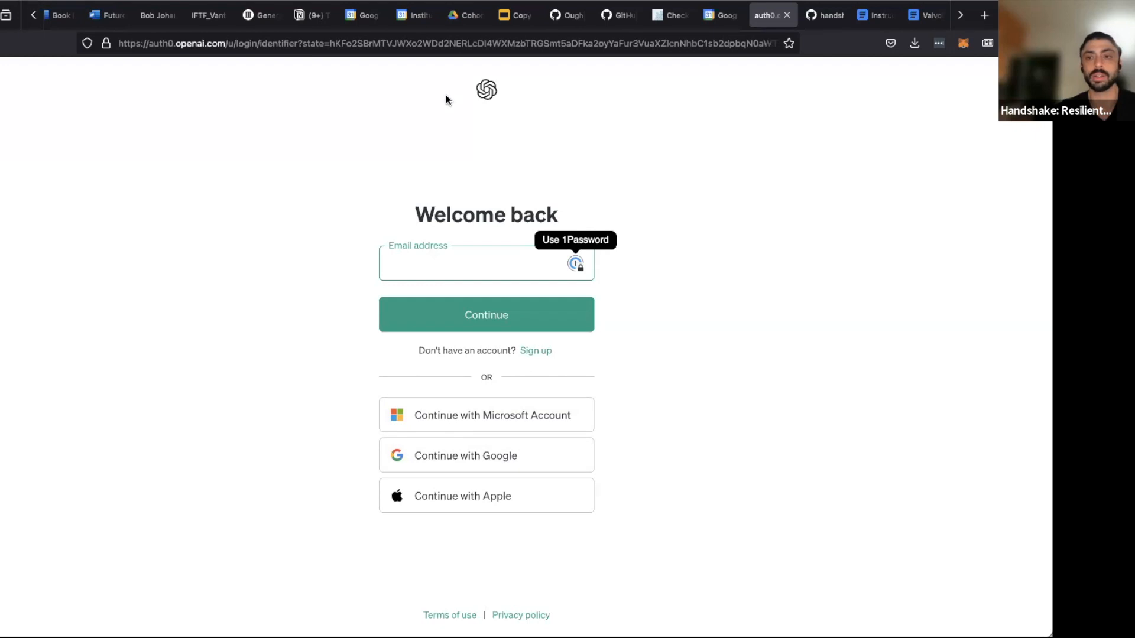
Go to platform.openai.com and open its log-in page.
click(396, 47)
text(platform.openai.com/)
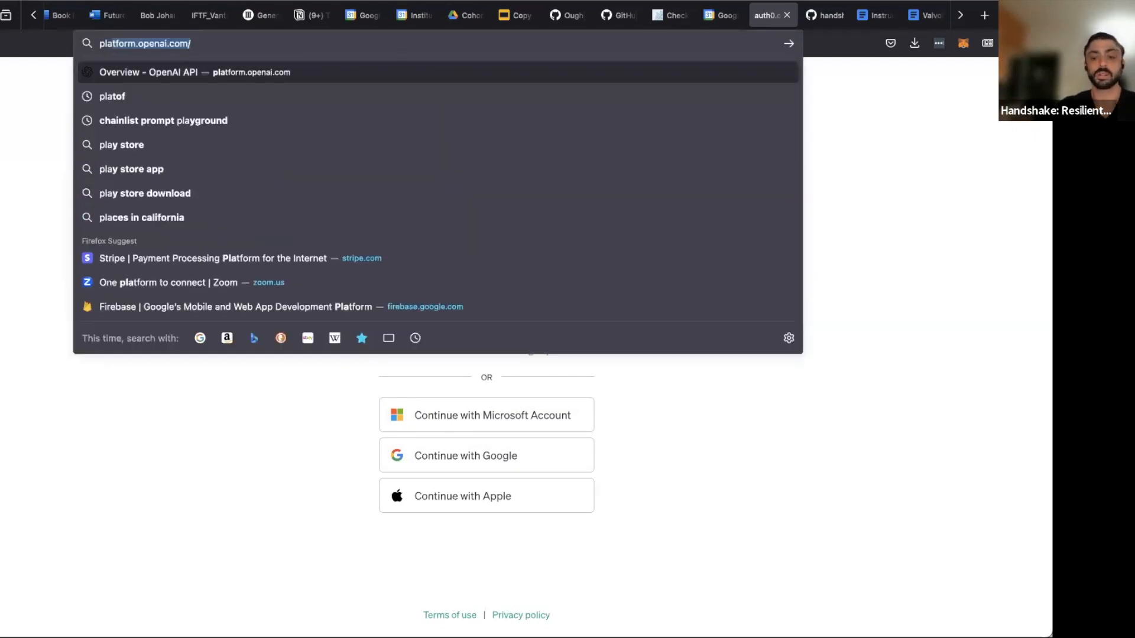
key(Return)
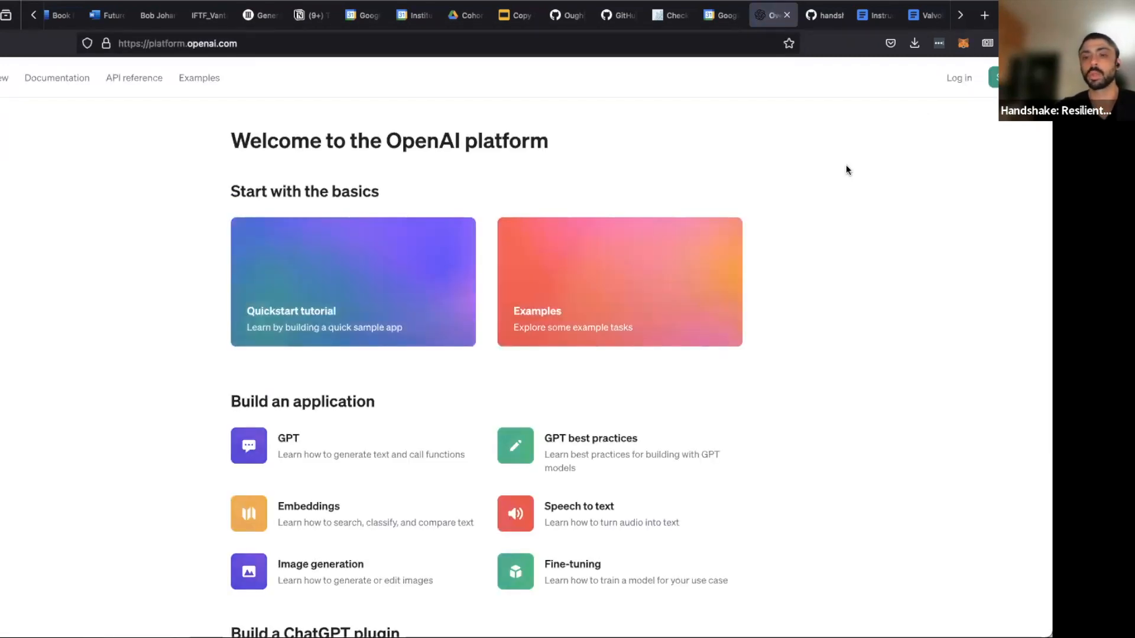
click(956, 77)
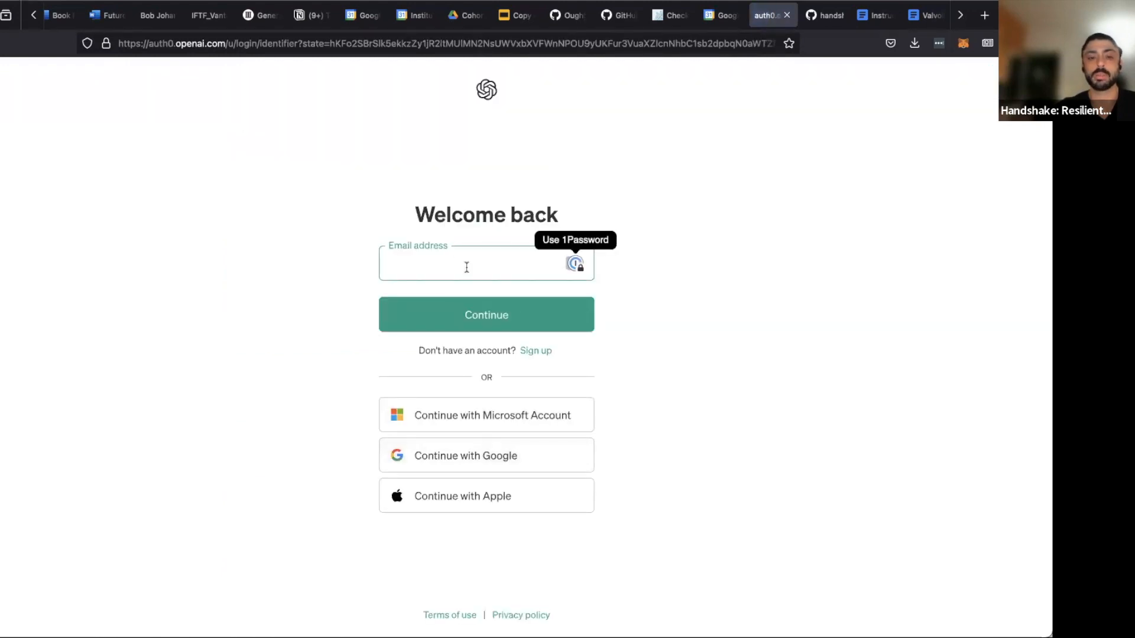
Log in with the saved account e-mail and password and complete the human verification puzzle.
click(576, 265)
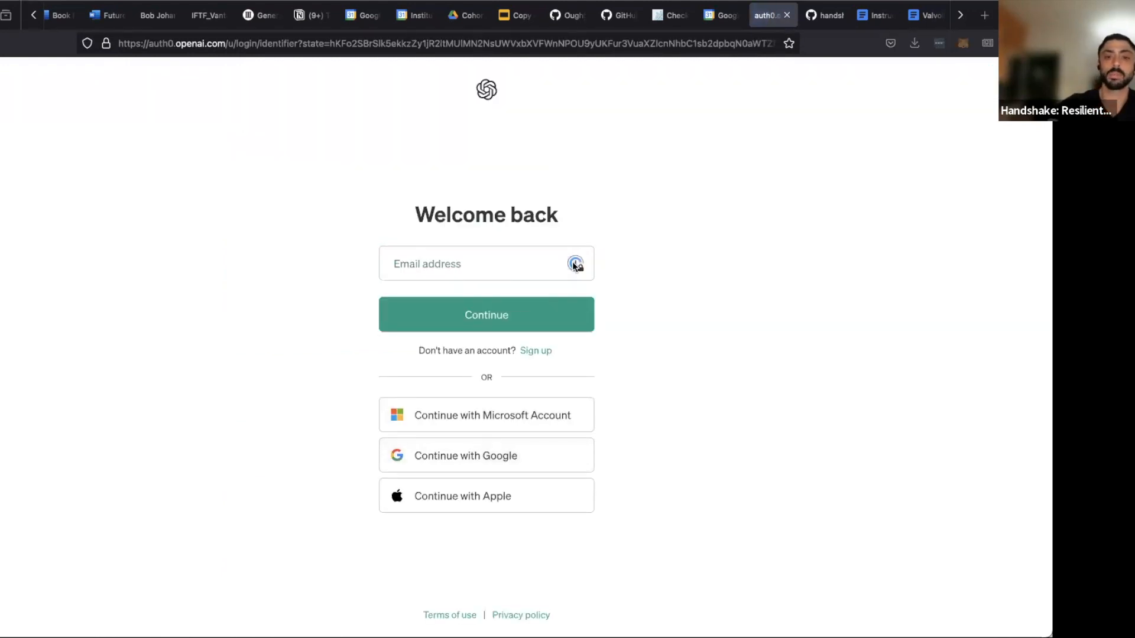
click(575, 264)
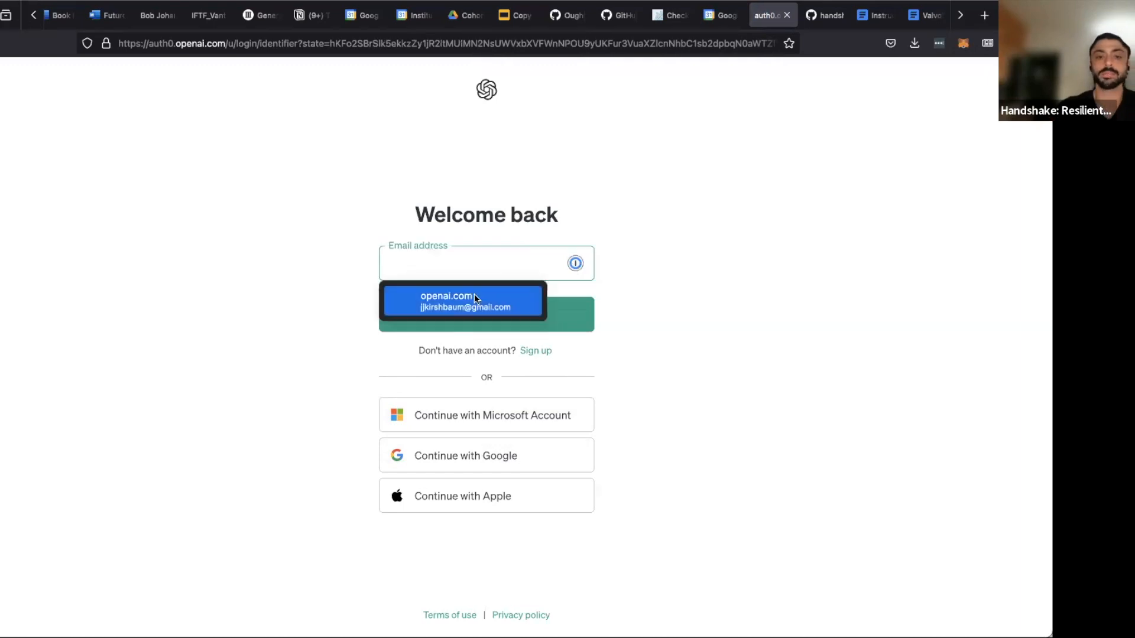
click(473, 296)
click(471, 318)
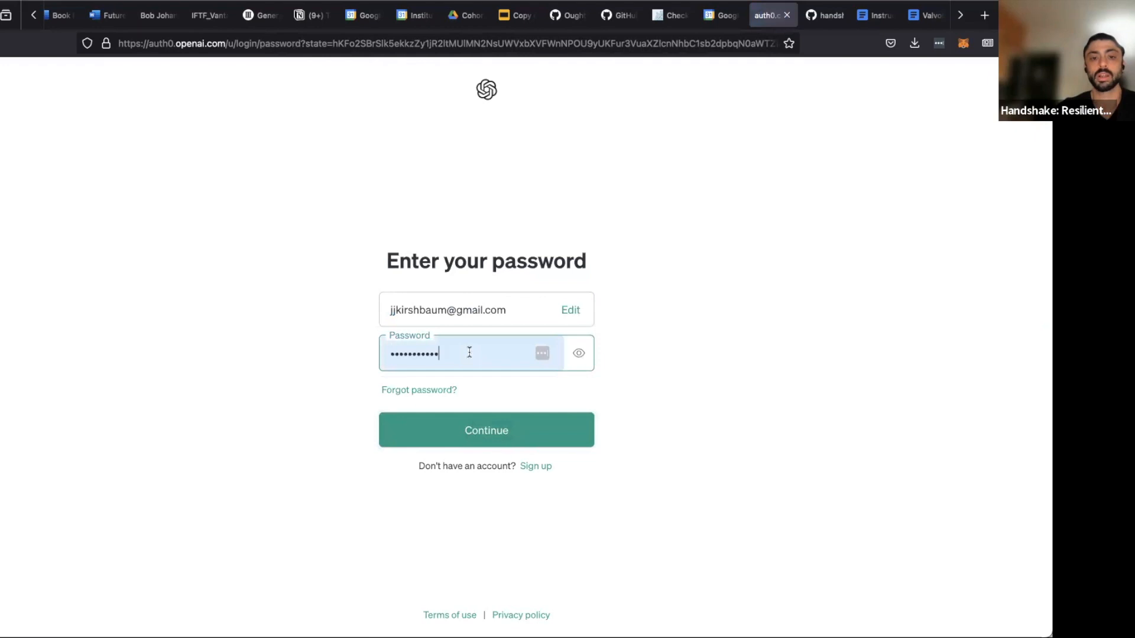
click(426, 427)
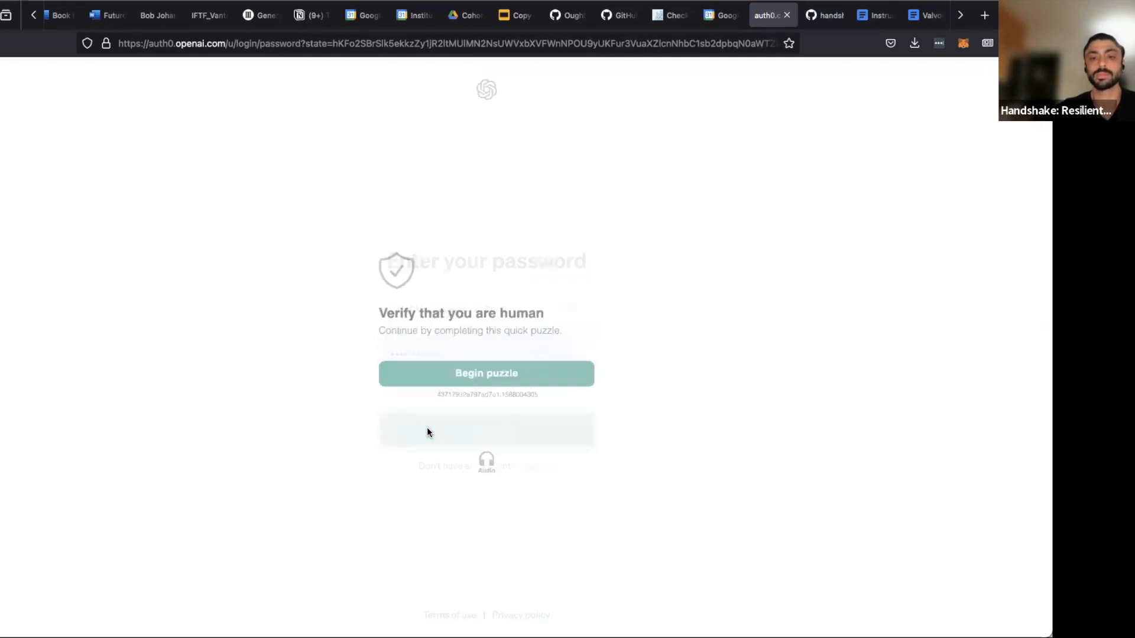
click(457, 384)
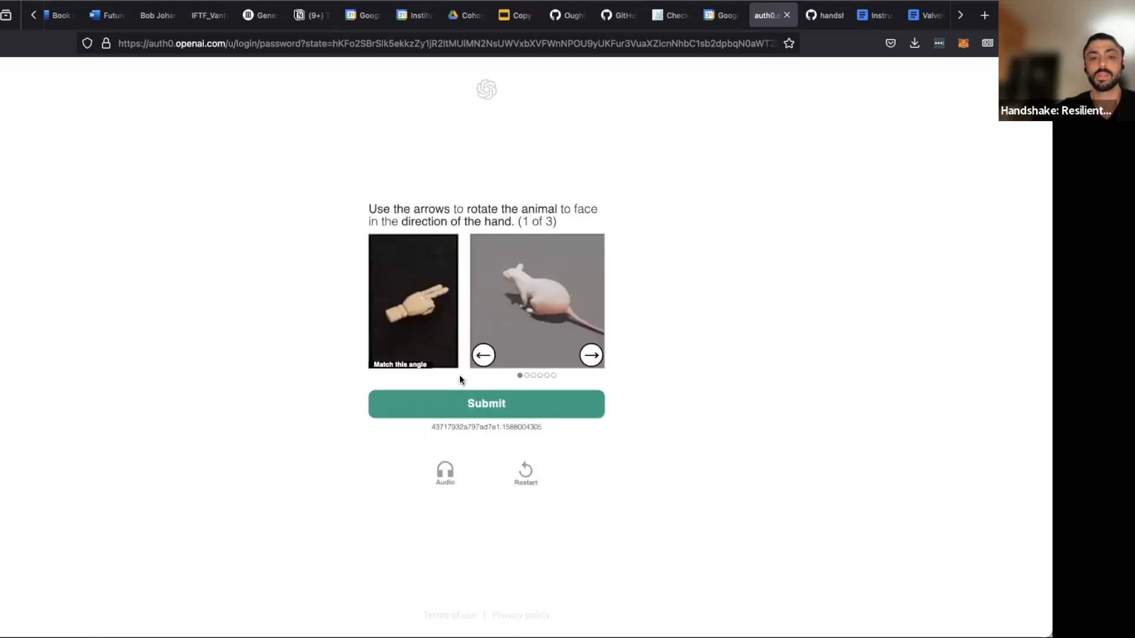
click(469, 403)
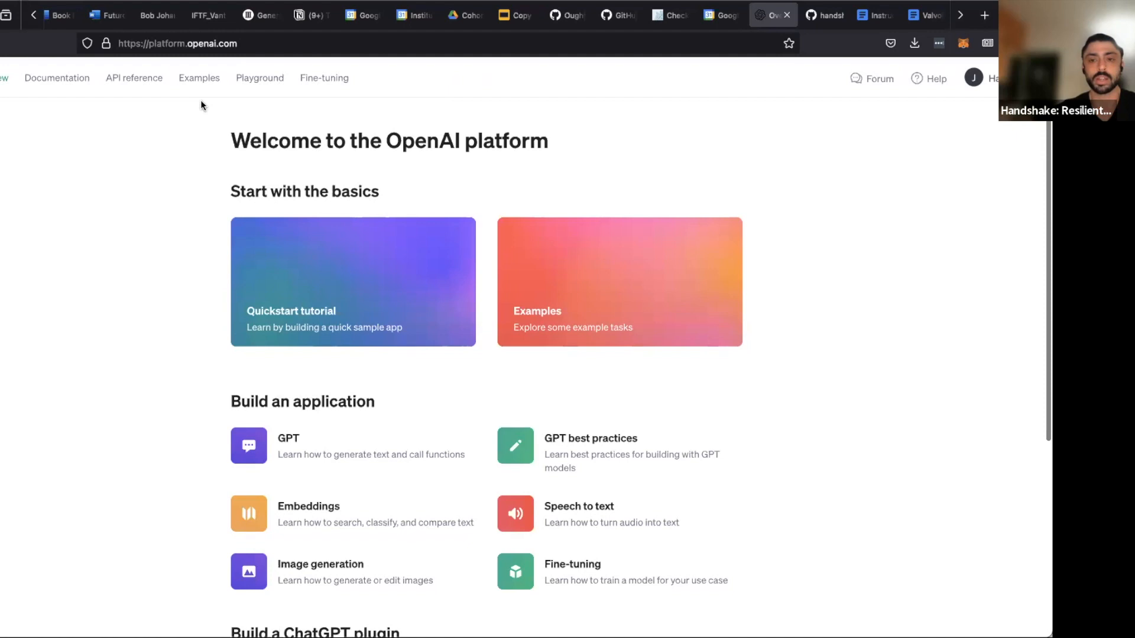
Open the Playground and dismiss its introductory help text.
click(255, 85)
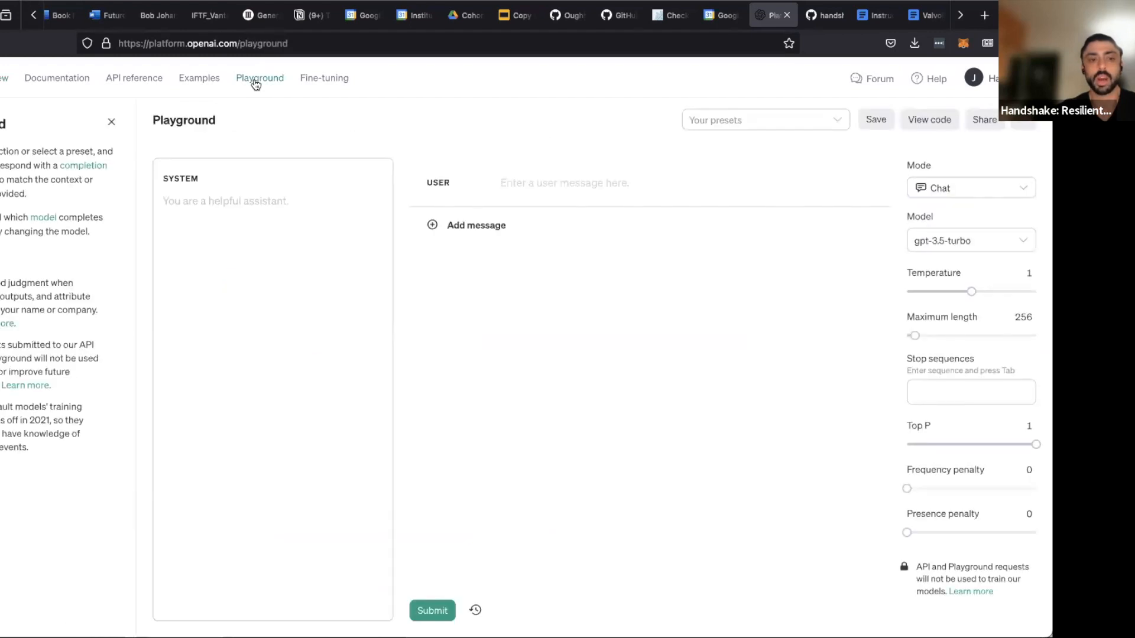
click(111, 120)
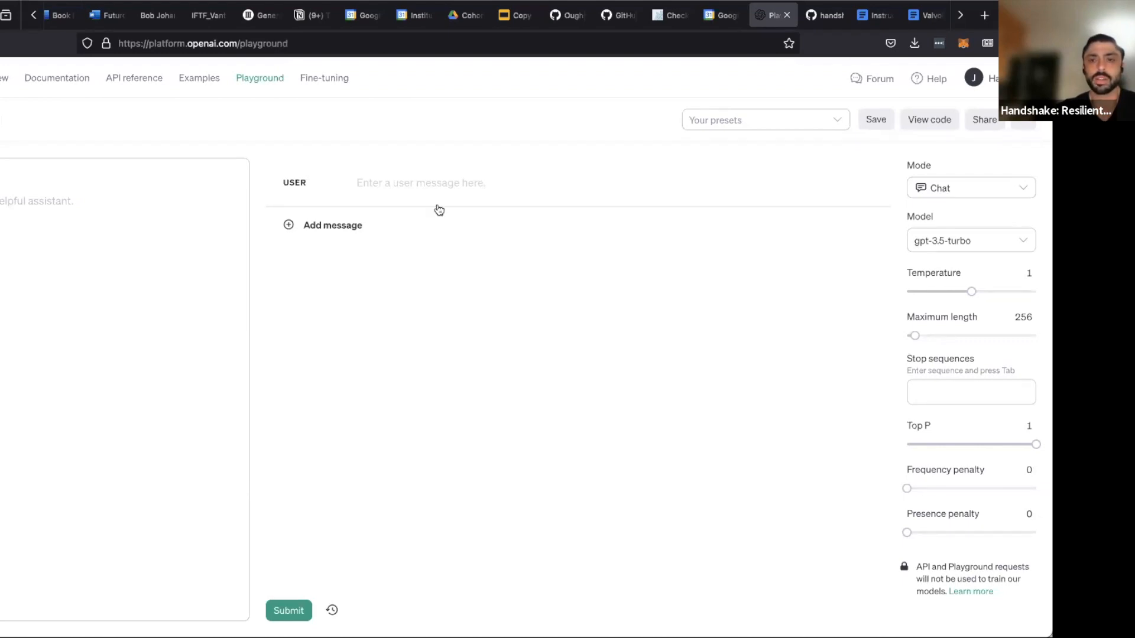
Examine the available mode options and the expanded list of chat and fine-tuned models.
click(944, 191)
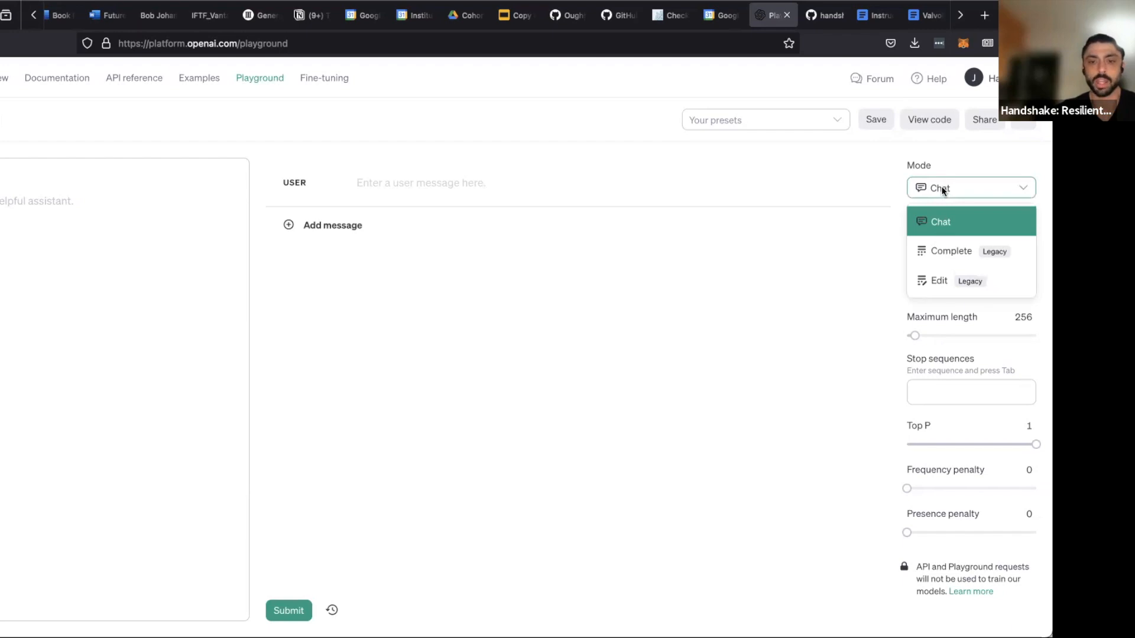
click(944, 191)
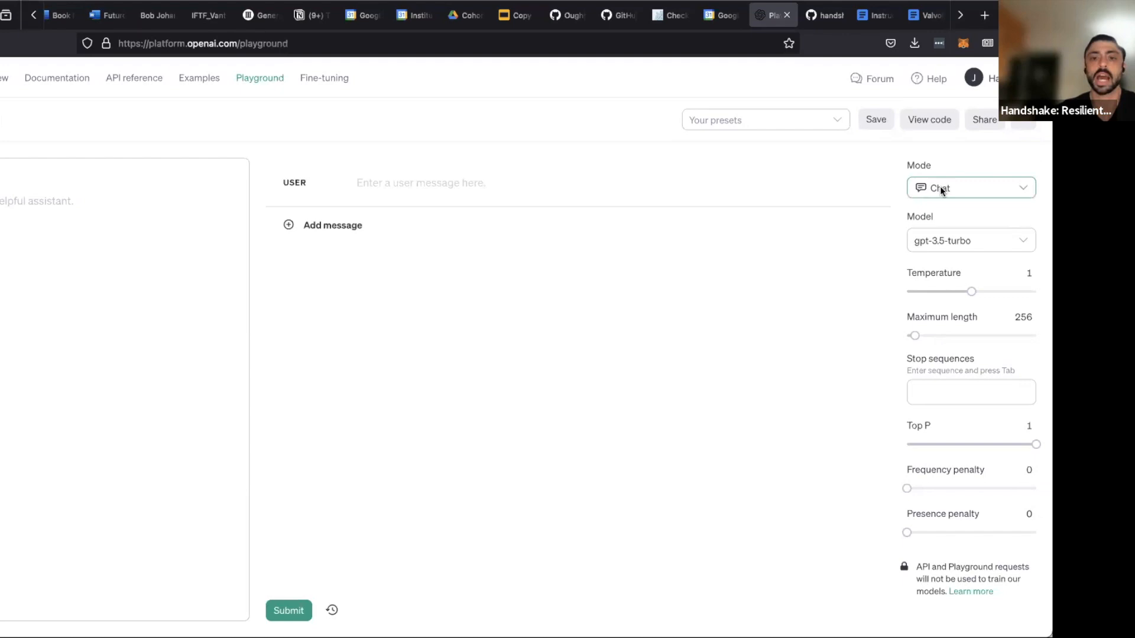
click(945, 239)
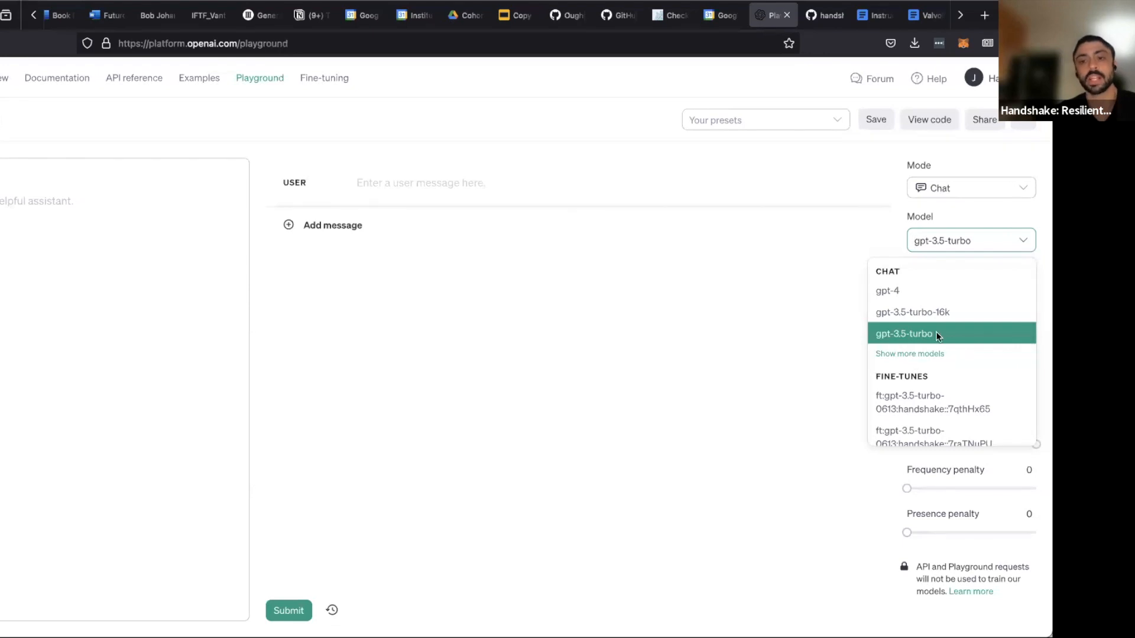
click(896, 353)
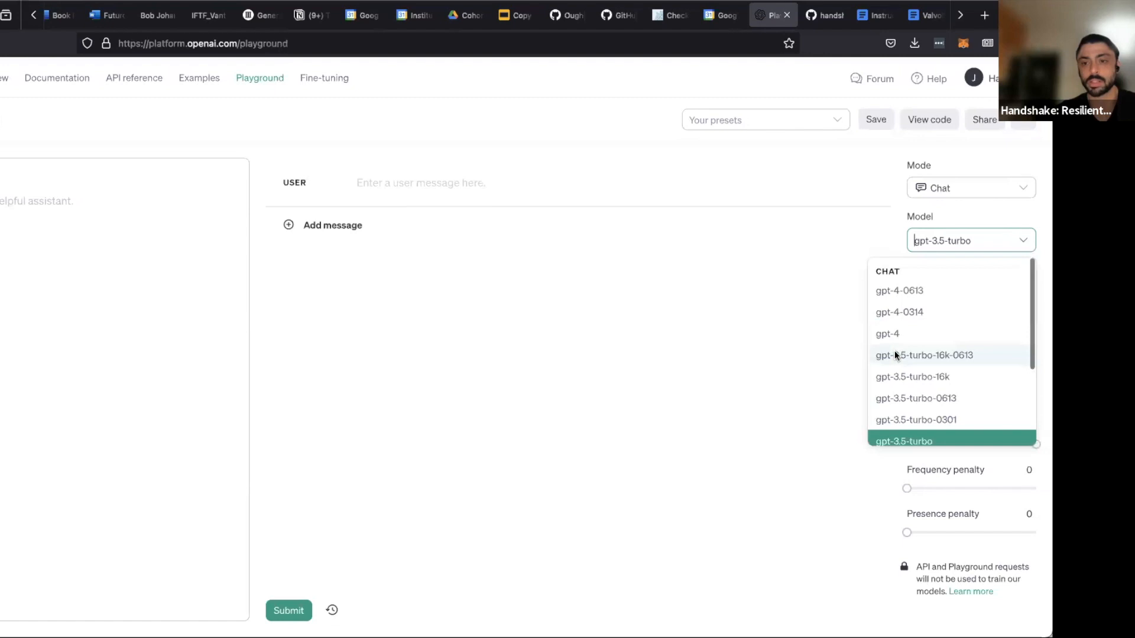
scroll(895, 354, down, 3)
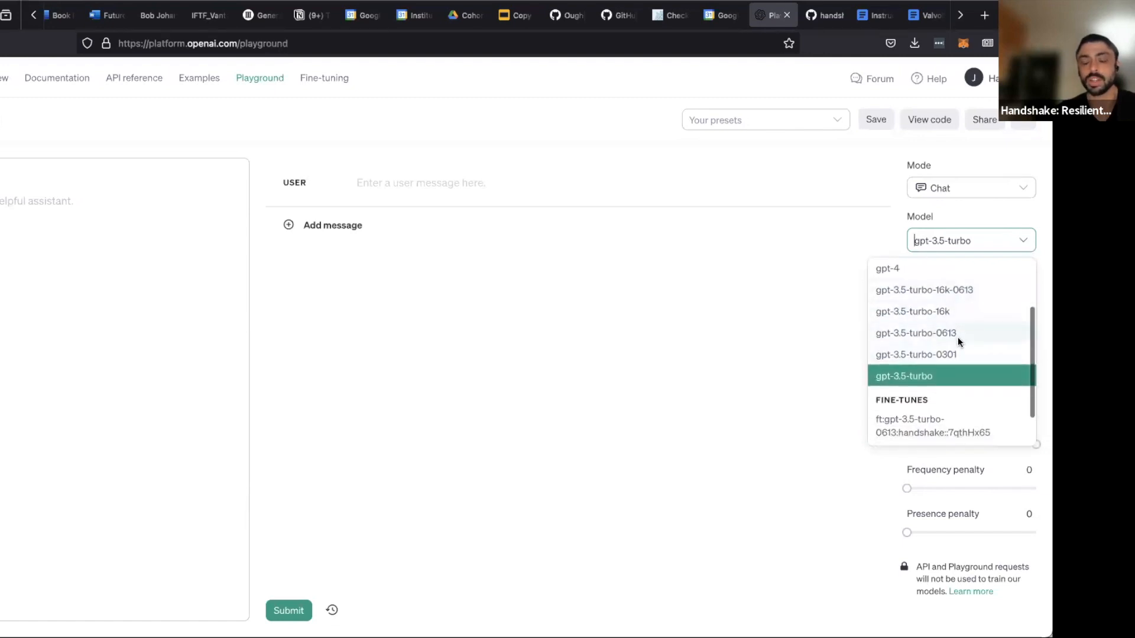
scroll(940, 322, up, 3)
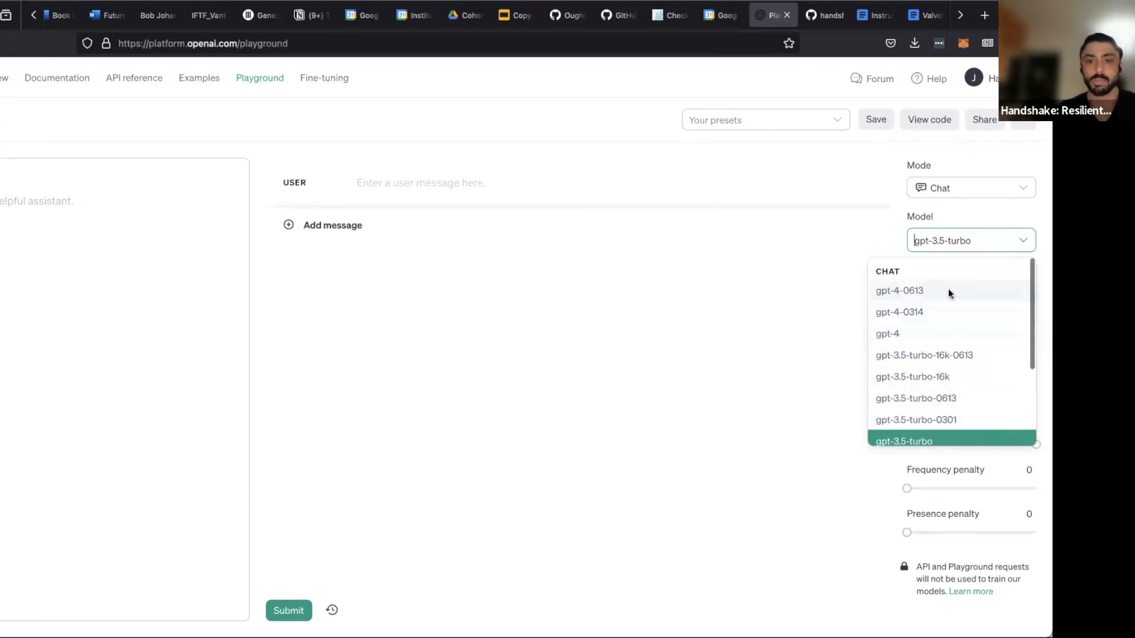
click(1007, 244)
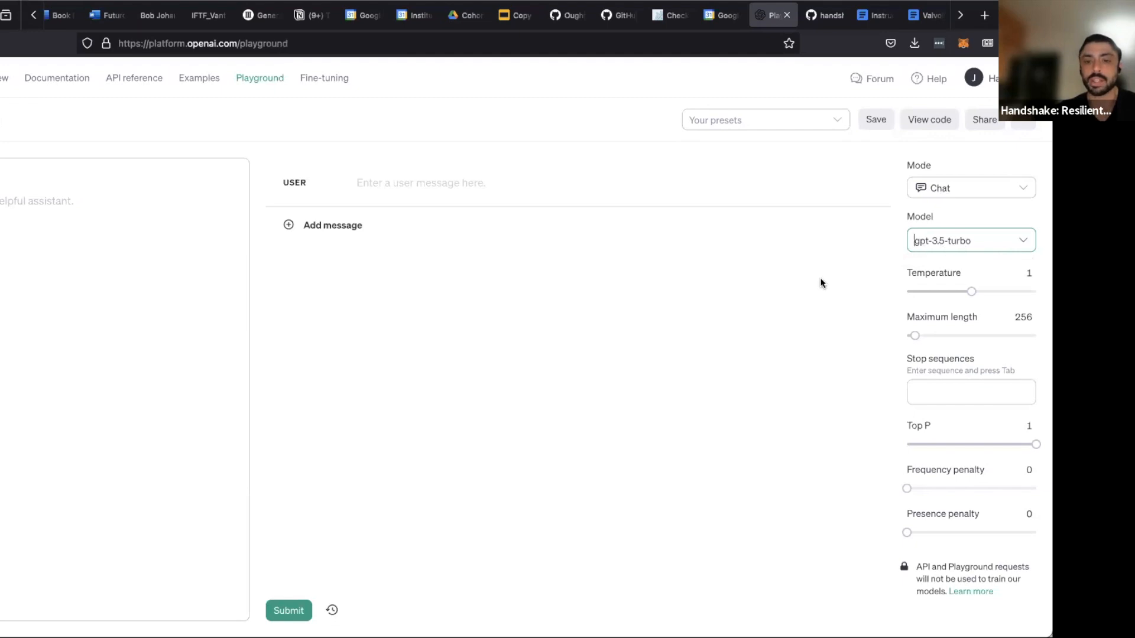
Write a system instruction telling the assistant that it answers only in Chinese.
click(55, 222)
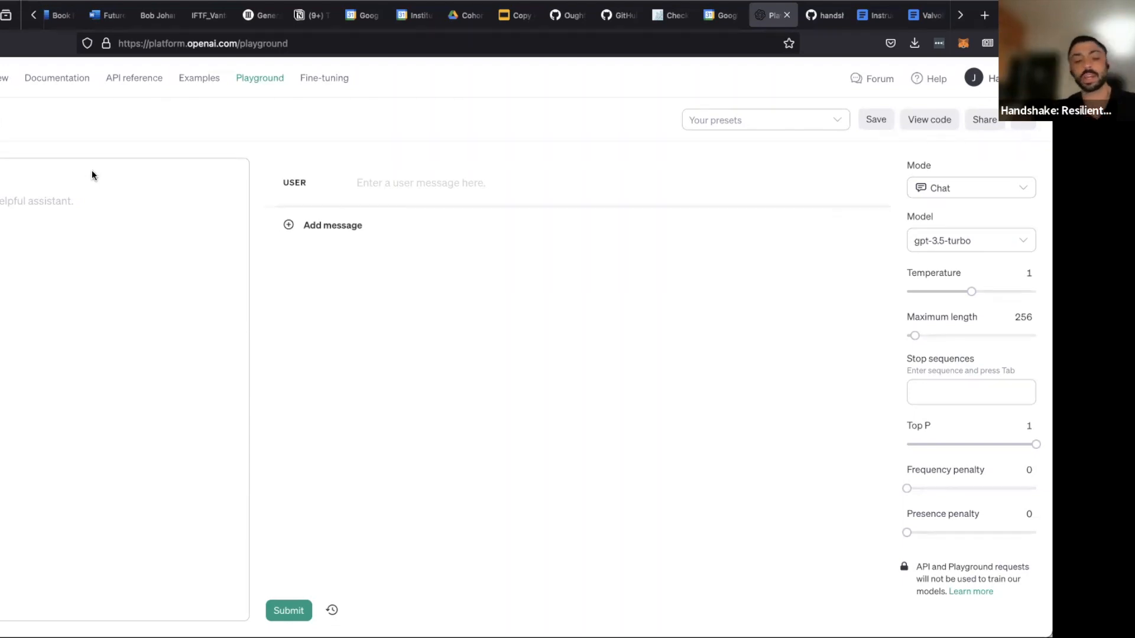
text(You)
key(BackSpace)
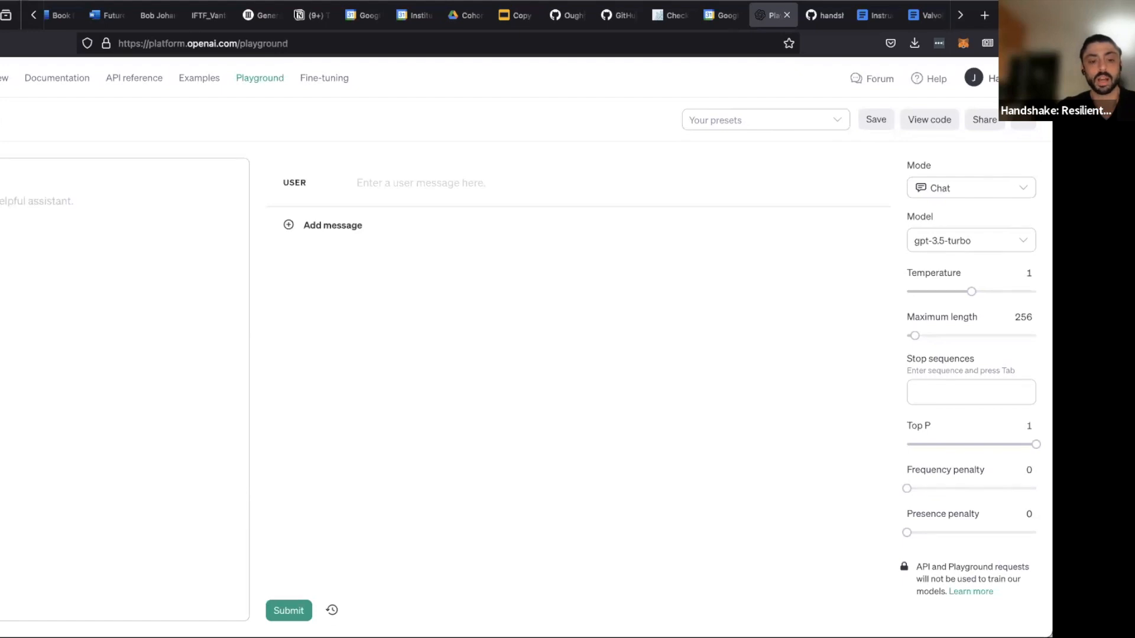
text(Y)
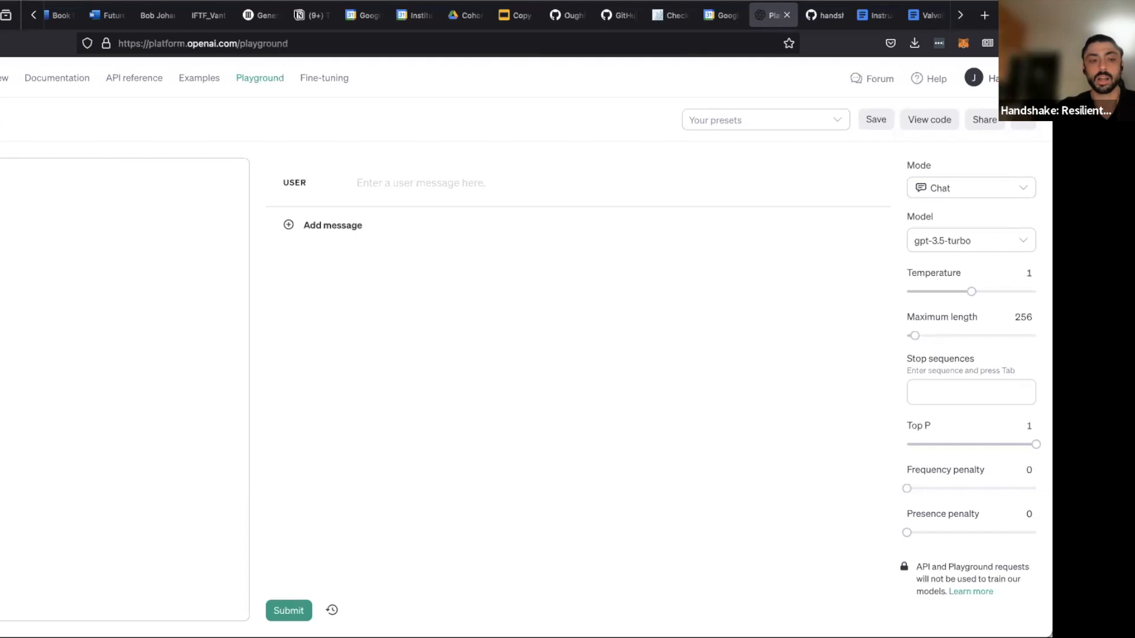
text(answers only in Chinese.)
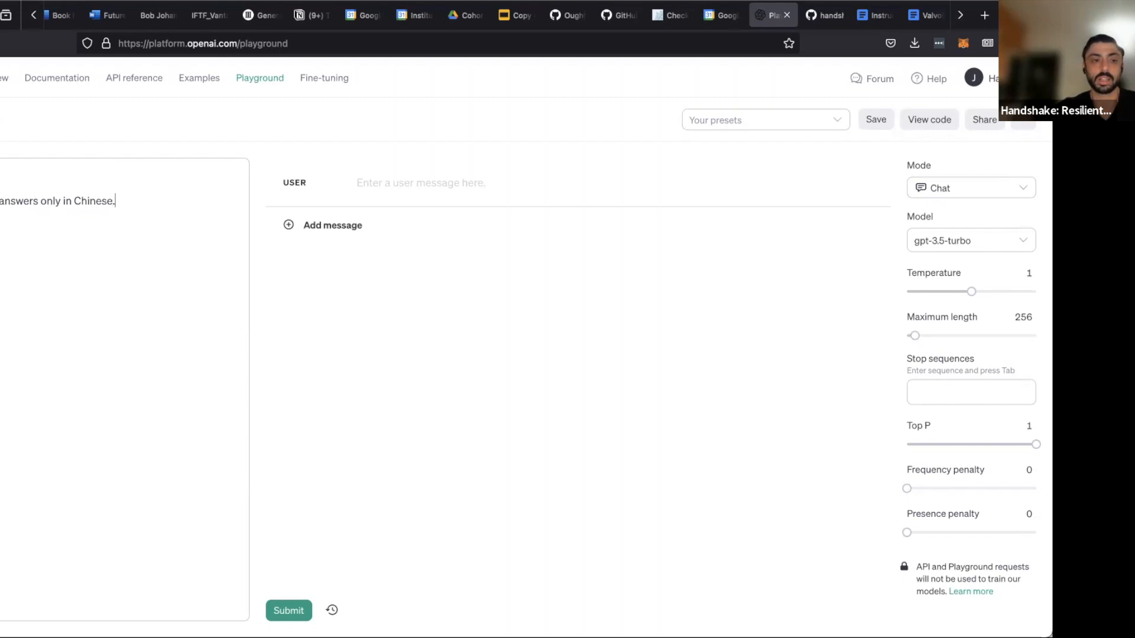
Submit the user message "Hello how are you?" to the model.
click(470, 186)
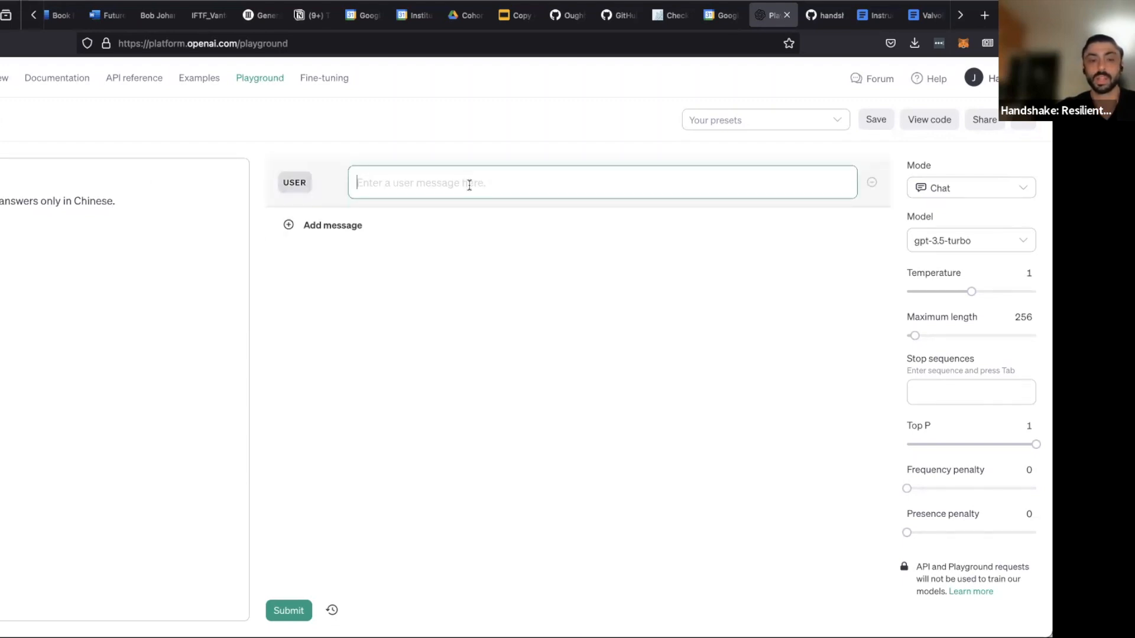
text(Hello h)
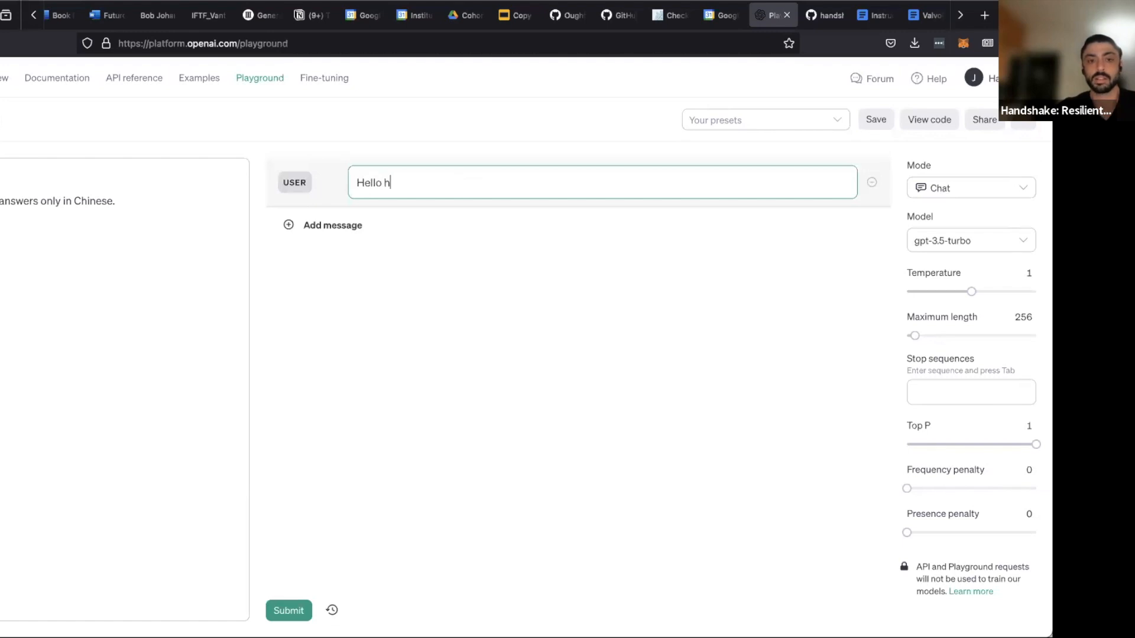
text(ow are you?)
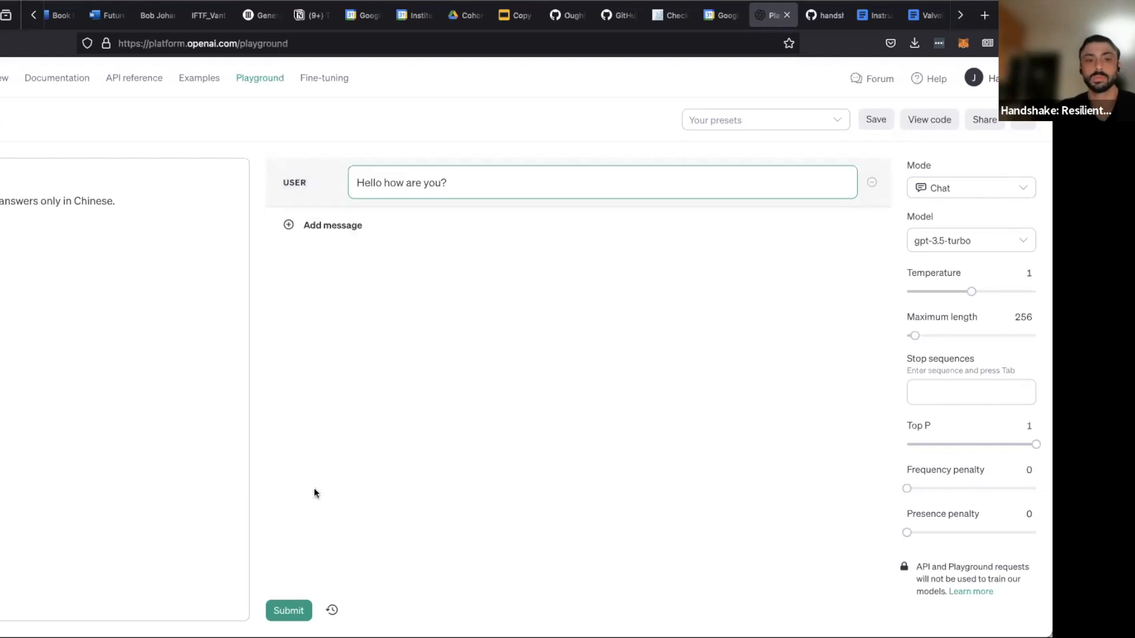
click(288, 611)
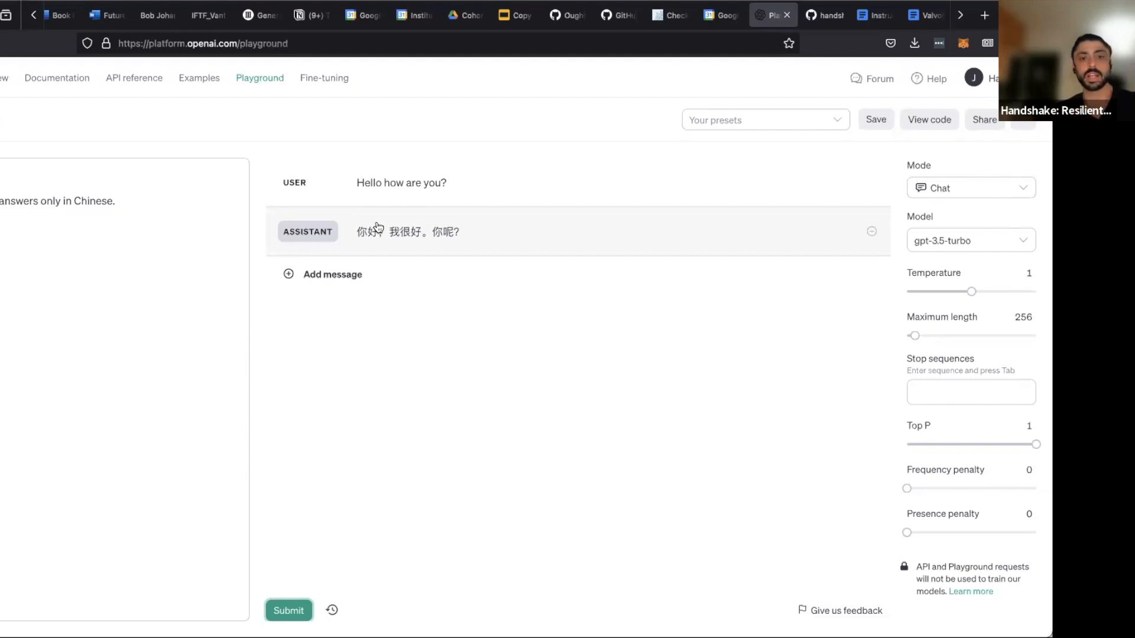
Clear the whole system instruction.
drag(117, 201, 0, 201)
key(BackSpace)
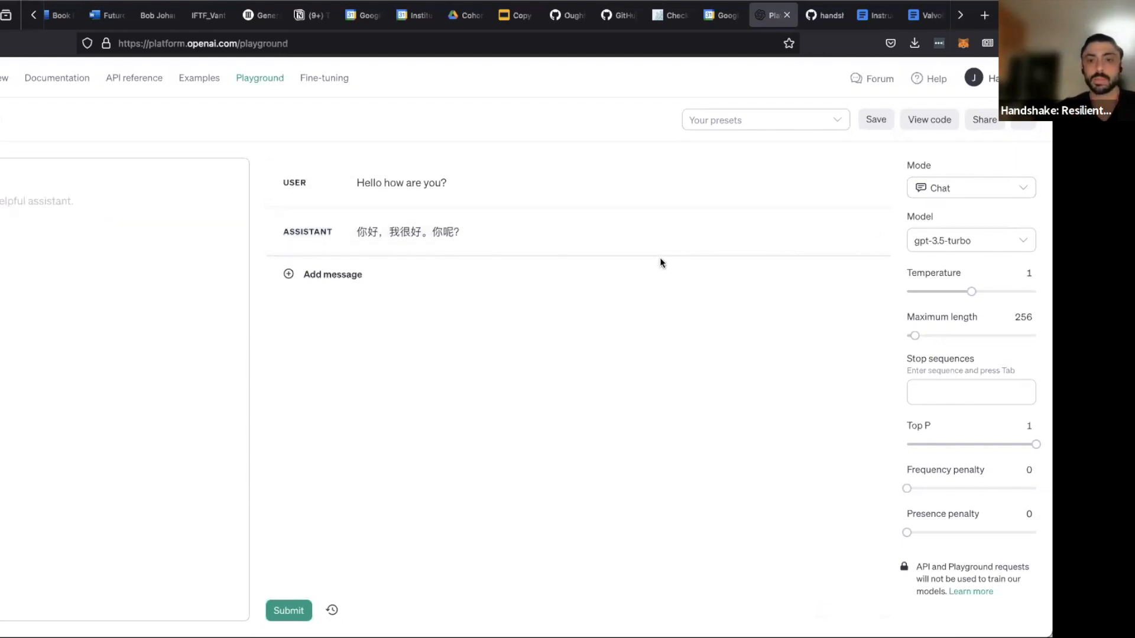
Try adding an extra message with the assistant role after the reply, and remove it again.
mouse_move(873, 235)
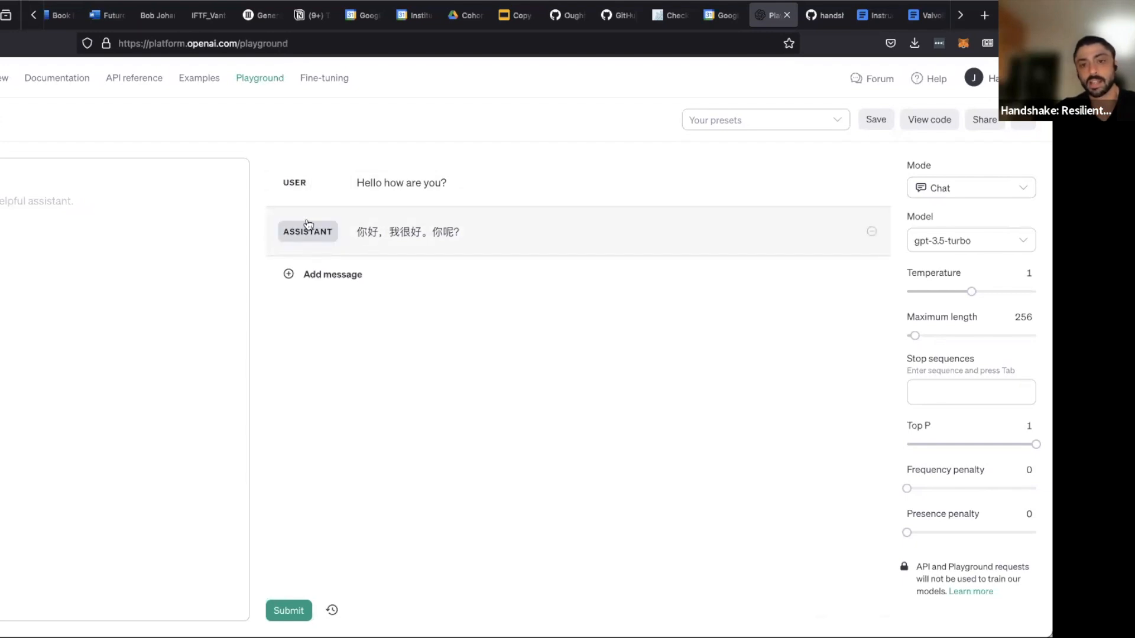
click(304, 275)
click(302, 282)
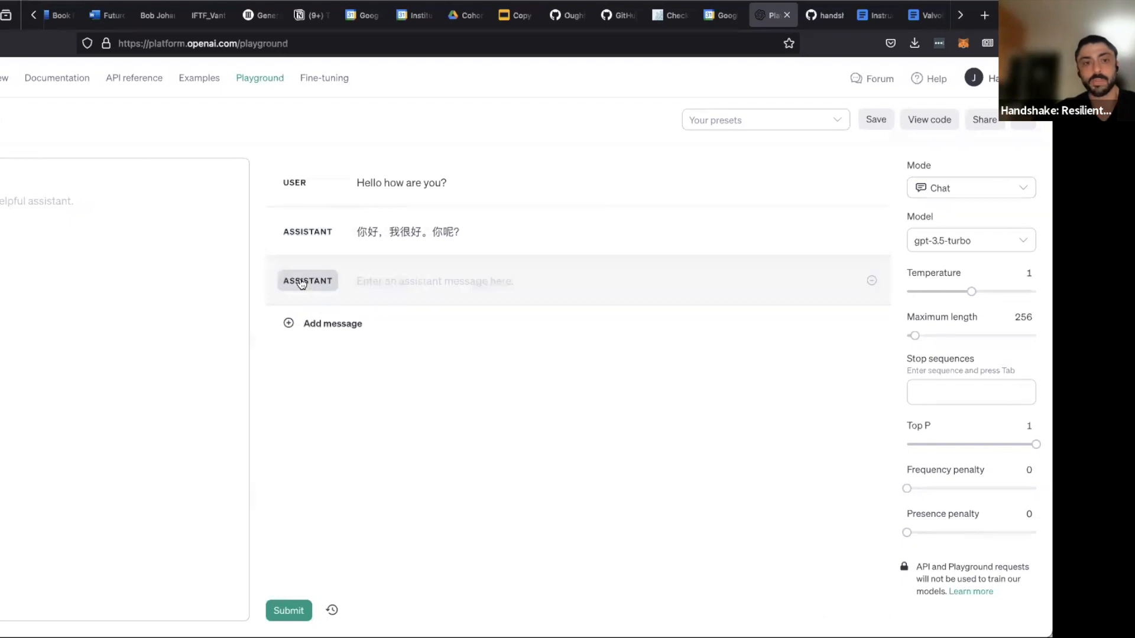
click(413, 282)
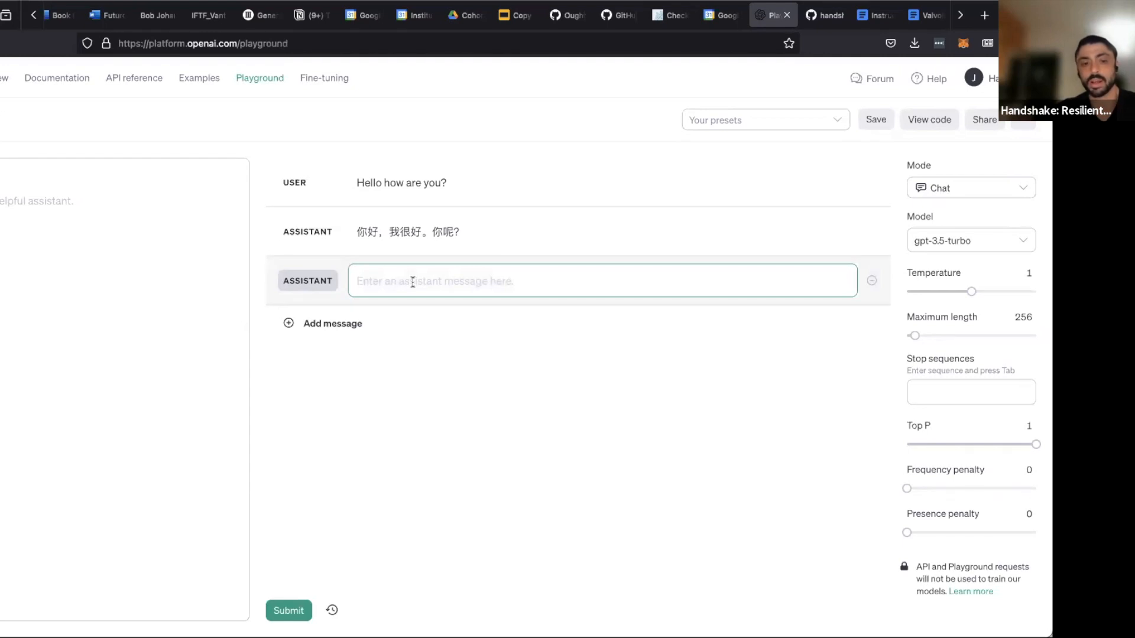
click(873, 282)
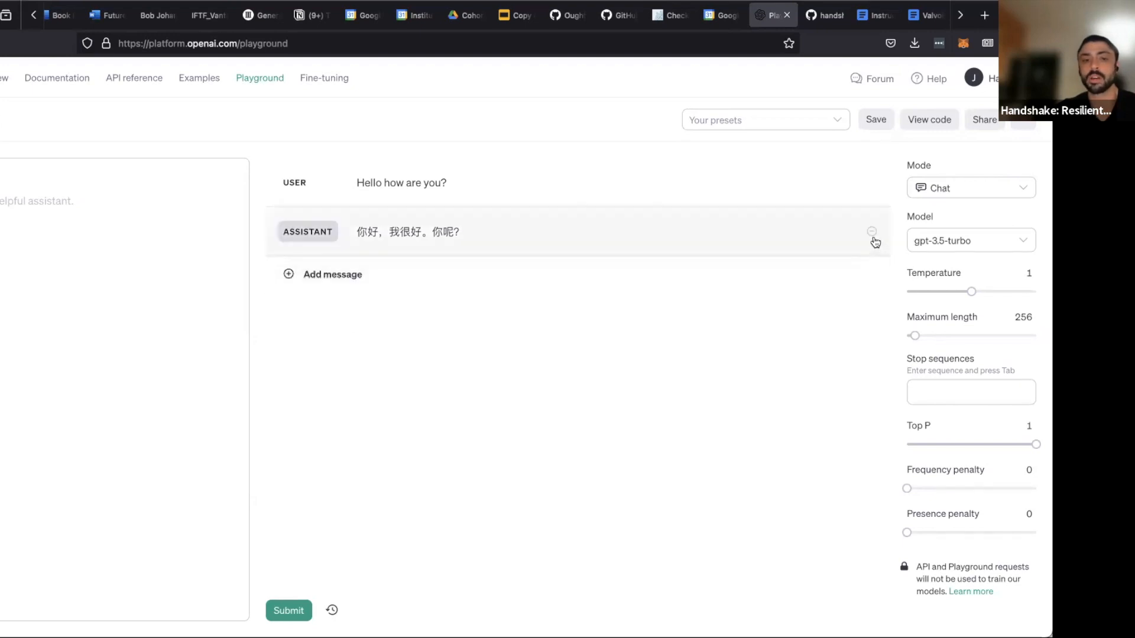
Delete the assistant's Chinese reply and clear the text of the user message.
click(871, 231)
drag(499, 184, 321, 177)
key(BackSpace)
click(364, 379)
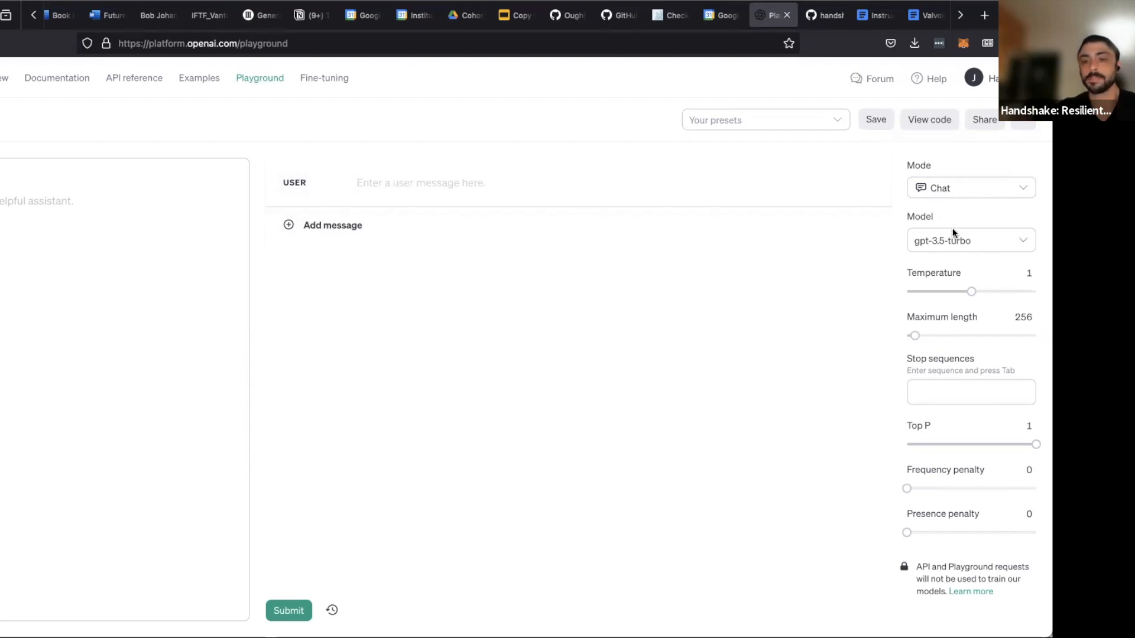
Read the explanations of the temperature and maximum length settings.
mouse_move(931, 217)
mouse_move(967, 294)
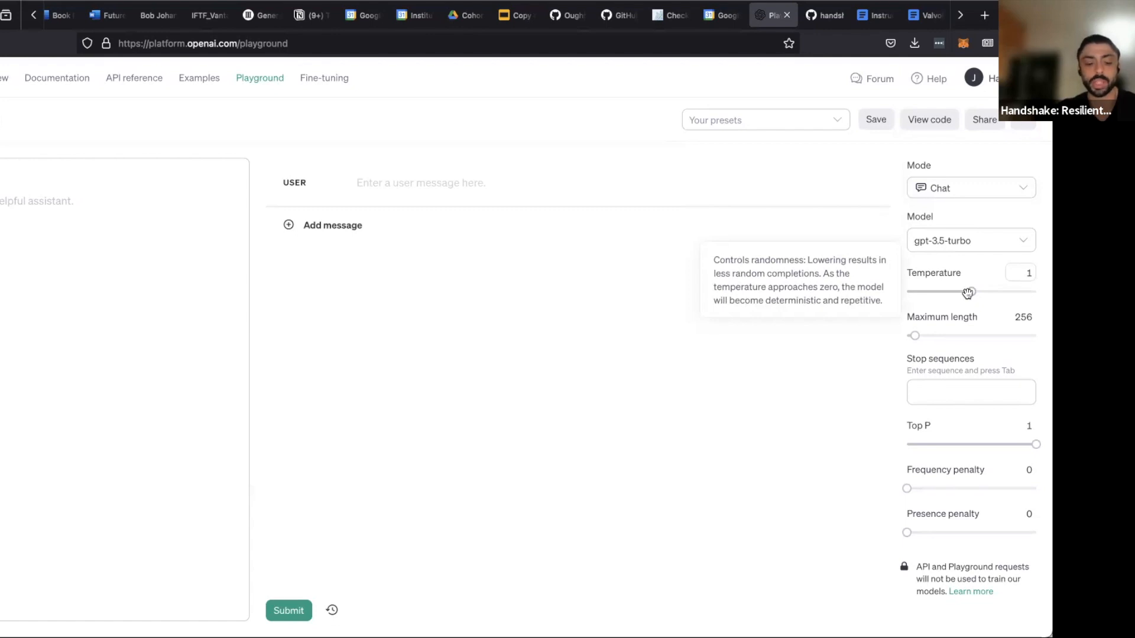
mouse_move(969, 317)
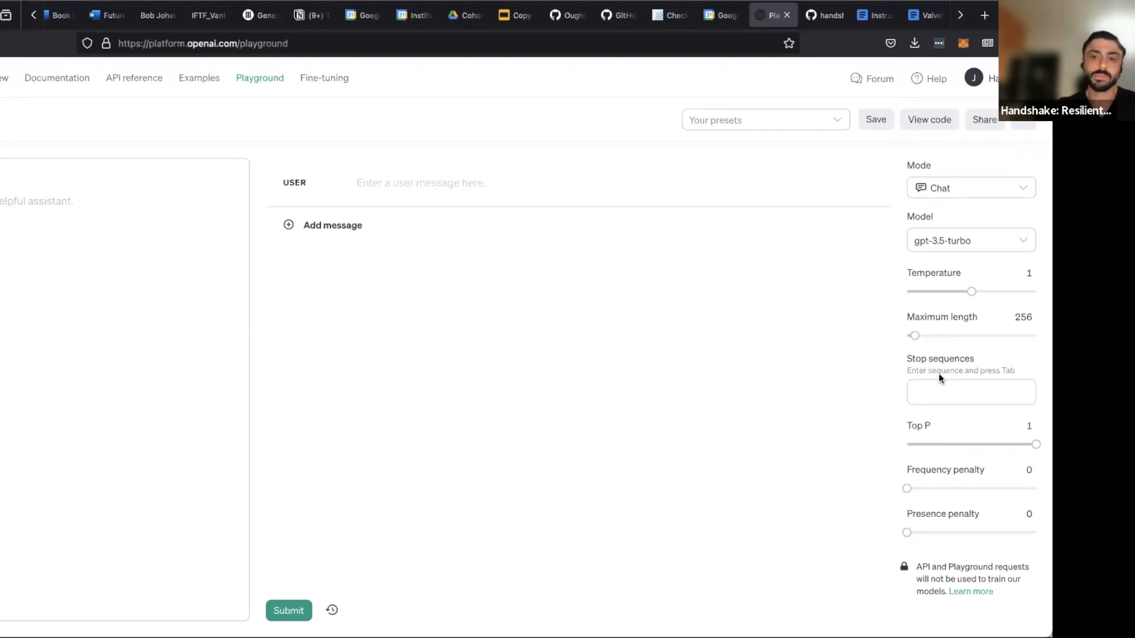
mouse_move(912, 334)
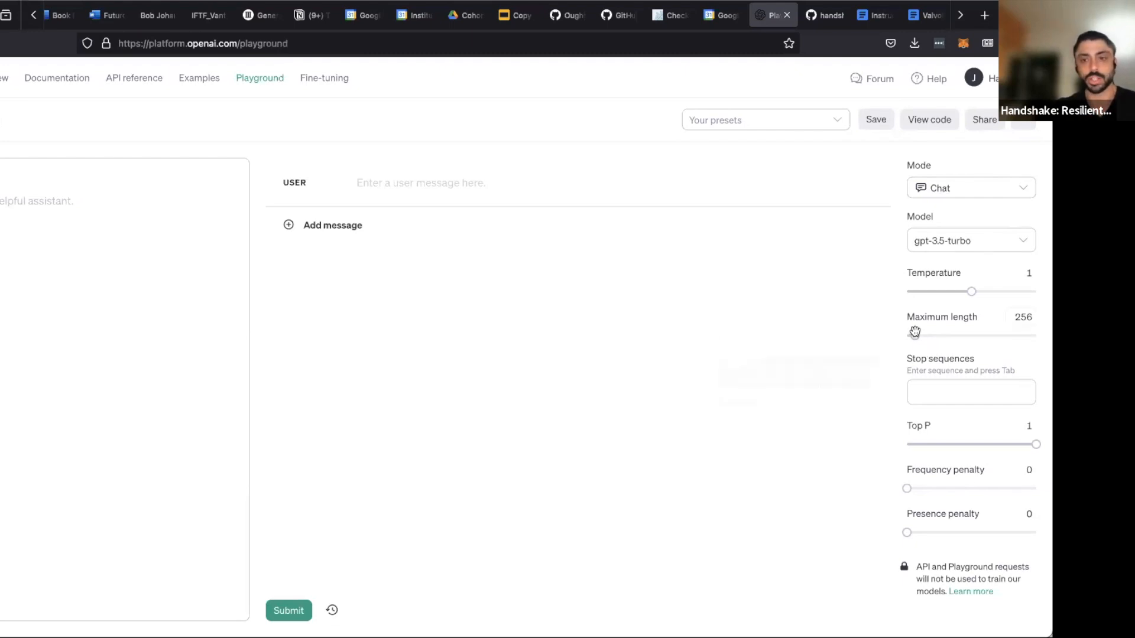
Limit the maximum length to 43 tokens and submit the user message "Write me a poem about cats.".
drag(914, 335, 908, 333)
click(485, 189)
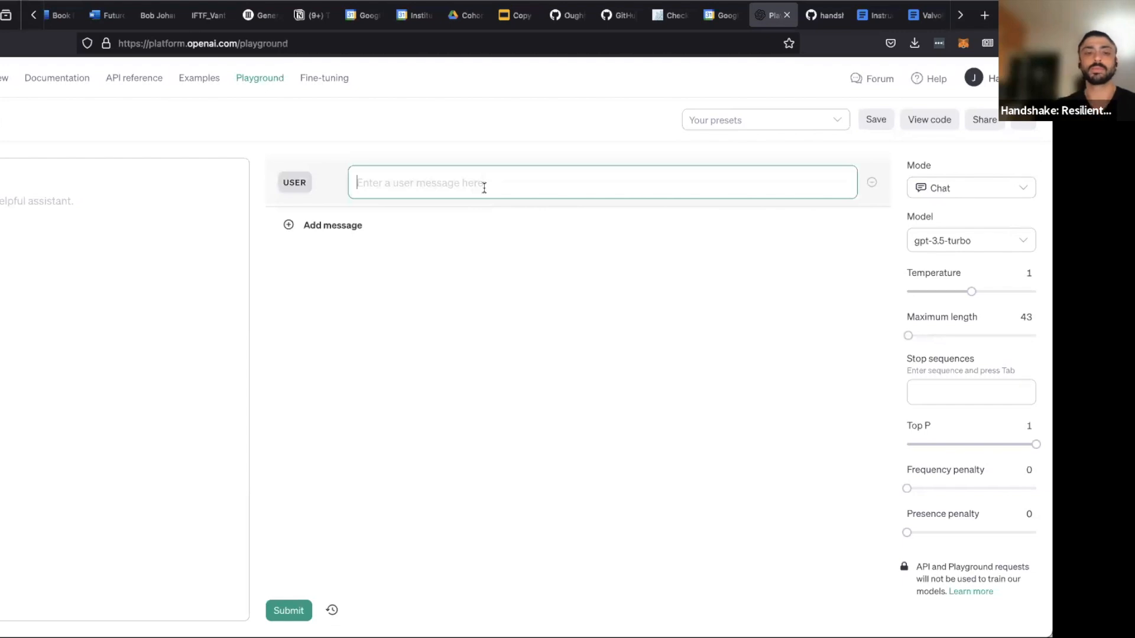
text(Write me a )
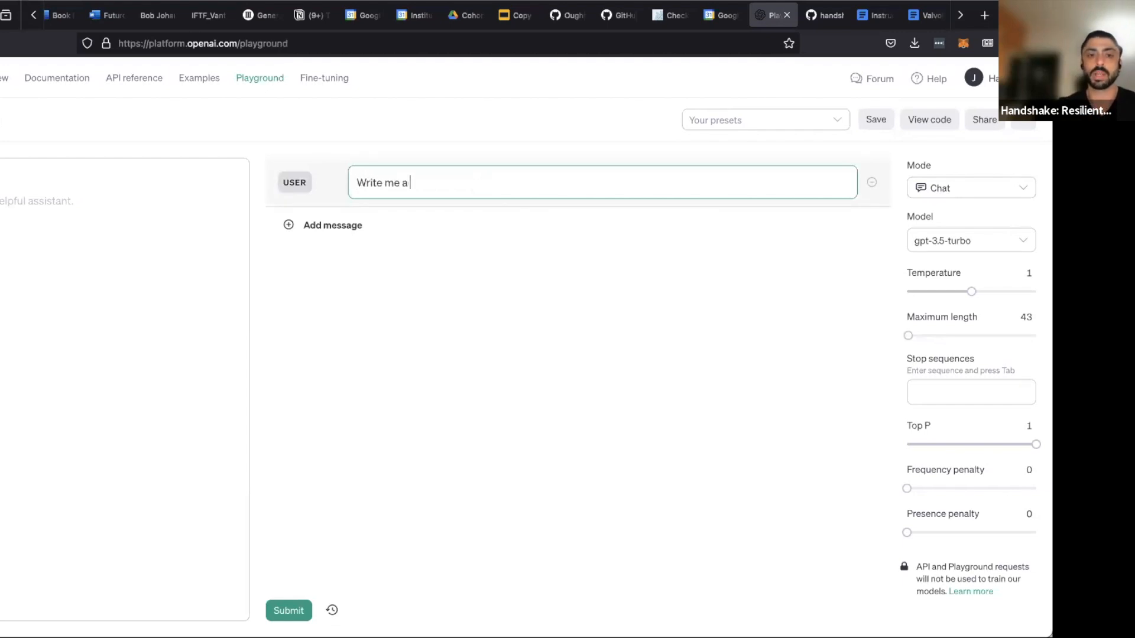
text(poem about c)
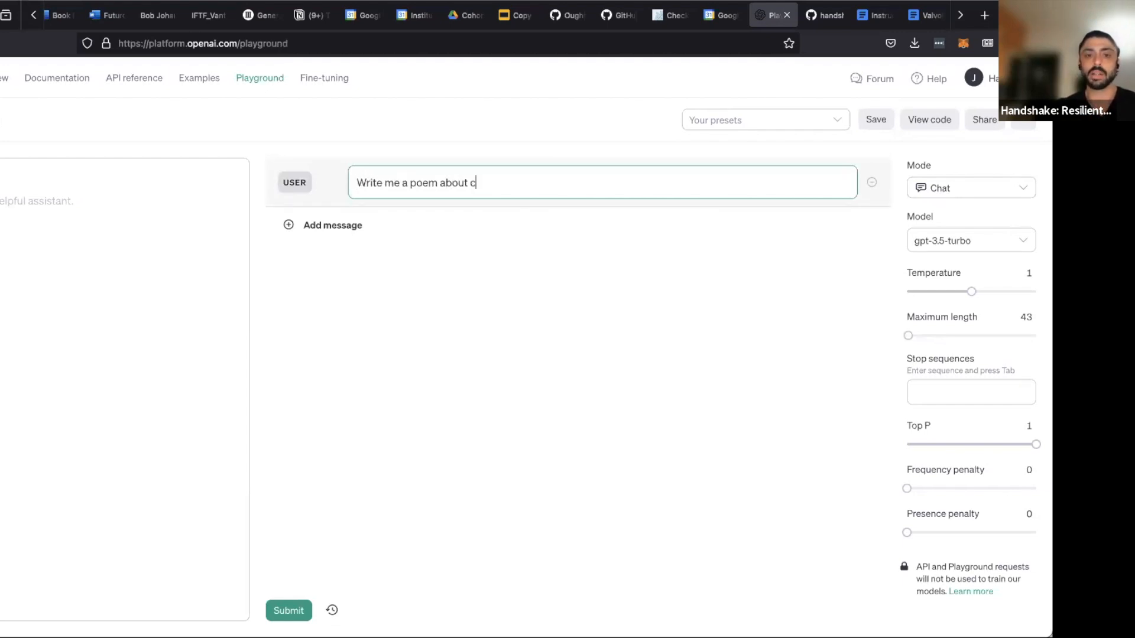
text(ats.)
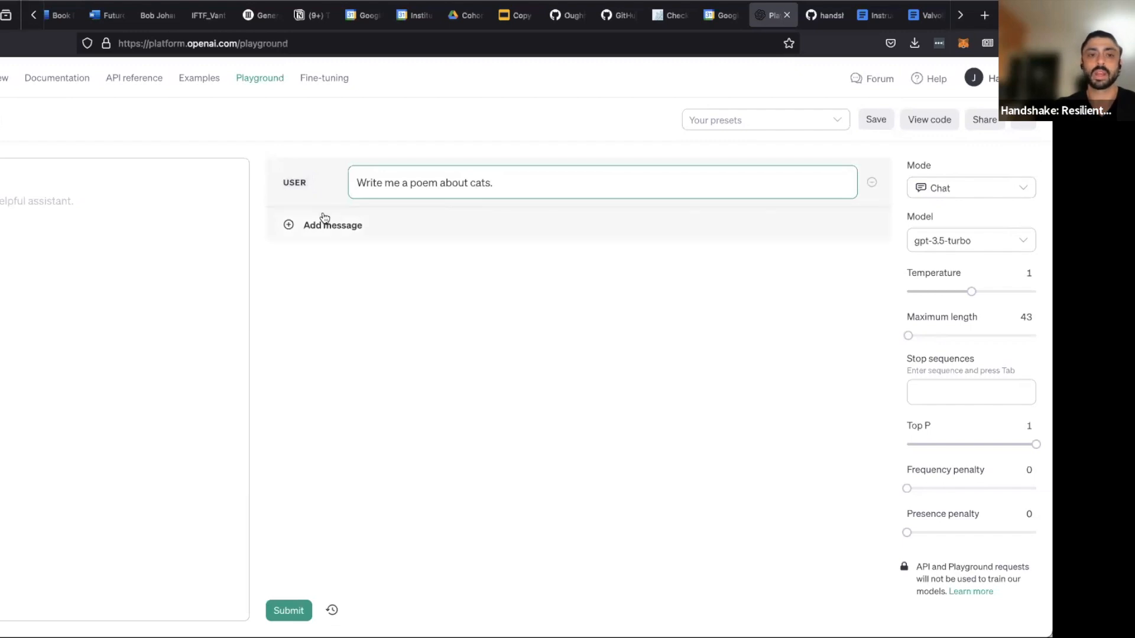
click(288, 612)
click(286, 613)
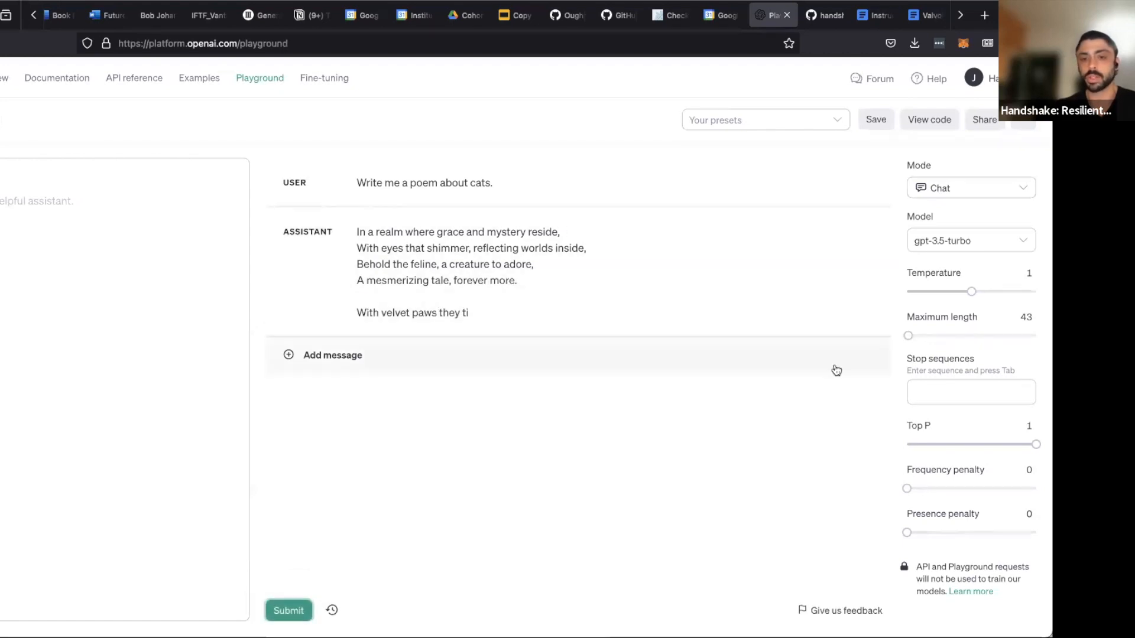
Submit the conversation again to generate a continuation of the cut-off cat poem.
mouse_move(908, 334)
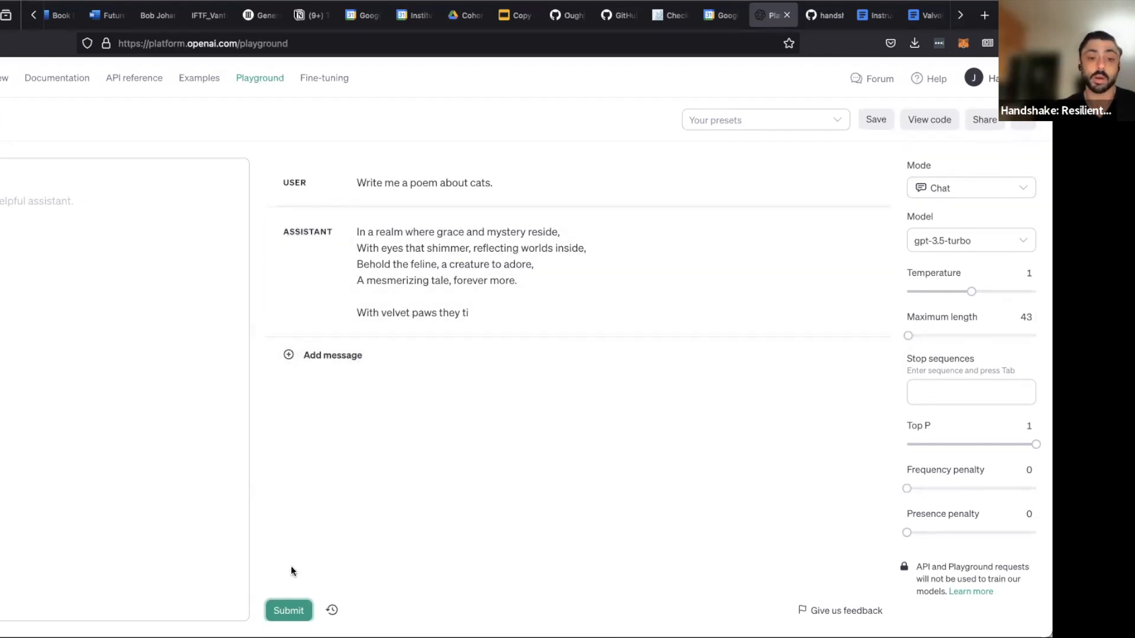
click(288, 610)
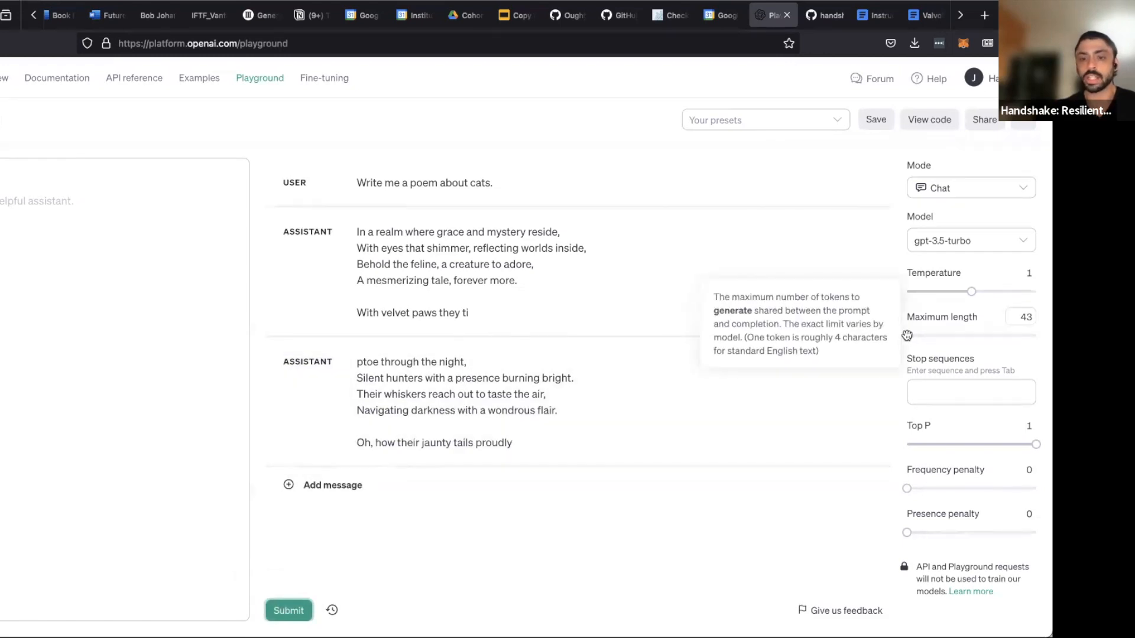
Try submitting the conversation with a maximum length of 4096, and reduce the maximum length to 2049.
drag(908, 336, 994, 332)
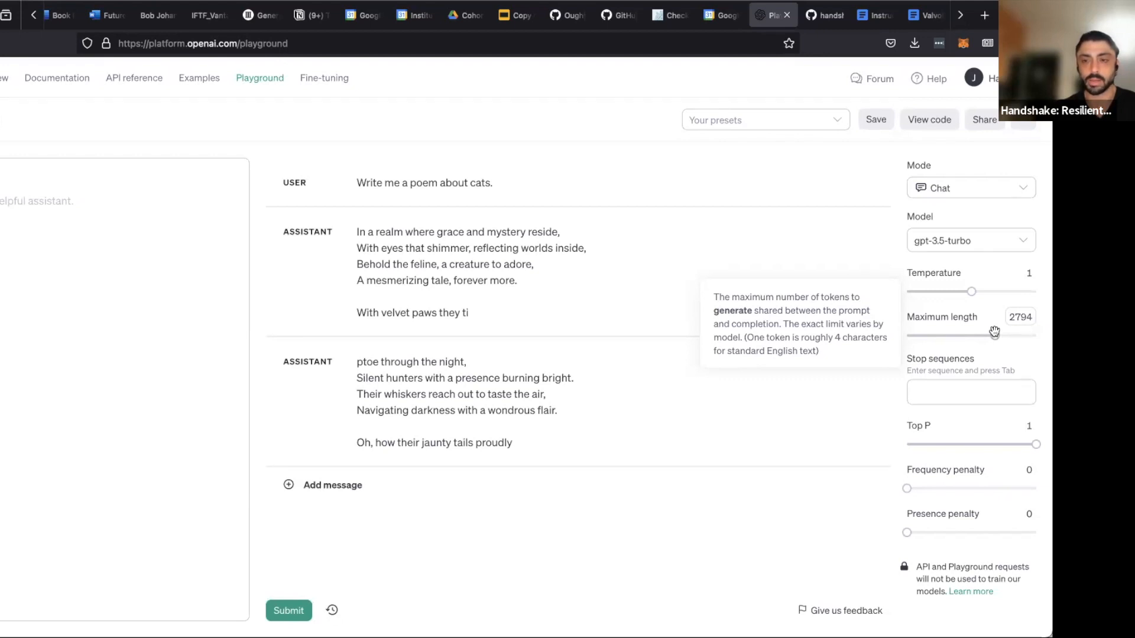
drag(994, 333, 1043, 338)
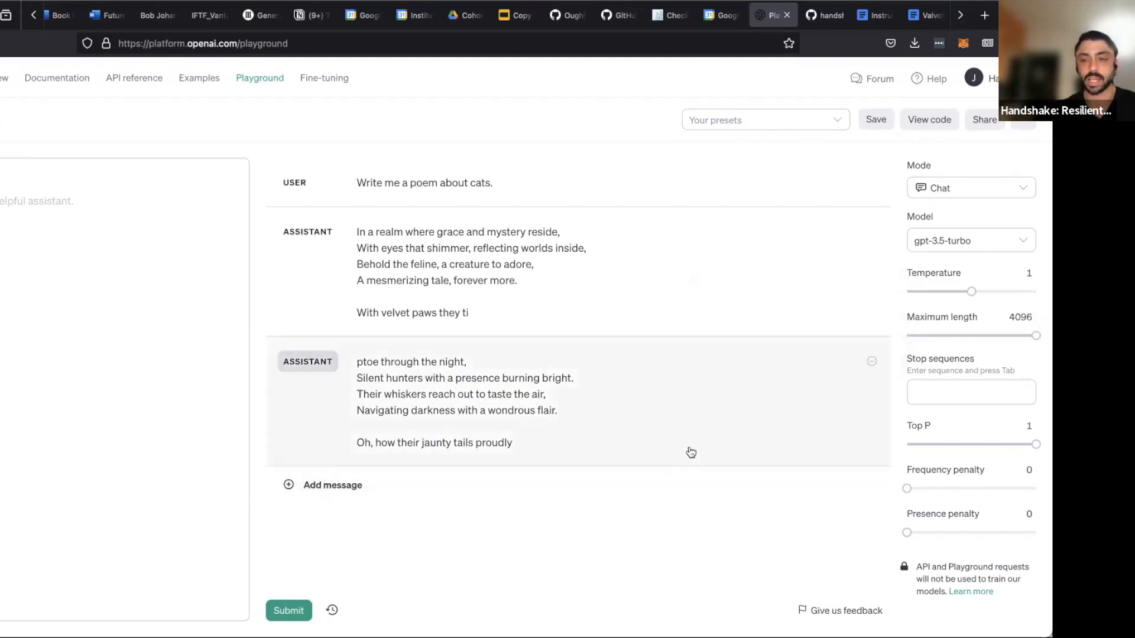
click(278, 615)
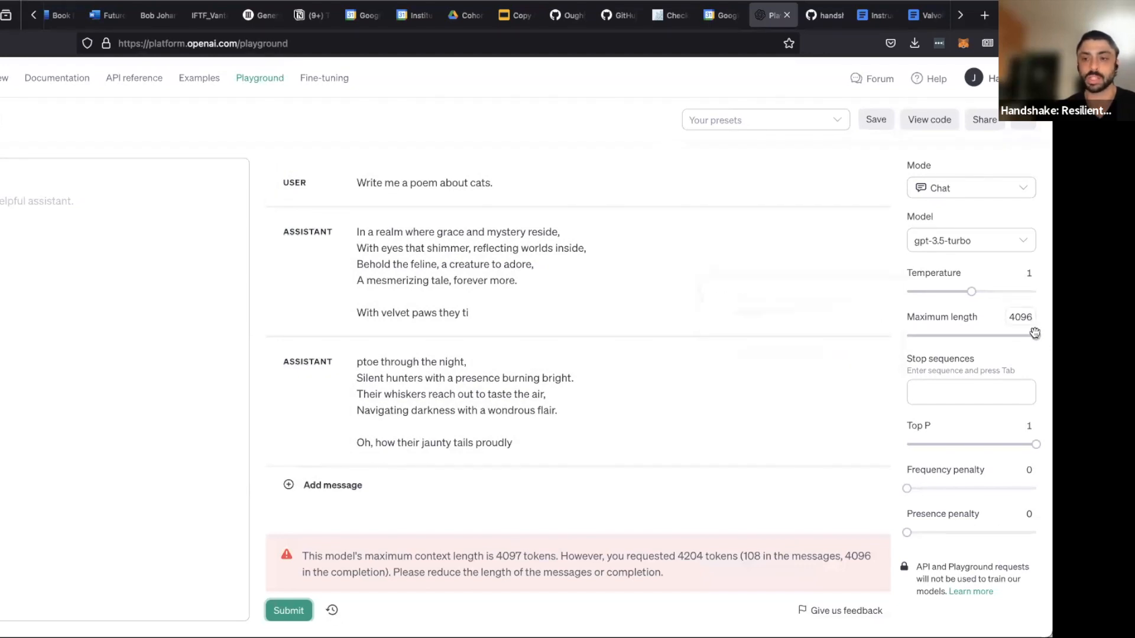
drag(1033, 333, 970, 334)
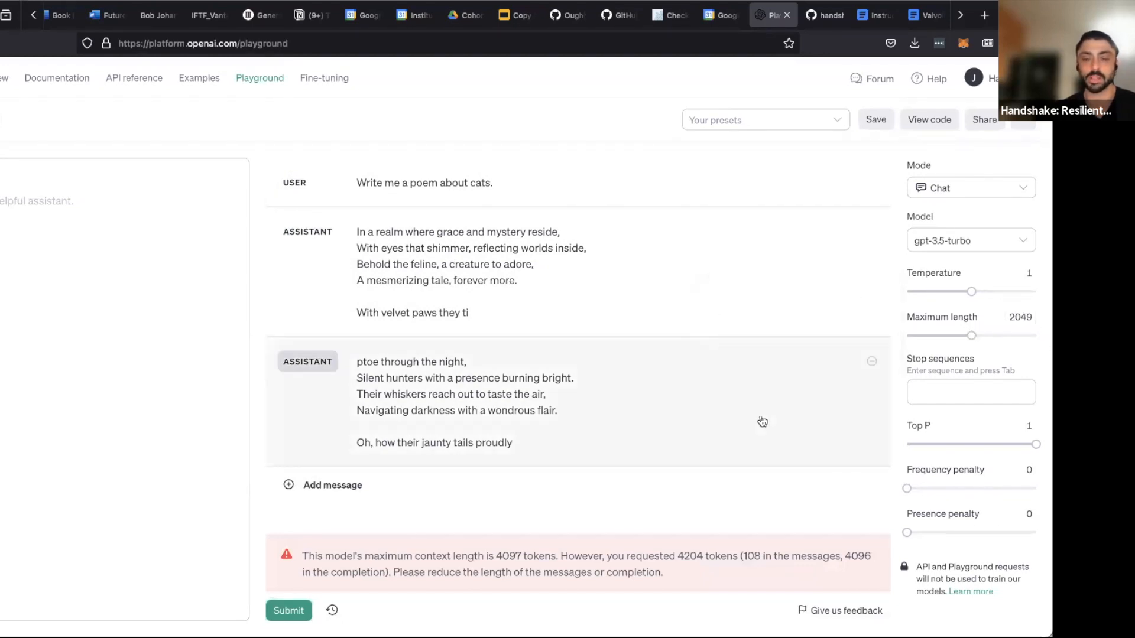
Read the explanation of the stop sequences setting and add "####" as a stop sequence.
click(935, 382)
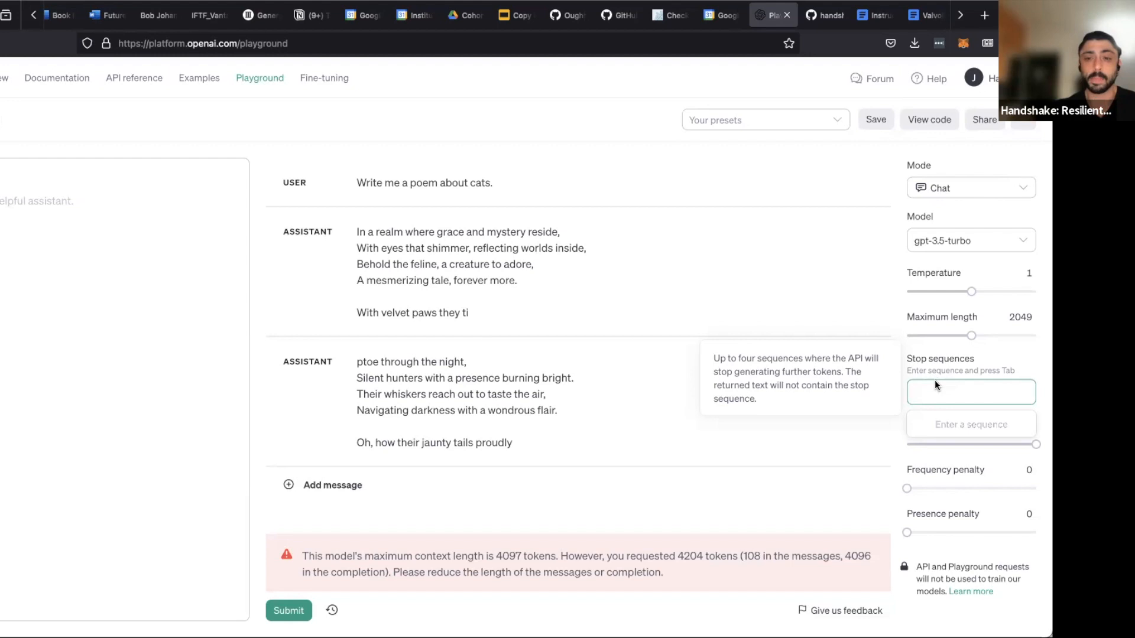
click(938, 373)
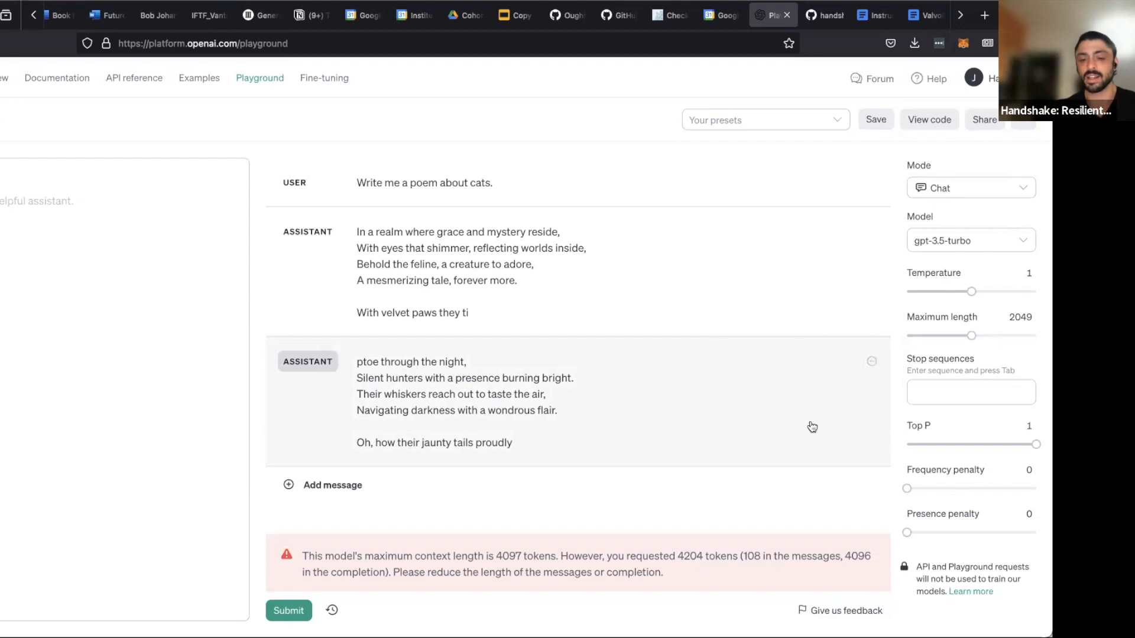
mouse_move(986, 381)
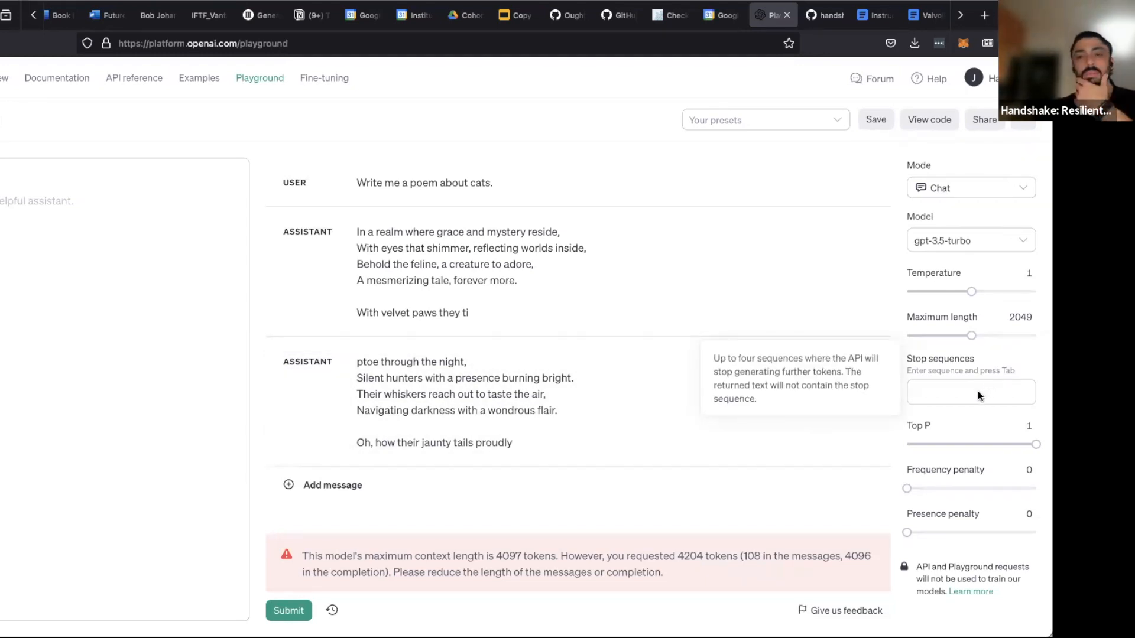
click(976, 397)
text(####)
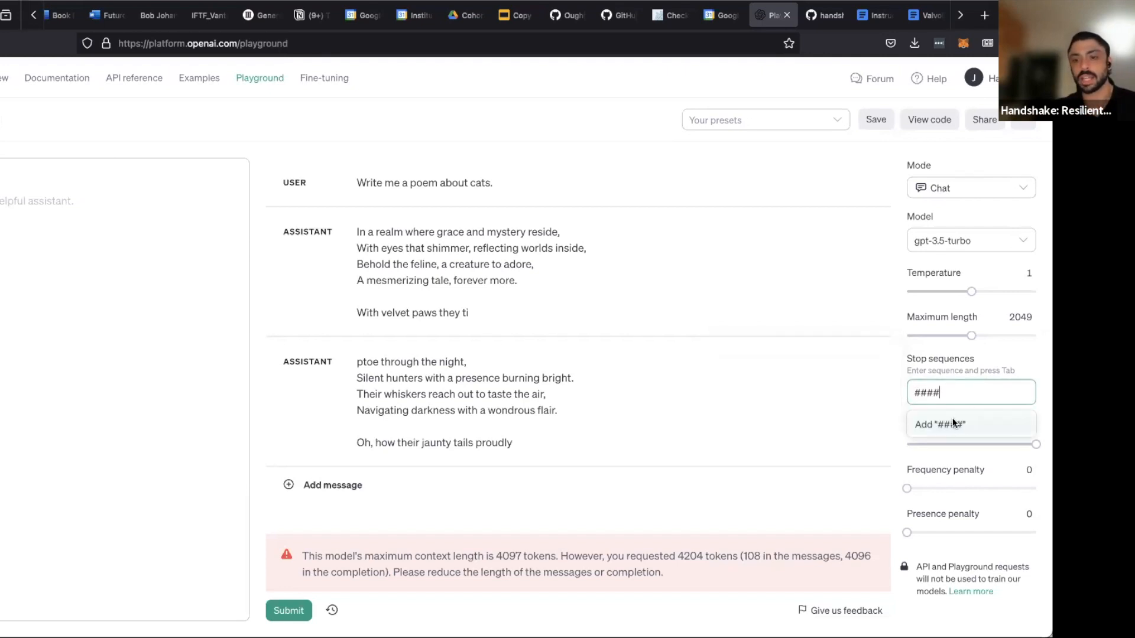
click(952, 419)
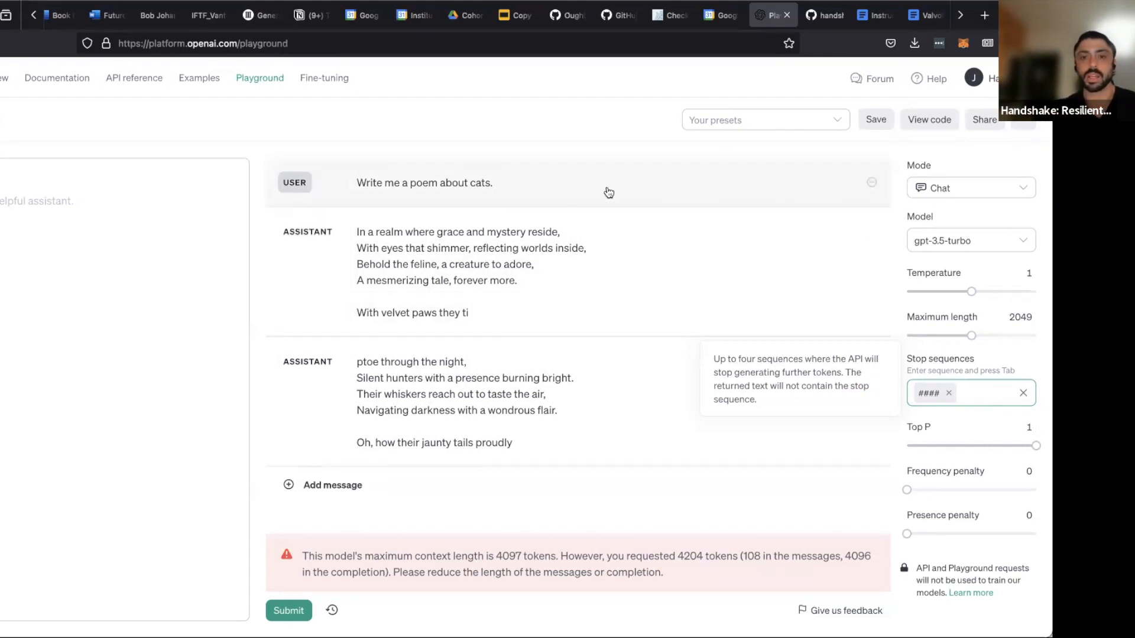
Delete both assistant replies containing the cat poem, keeping only the user message.
click(473, 196)
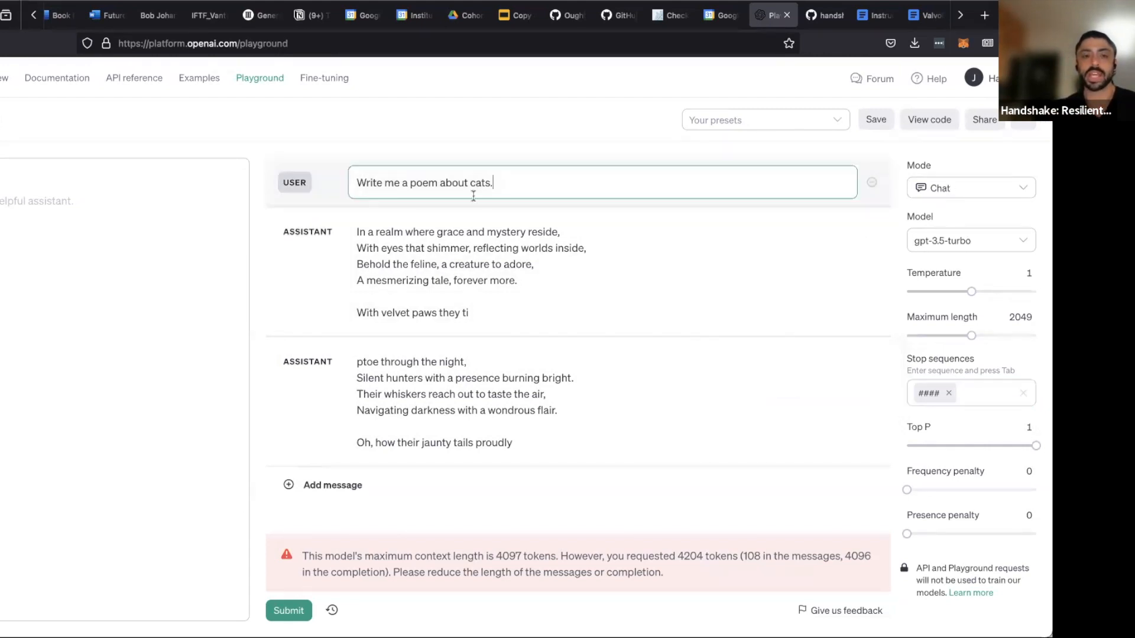
click(874, 232)
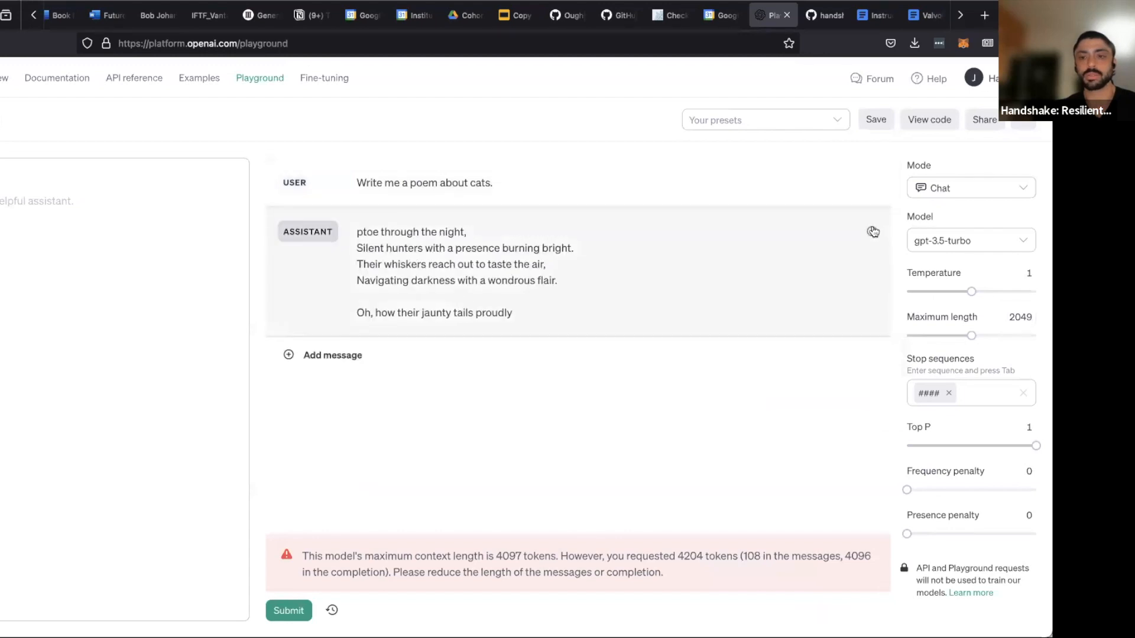
click(872, 231)
Extend the user message with a line "####" and a further line "Write me a poem about dogs.".
click(510, 183)
drag(510, 183, 107, 153)
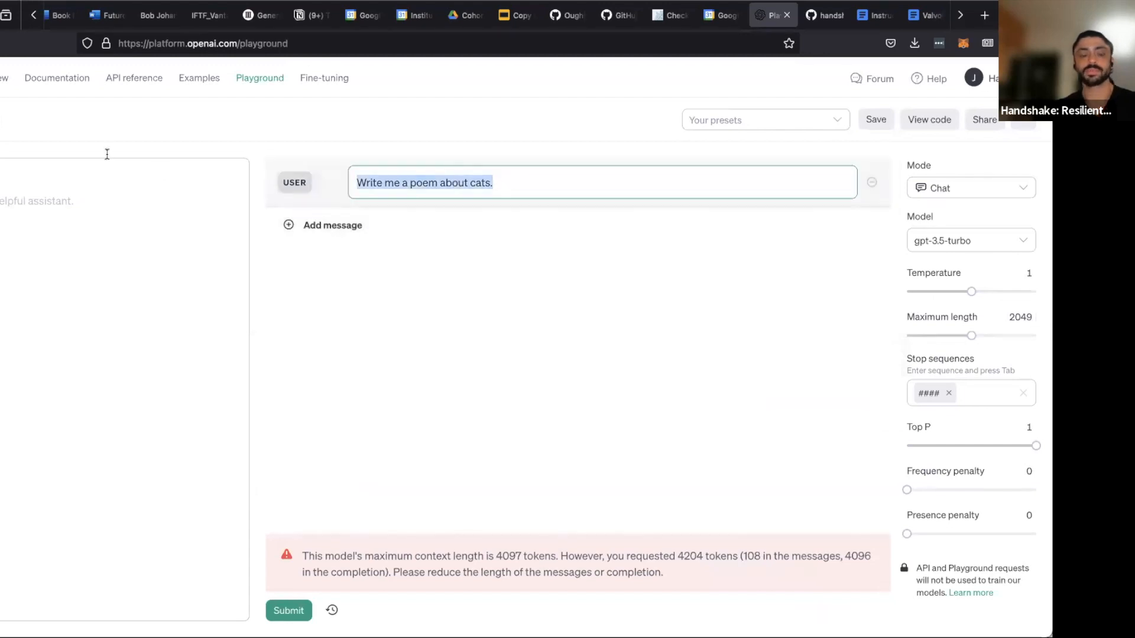
click(524, 174)
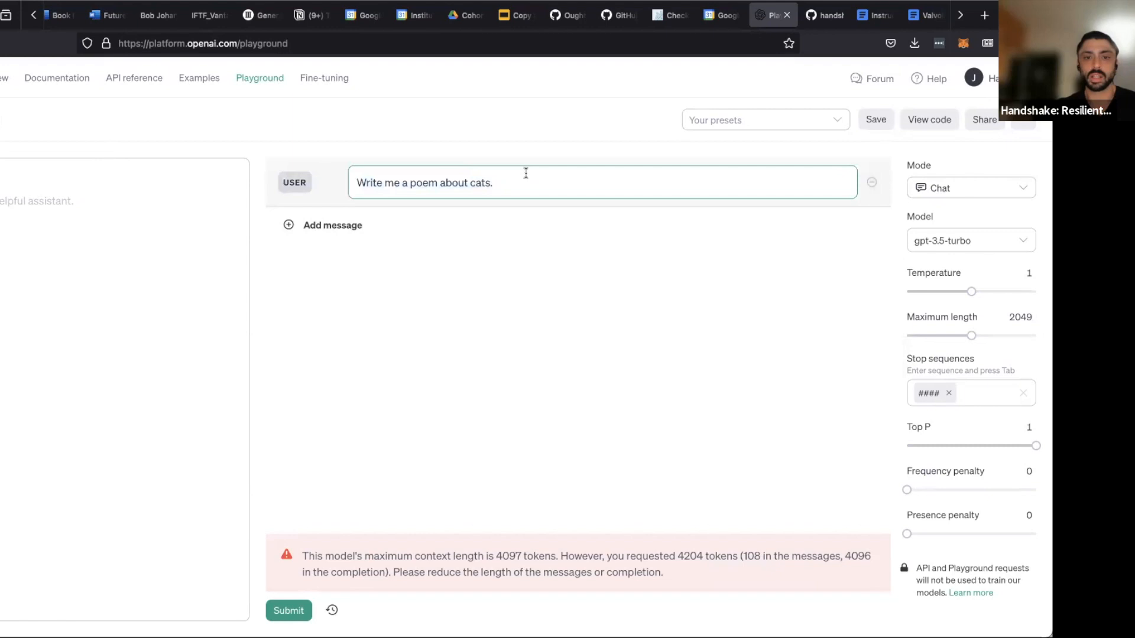
key(Return)
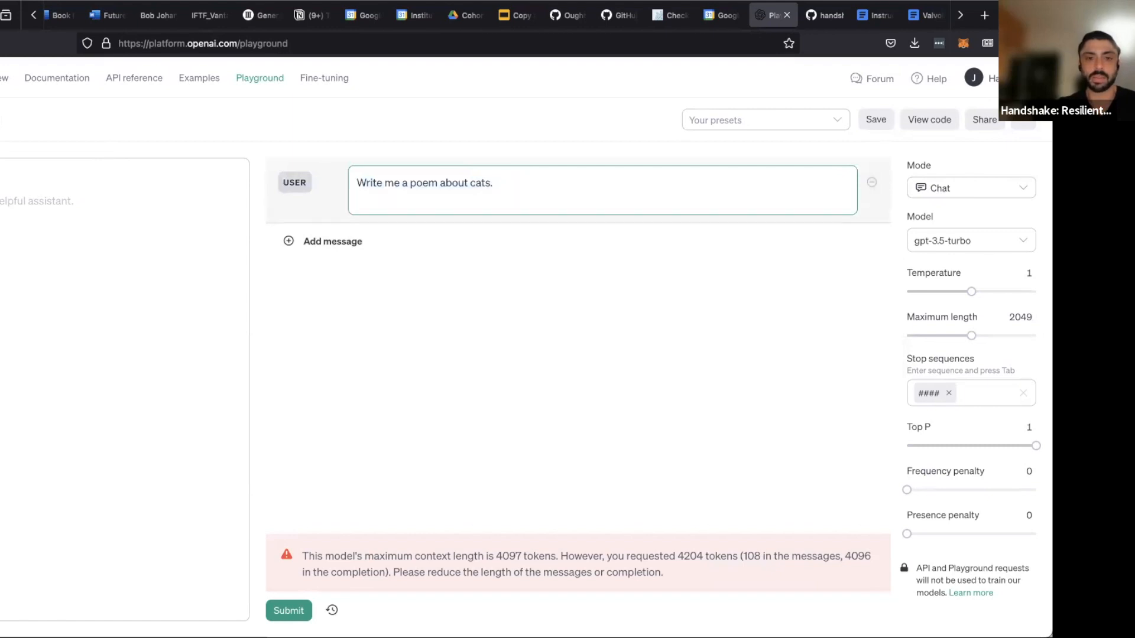
text(####)
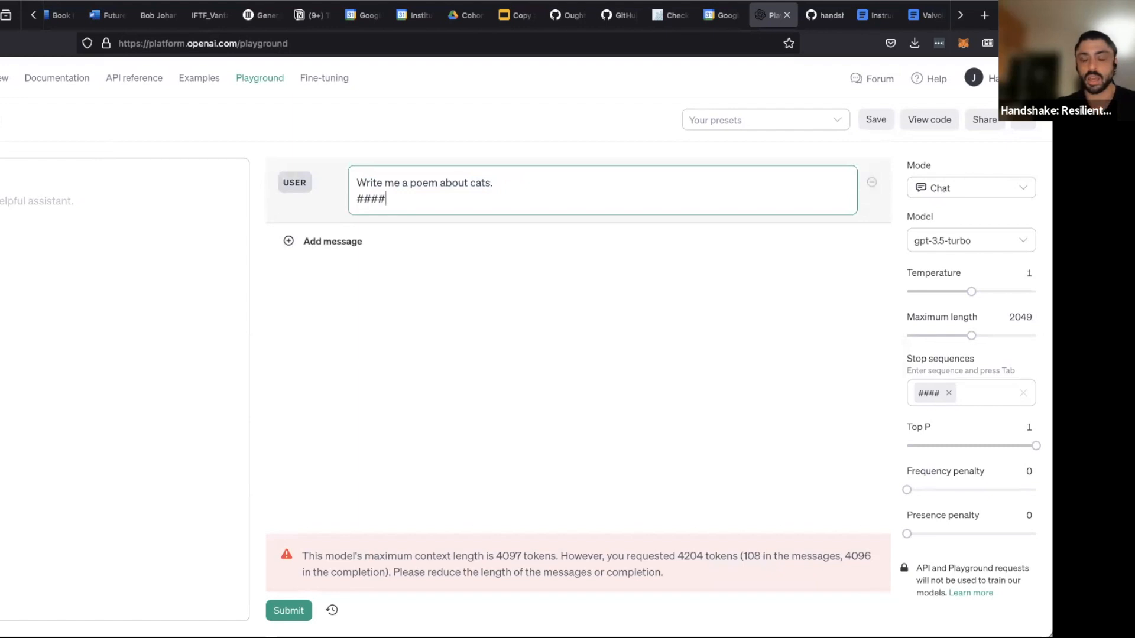
key(Return)
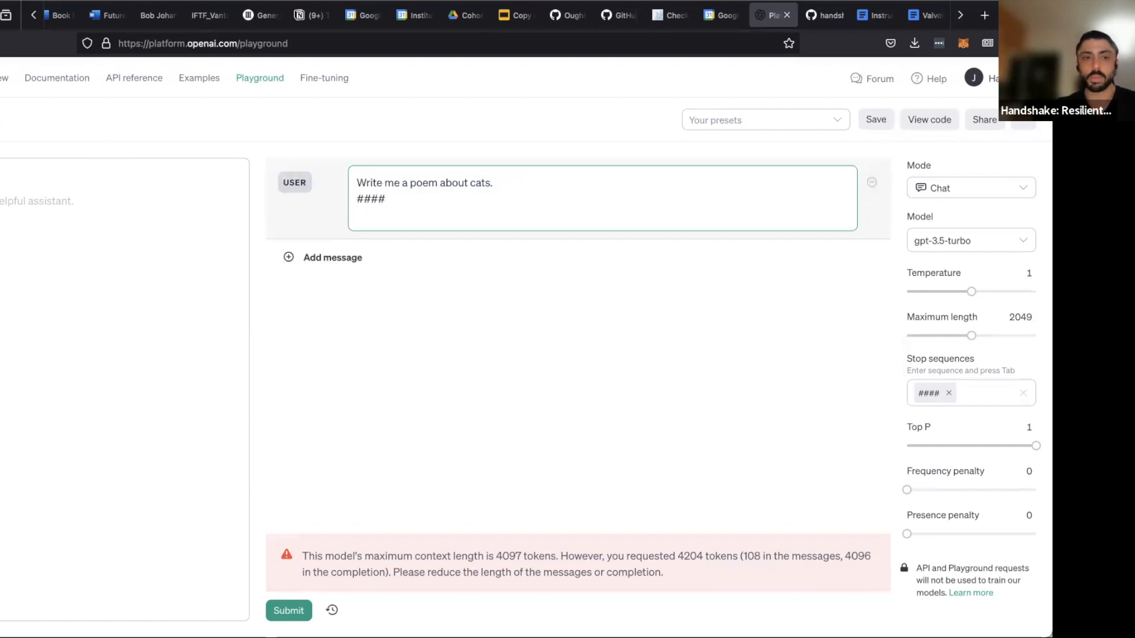
text(Write)
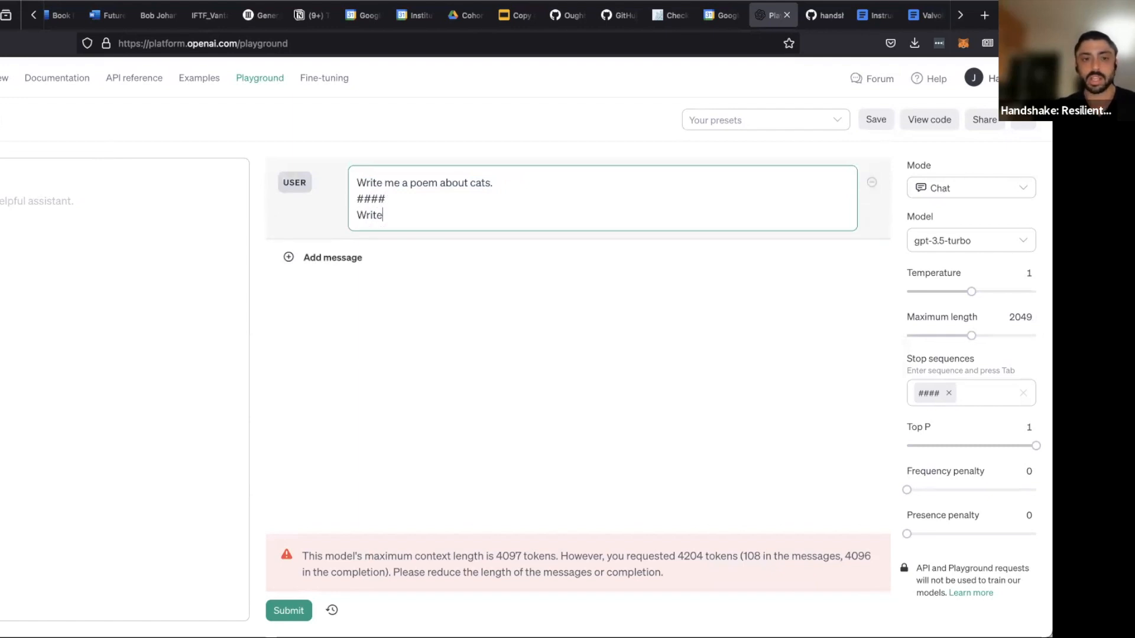
text( me a poe)
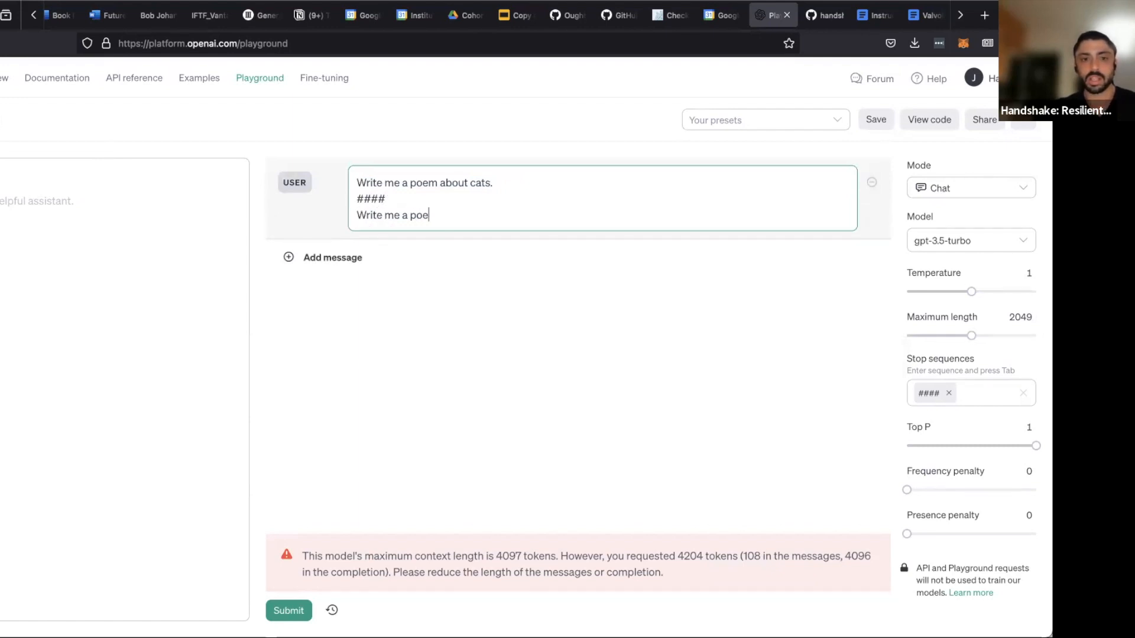
text(m abo)
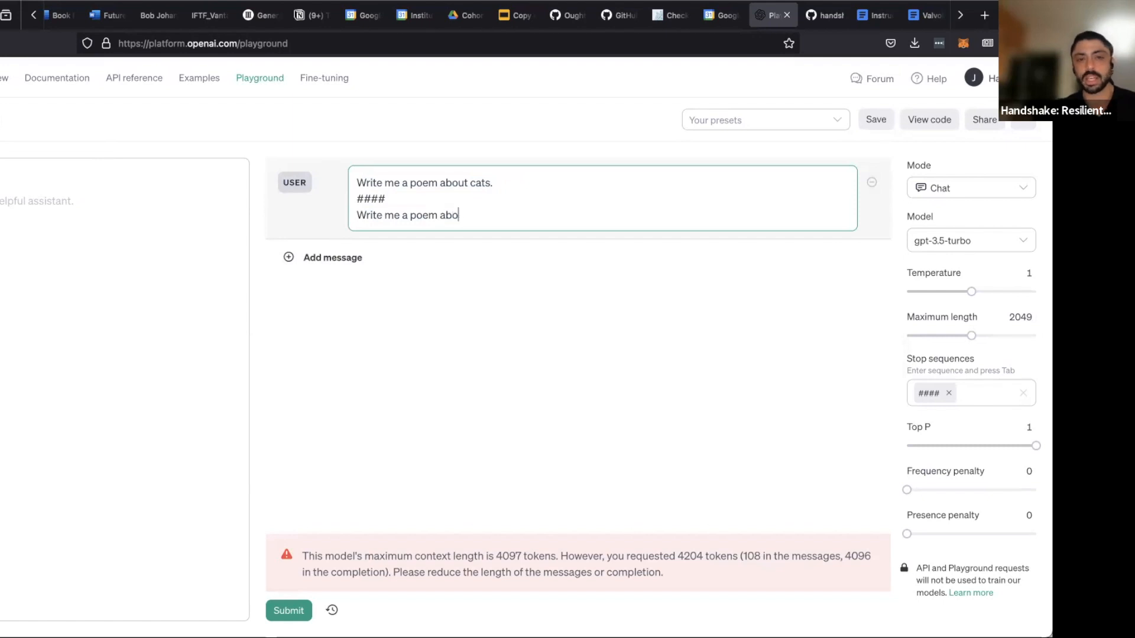
text(ut dogs.)
click(394, 197)
drag(394, 196, 317, 200)
click(403, 199)
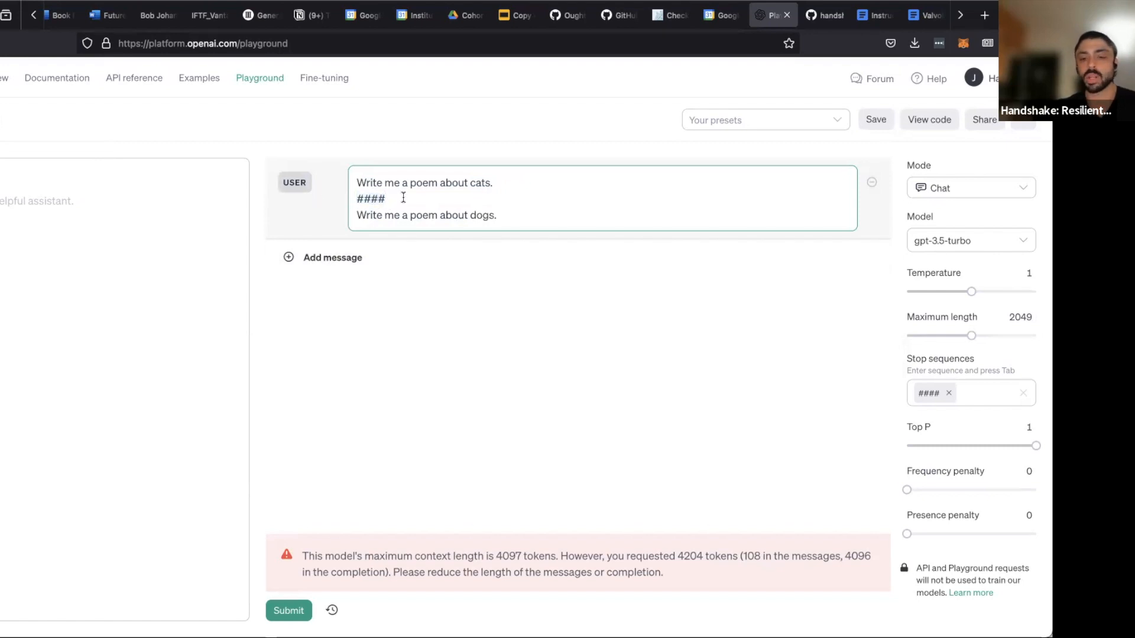
drag(510, 215, 350, 217)
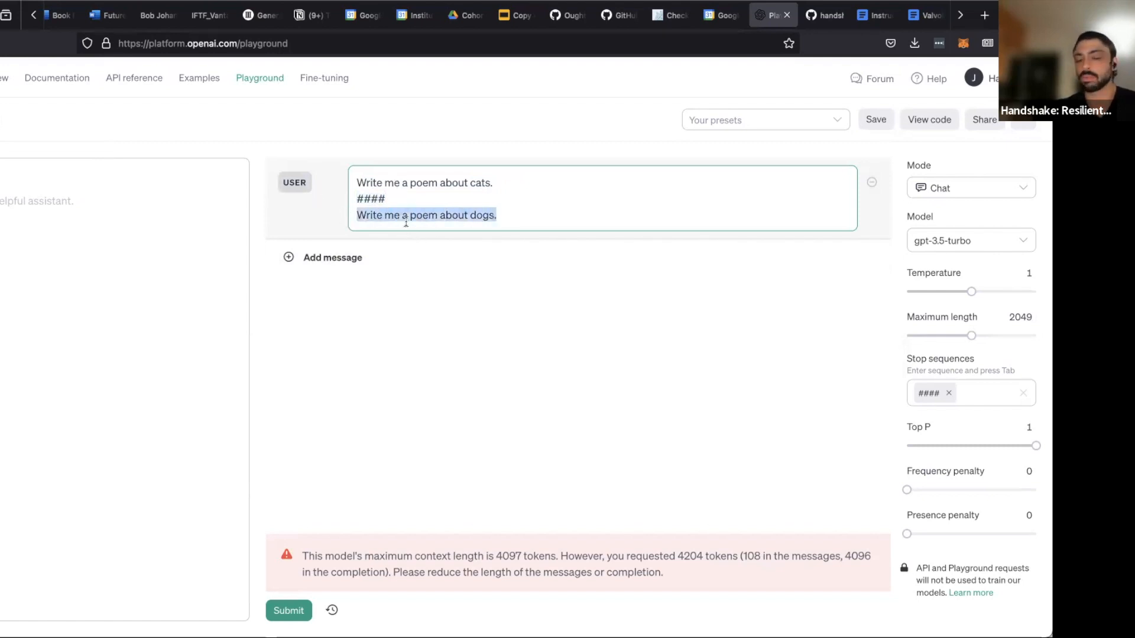
Read the explanations of the Top P and frequency penalty settings, and revisit the maximum length setting.
mouse_move(913, 427)
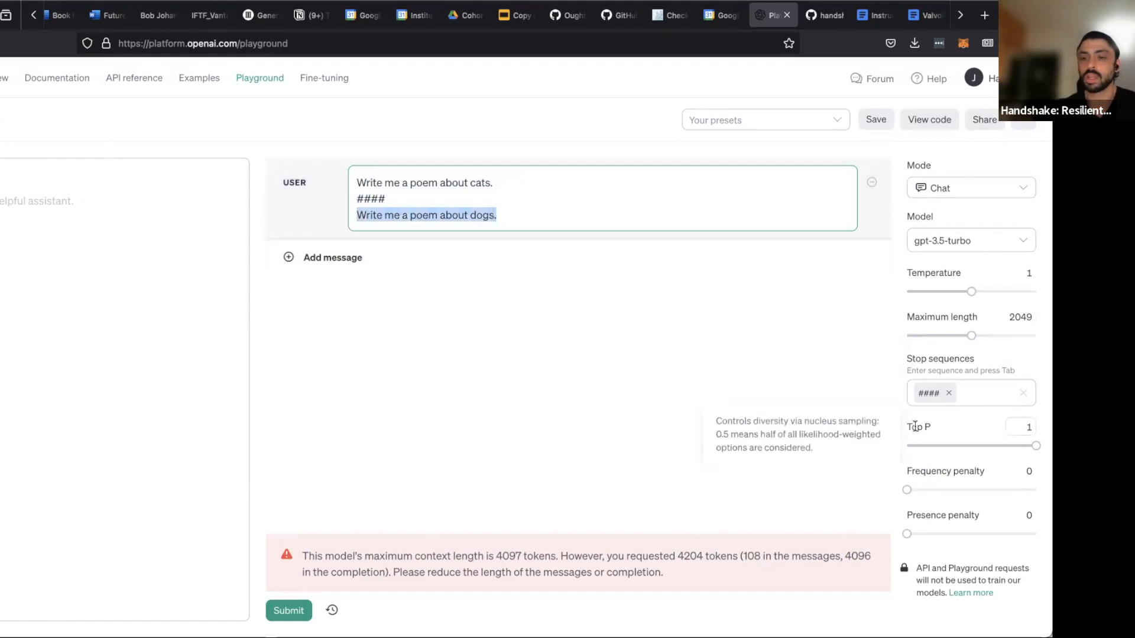
click(794, 352)
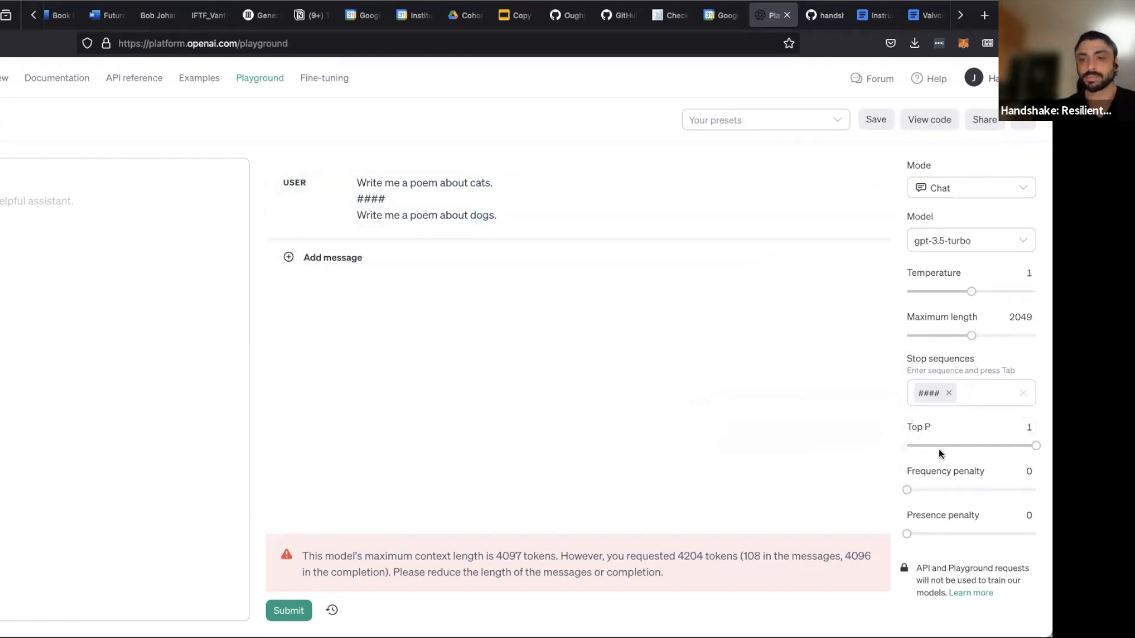
mouse_move(924, 417)
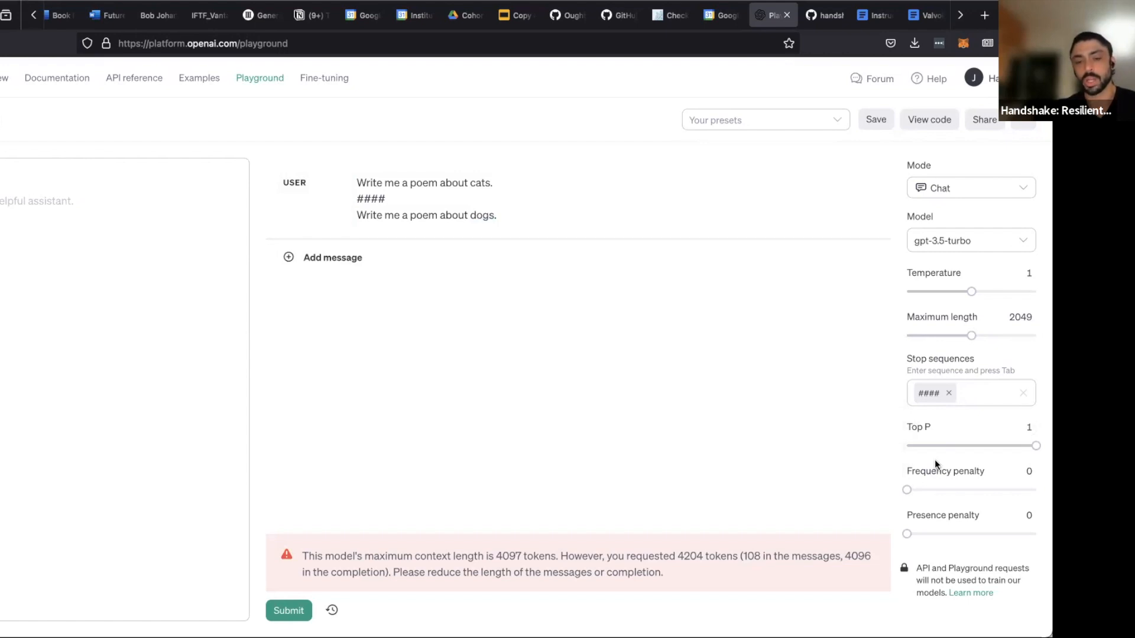
mouse_move(932, 449)
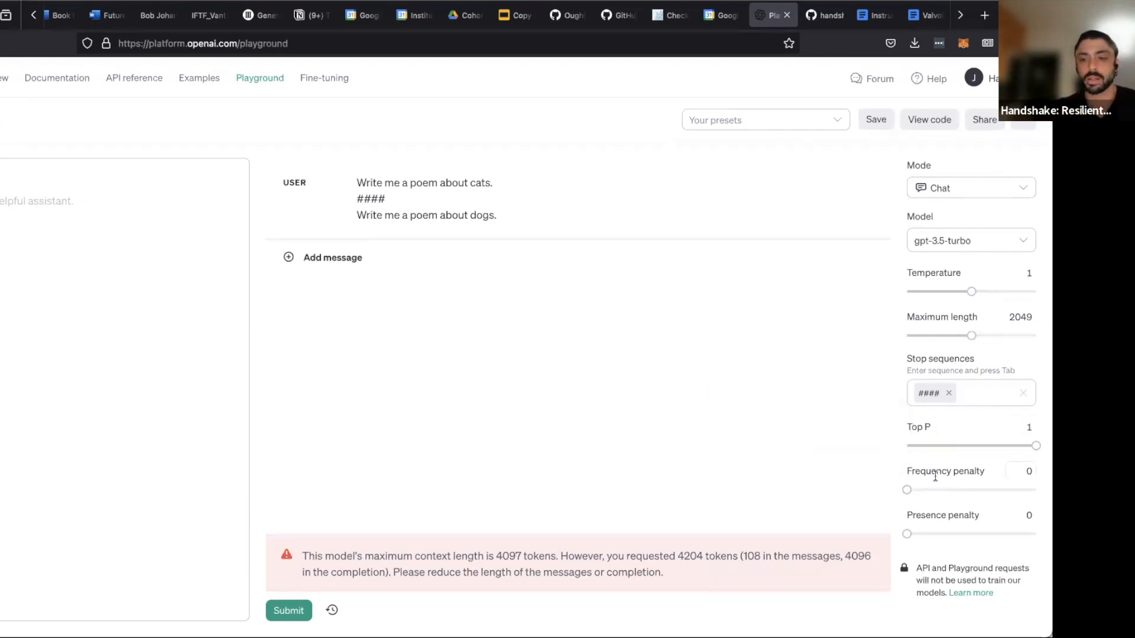
mouse_move(935, 476)
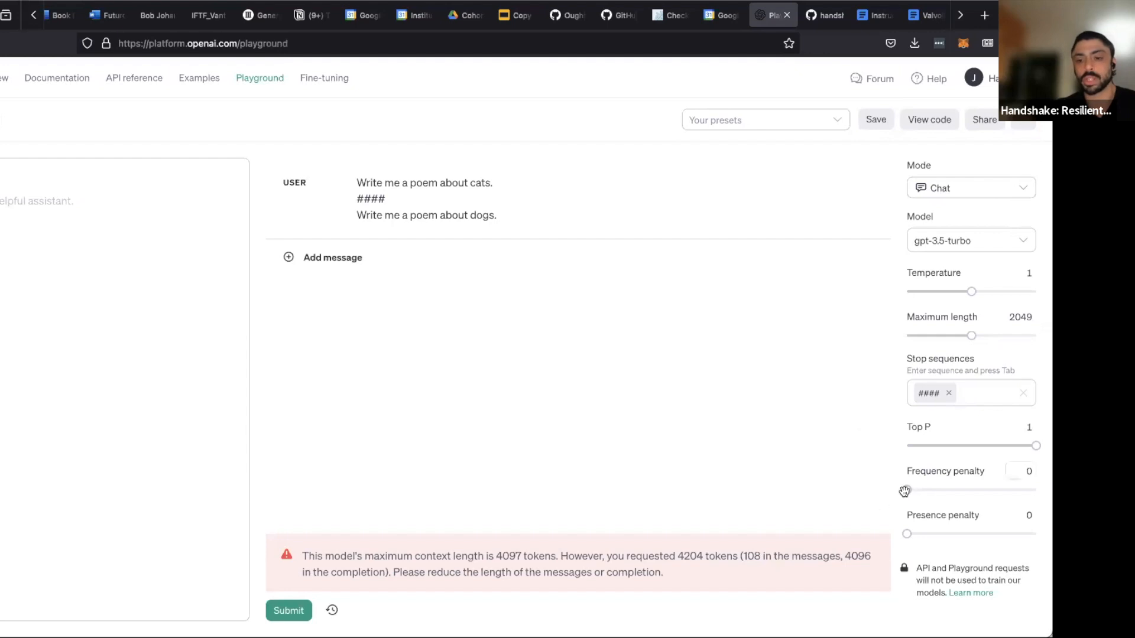
mouse_move(905, 491)
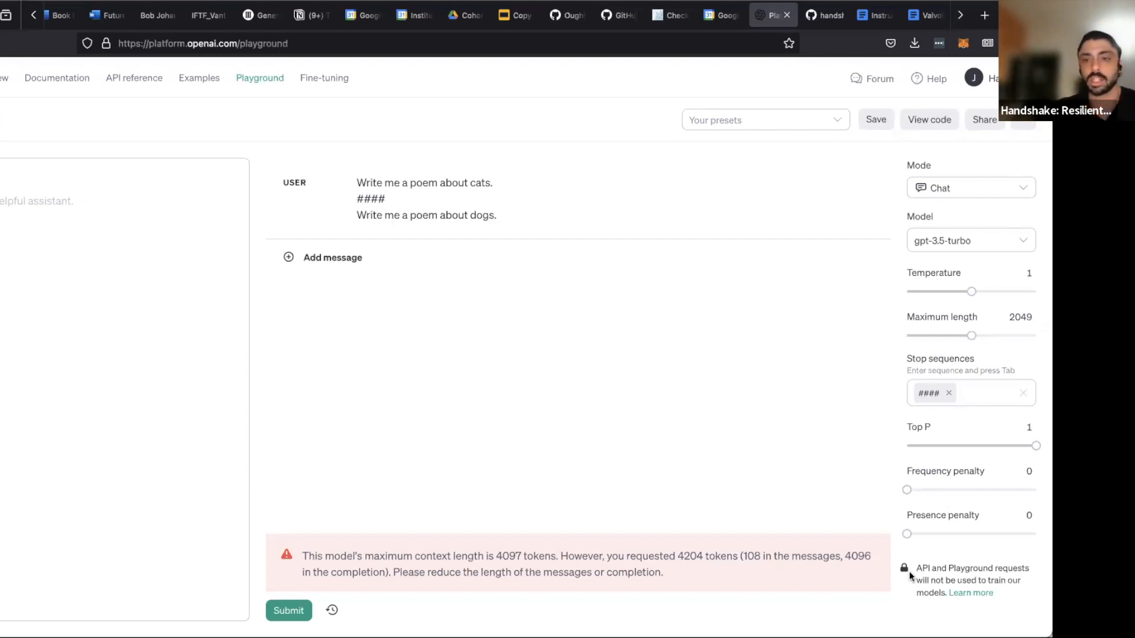
mouse_move(912, 335)
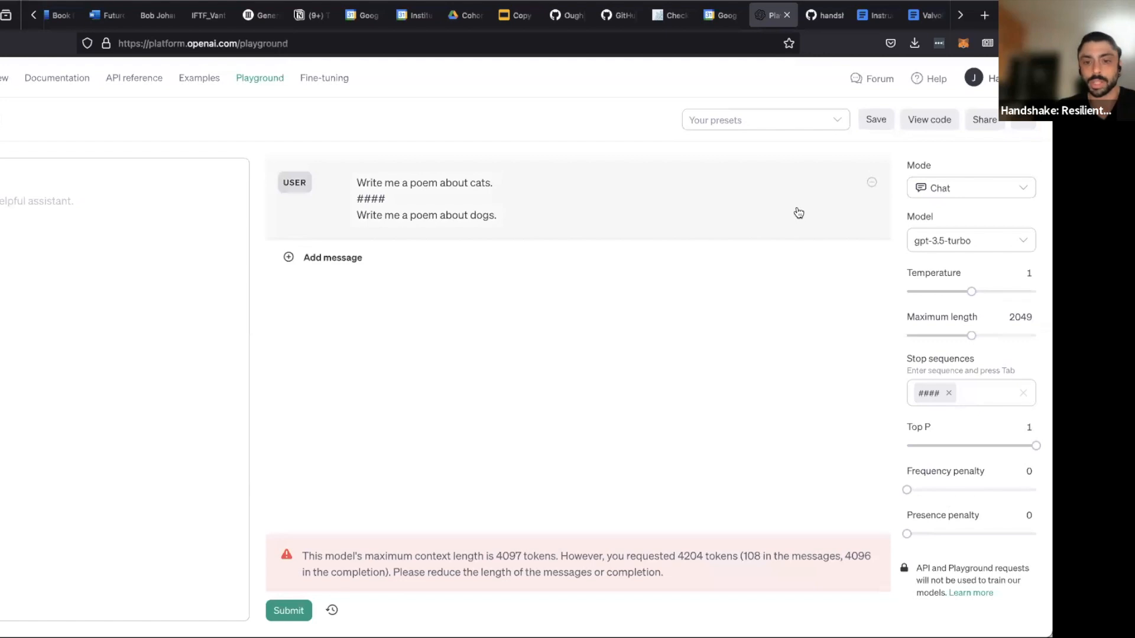
Browse the earlier playground sessions in the history, from the cat poems back to the tarot-reading app plan, and return to the current editor.
click(333, 612)
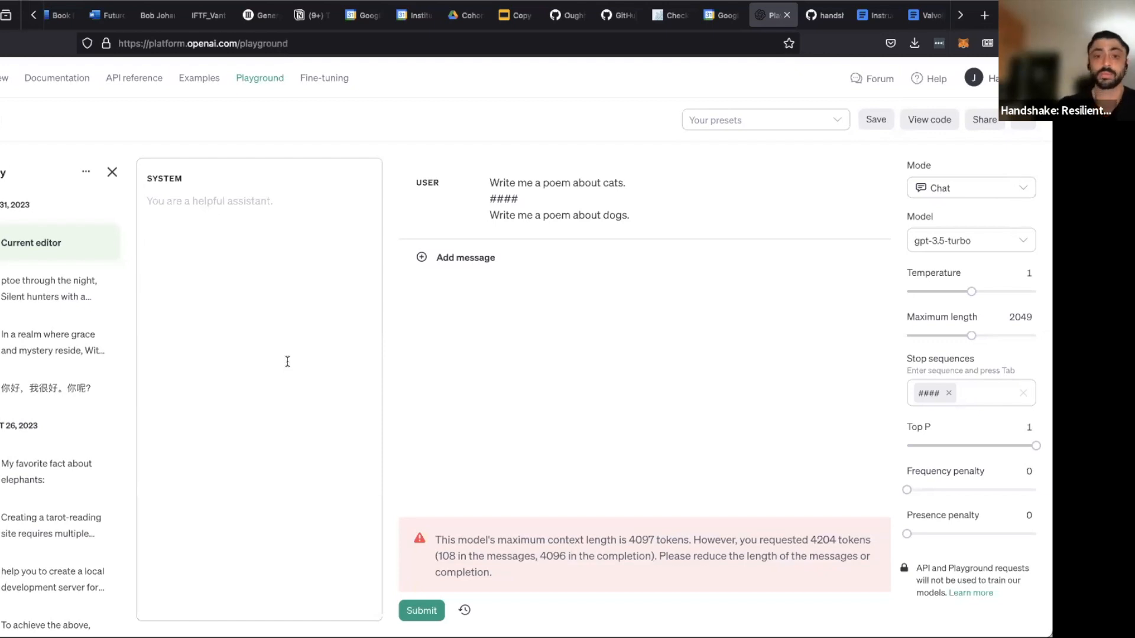
click(40, 304)
click(43, 342)
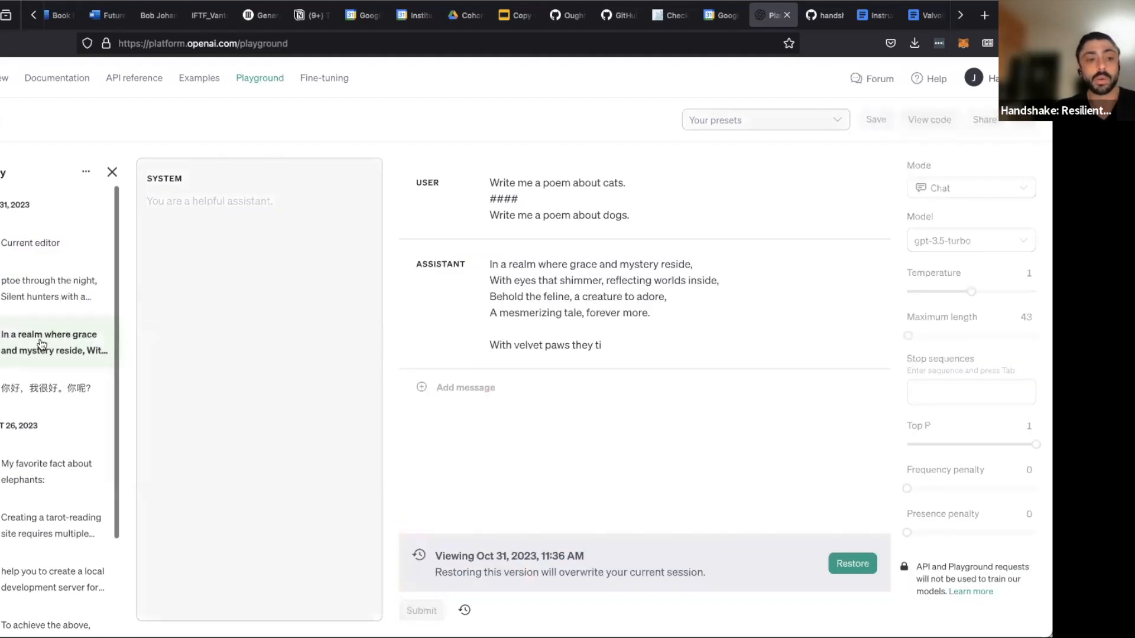
scroll(45, 378, down, 1)
click(43, 388)
scroll(41, 391, down, 1)
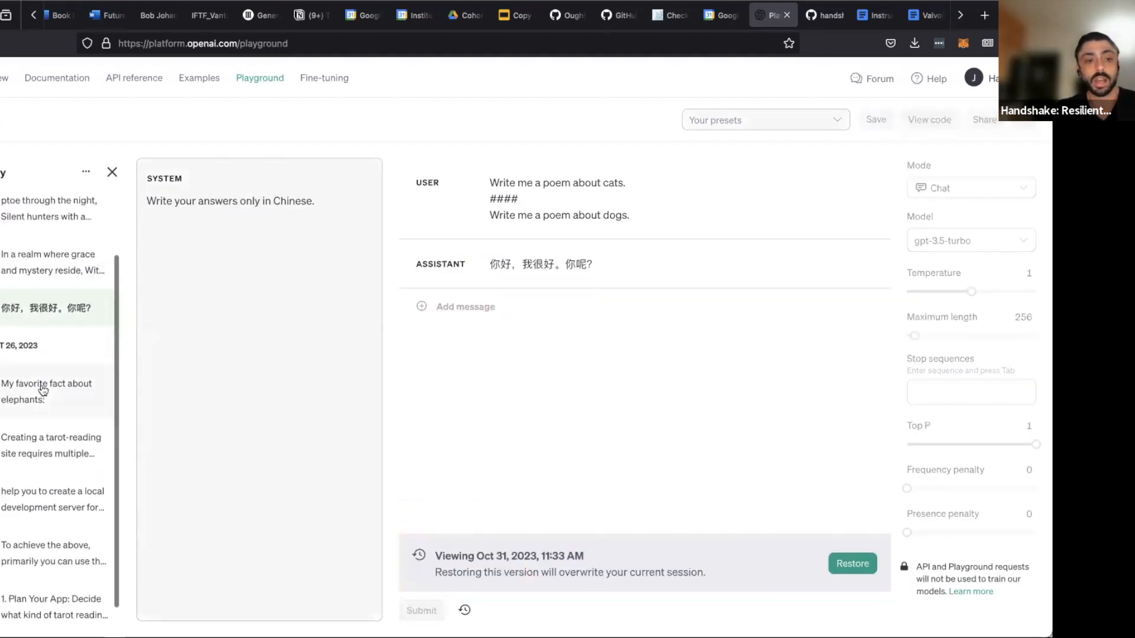
click(41, 391)
scroll(43, 391, down, 1)
click(41, 408)
click(45, 470)
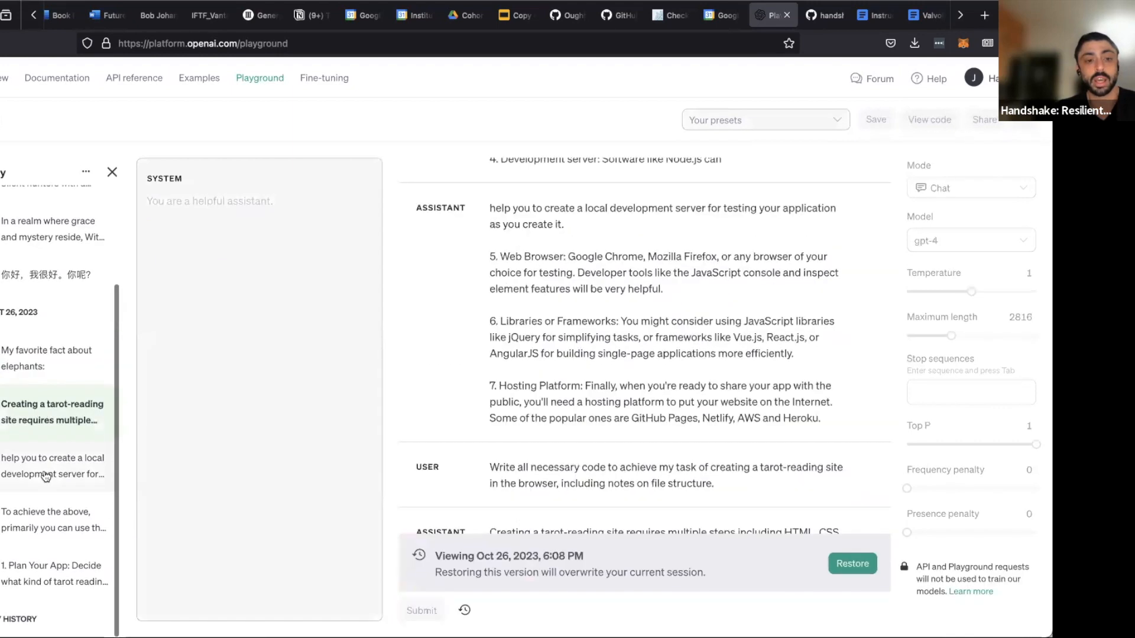
click(47, 508)
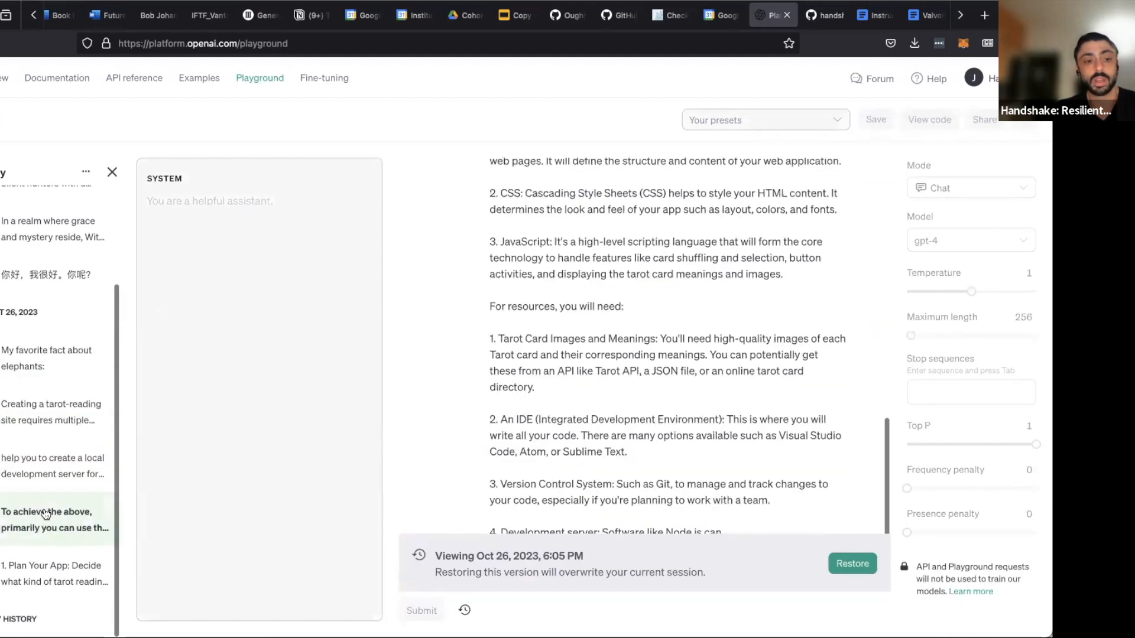
click(49, 557)
scroll(49, 532, up, 2)
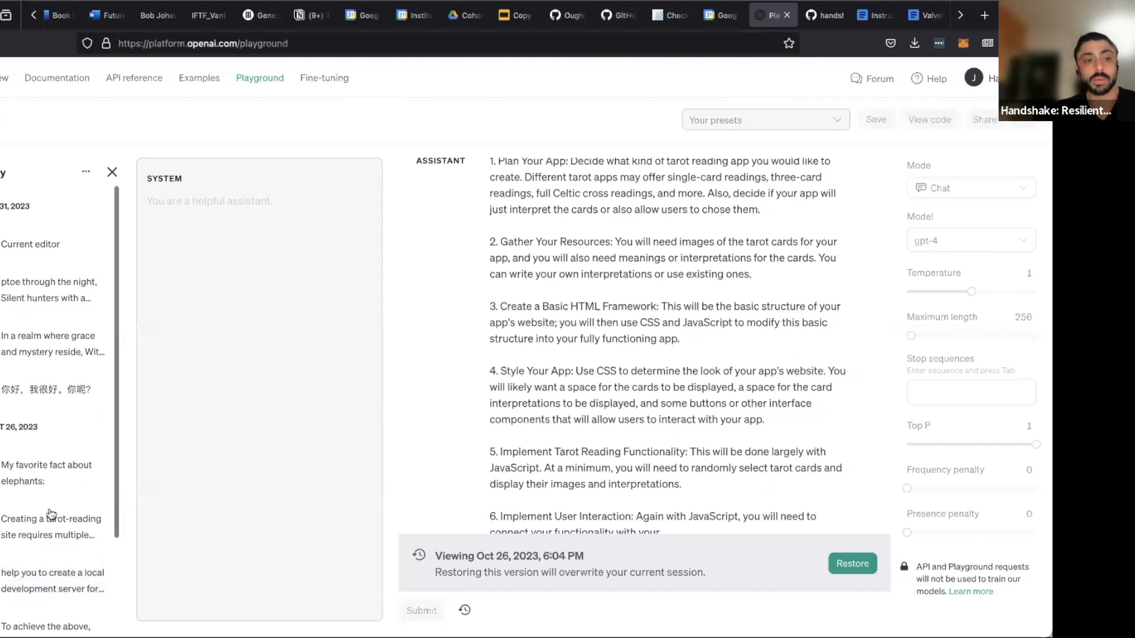
click(52, 290)
click(49, 253)
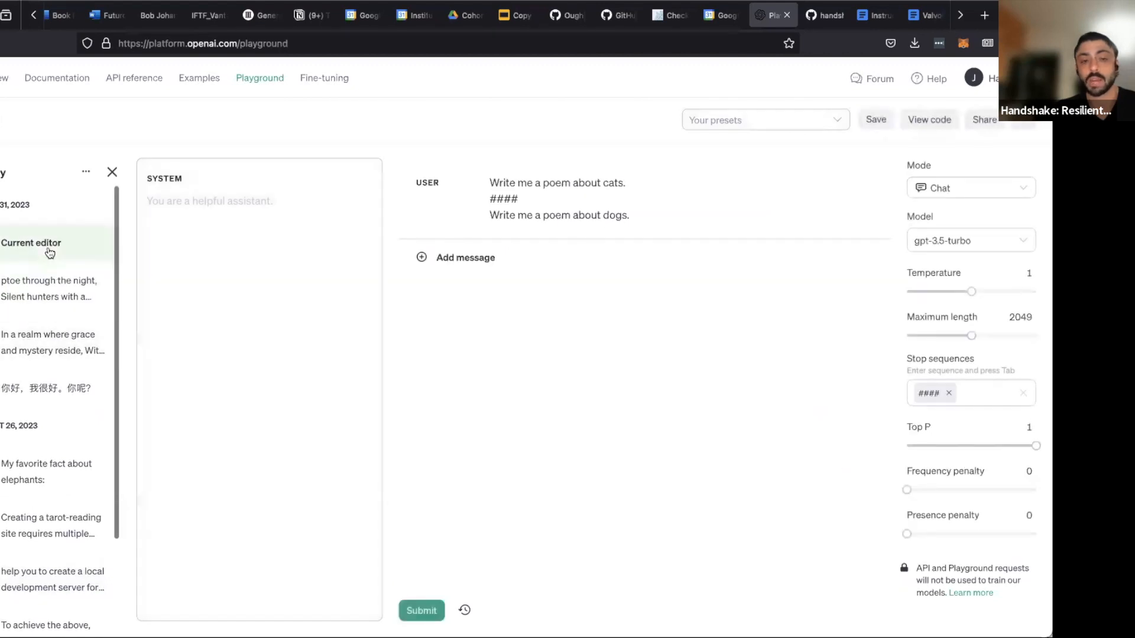
Restore the most recent history version, containing both assistant replies with the cat poem.
click(47, 284)
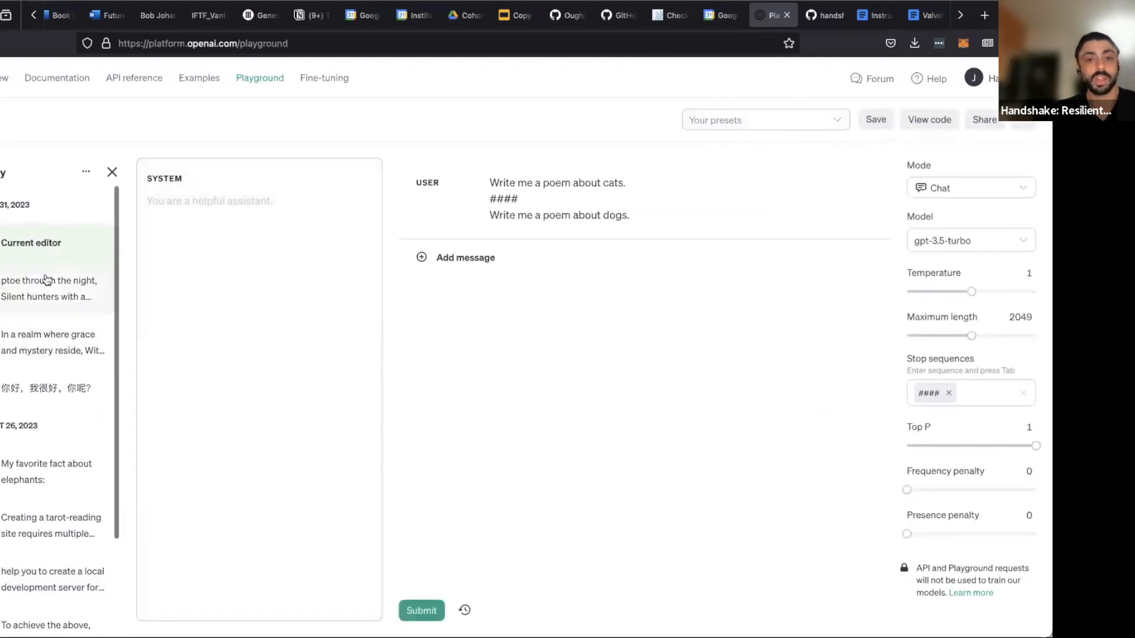
click(113, 174)
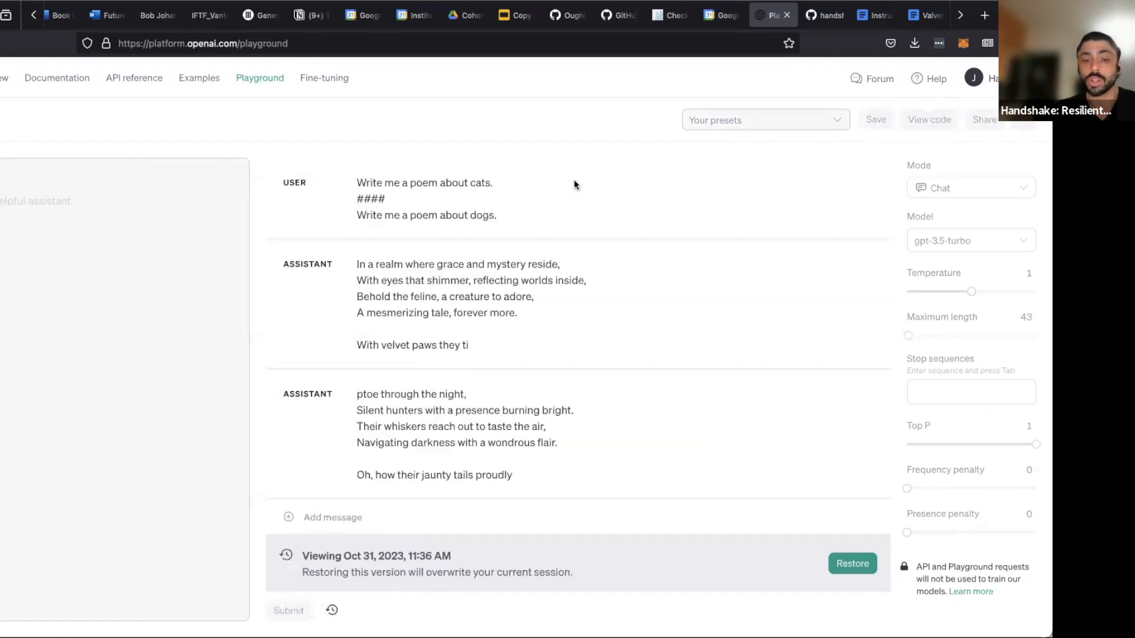
click(849, 563)
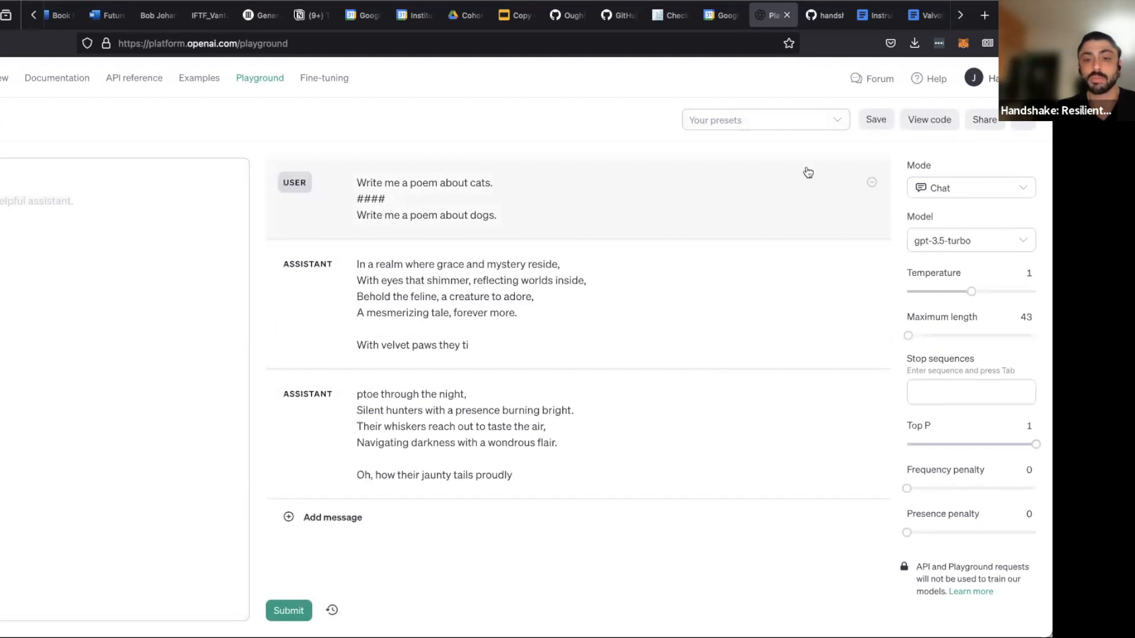
Save the session as a preset named "Poem generator" with the description "makes poems", viewable by anyone with the link.
click(884, 121)
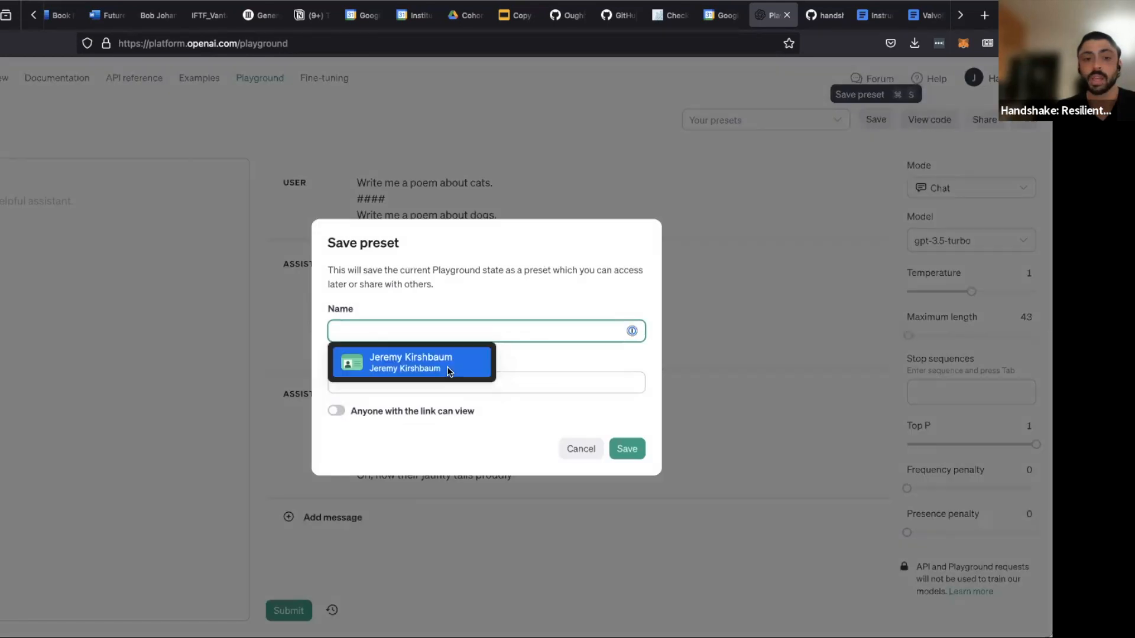
text(Poem generatr)
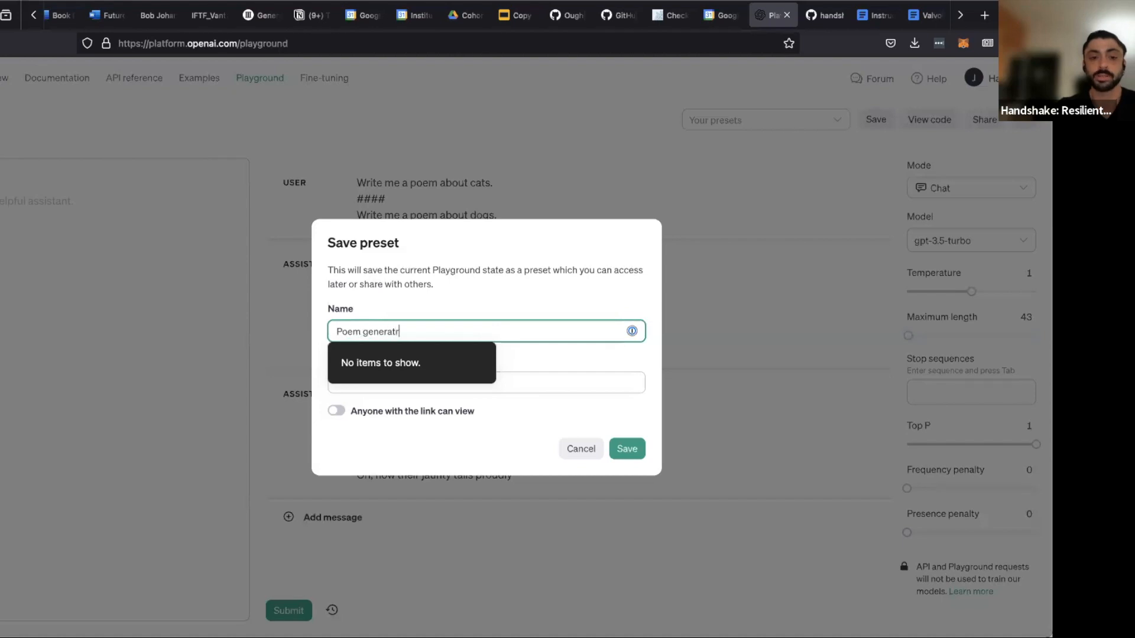
key(BackSpace)
text(or)
click(390, 313)
click(388, 379)
text(makes poems)
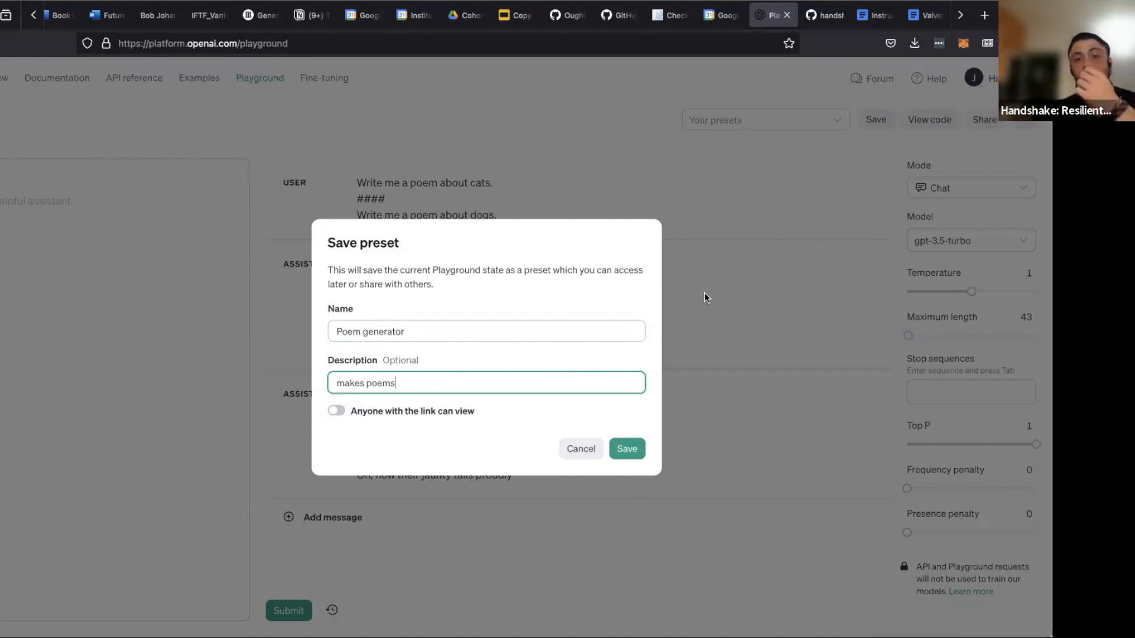
click(334, 410)
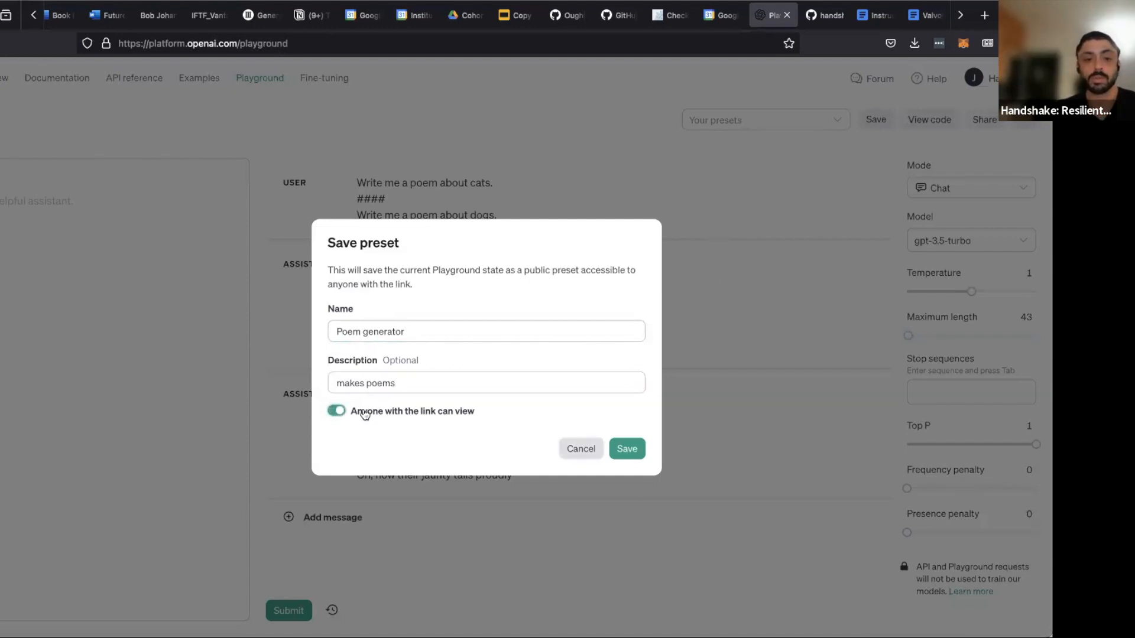
click(626, 449)
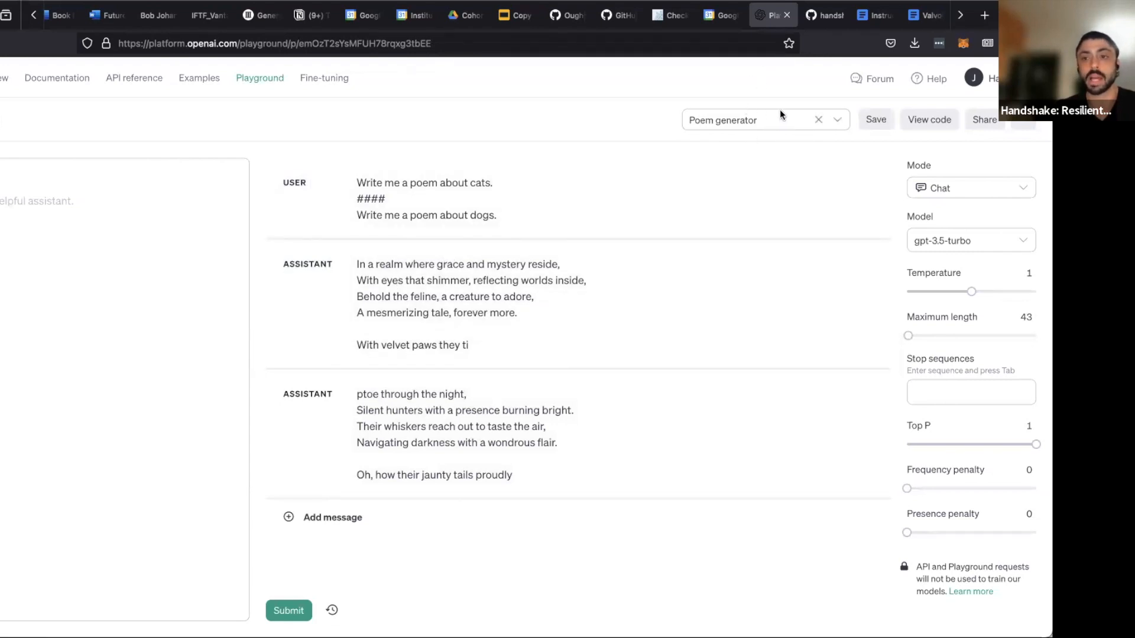
Check the preset's additional options, and view the API code for the current prompt in Python and curl.
click(1023, 121)
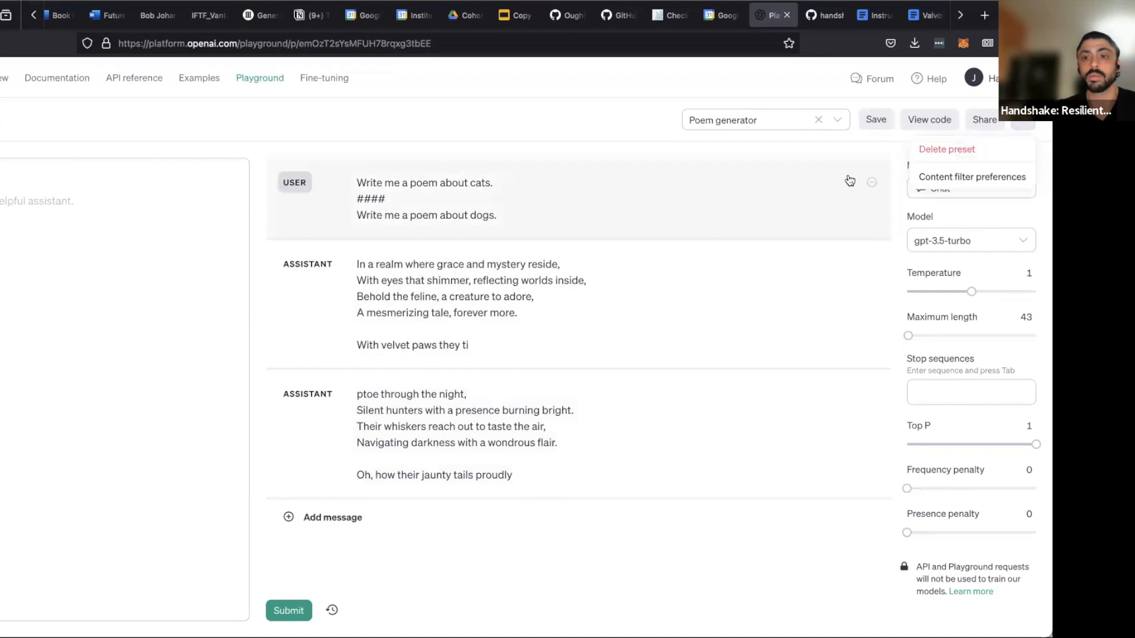
click(878, 152)
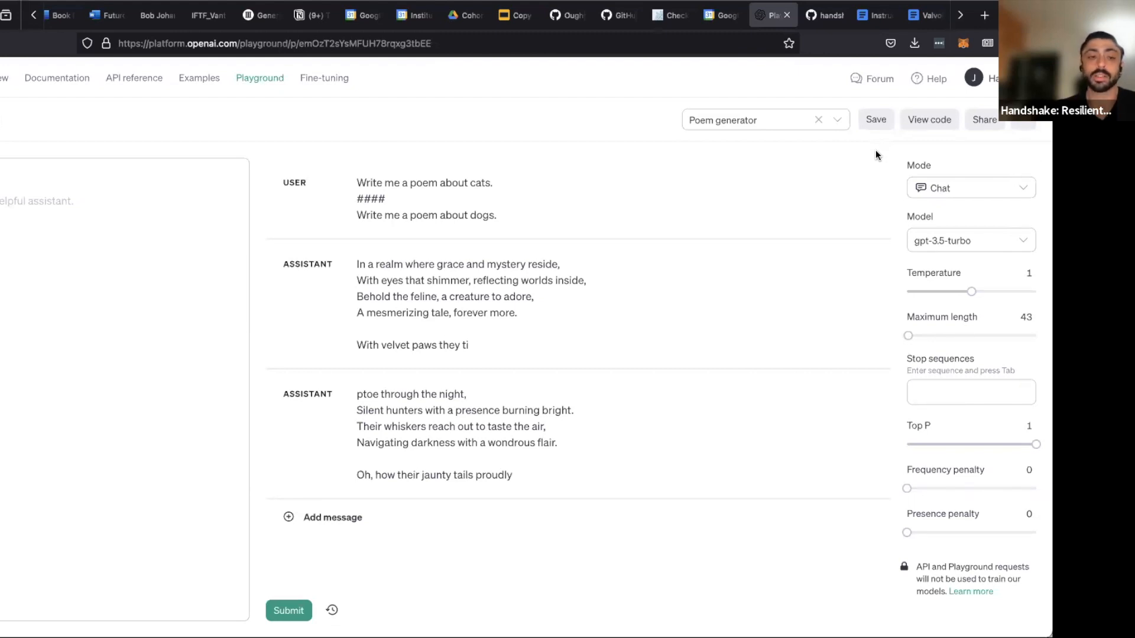
click(933, 120)
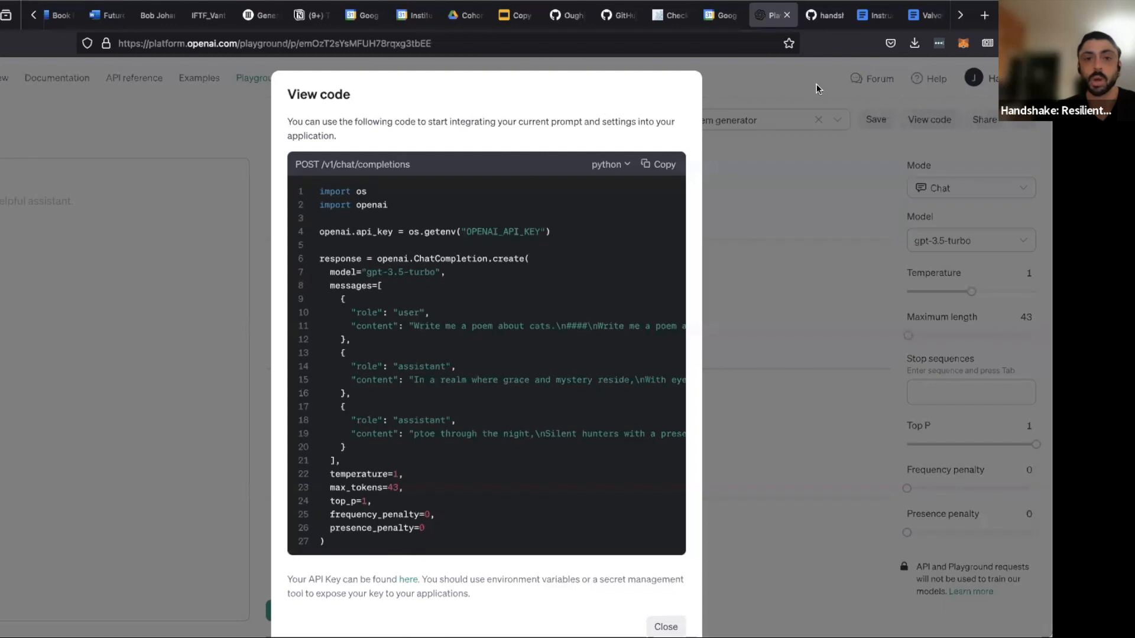
click(615, 165)
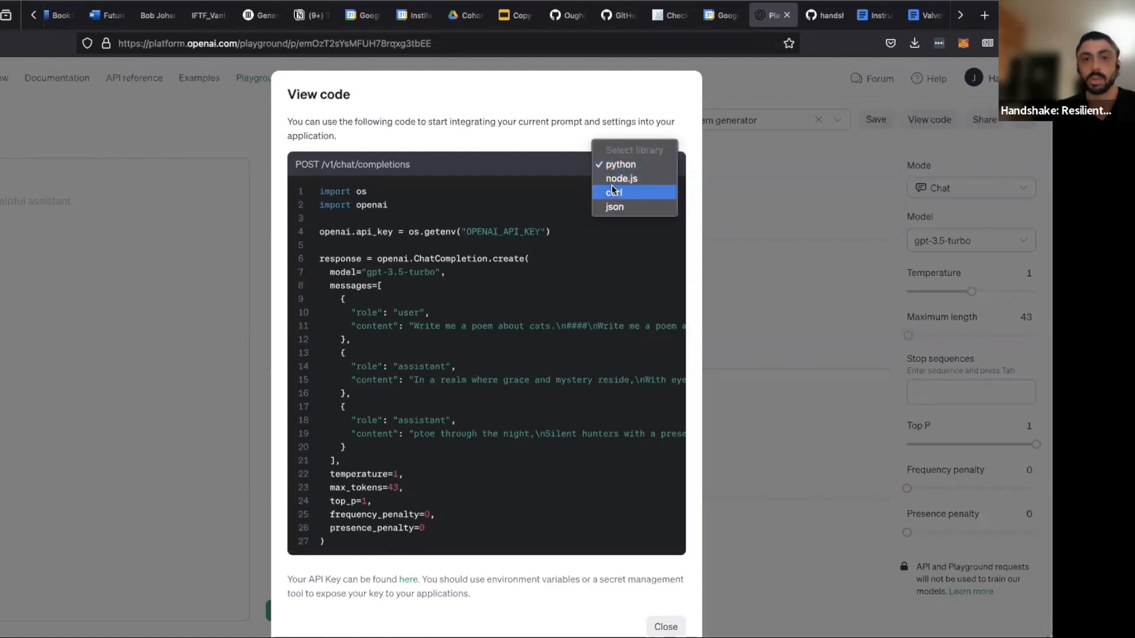
click(614, 191)
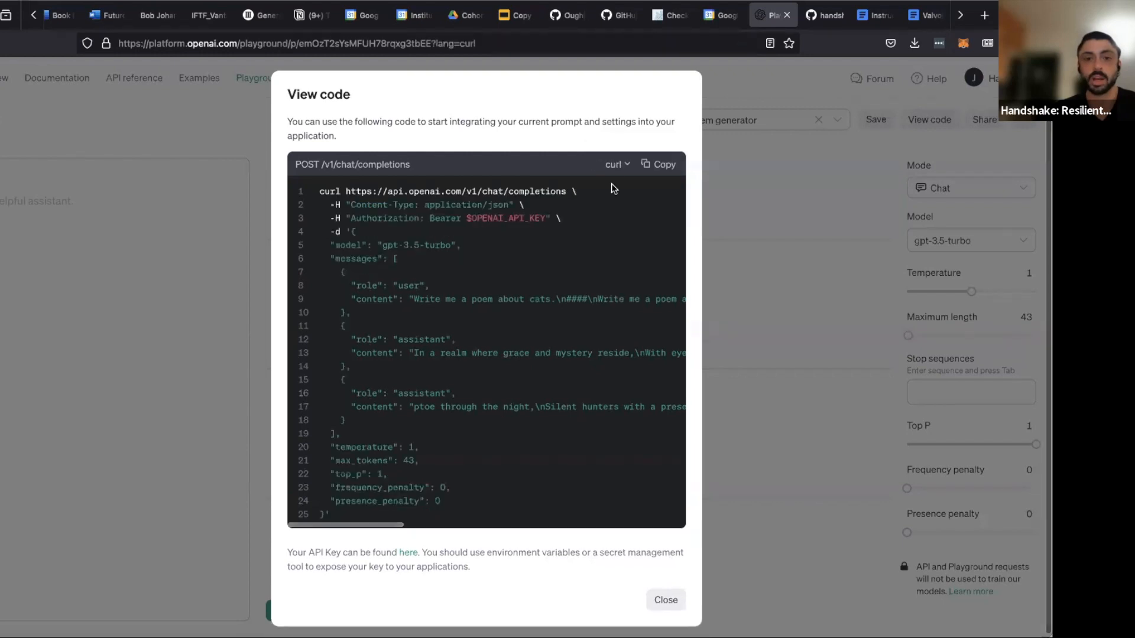
click(661, 597)
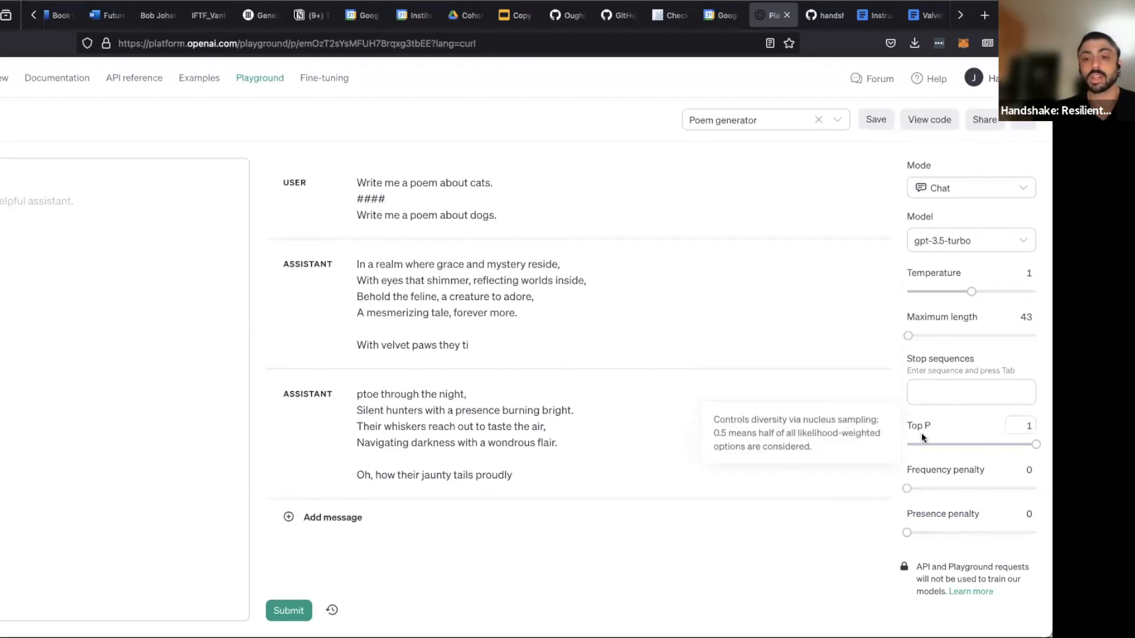
Switch the mode from Chat to the legacy Complete mode and look through its settings down to Show probabilities.
mouse_move(966, 527)
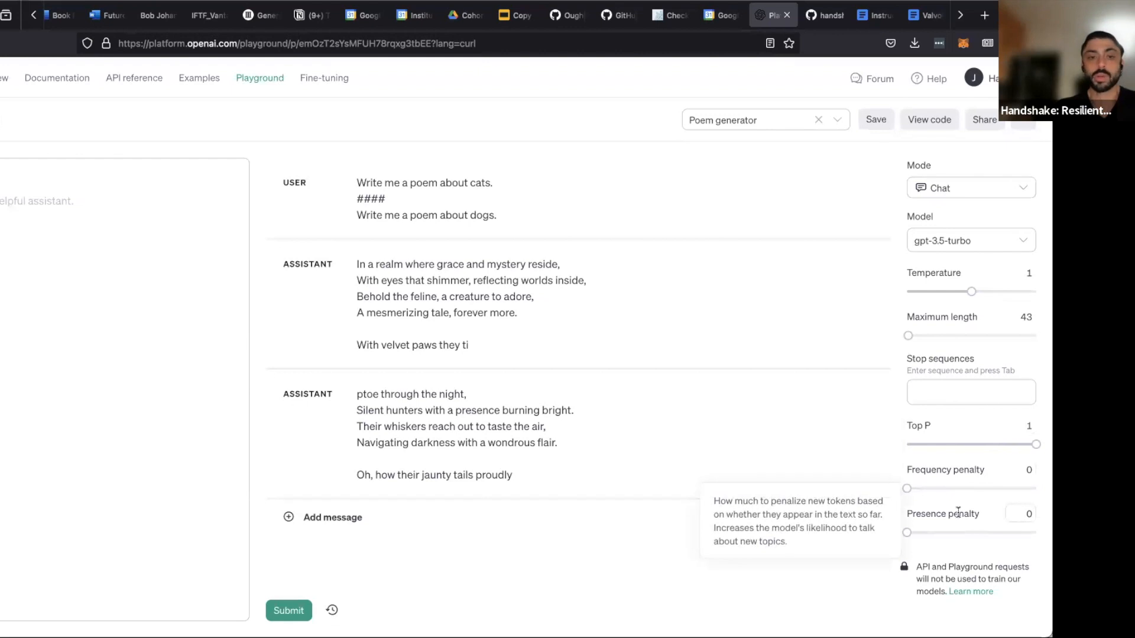
mouse_move(869, 377)
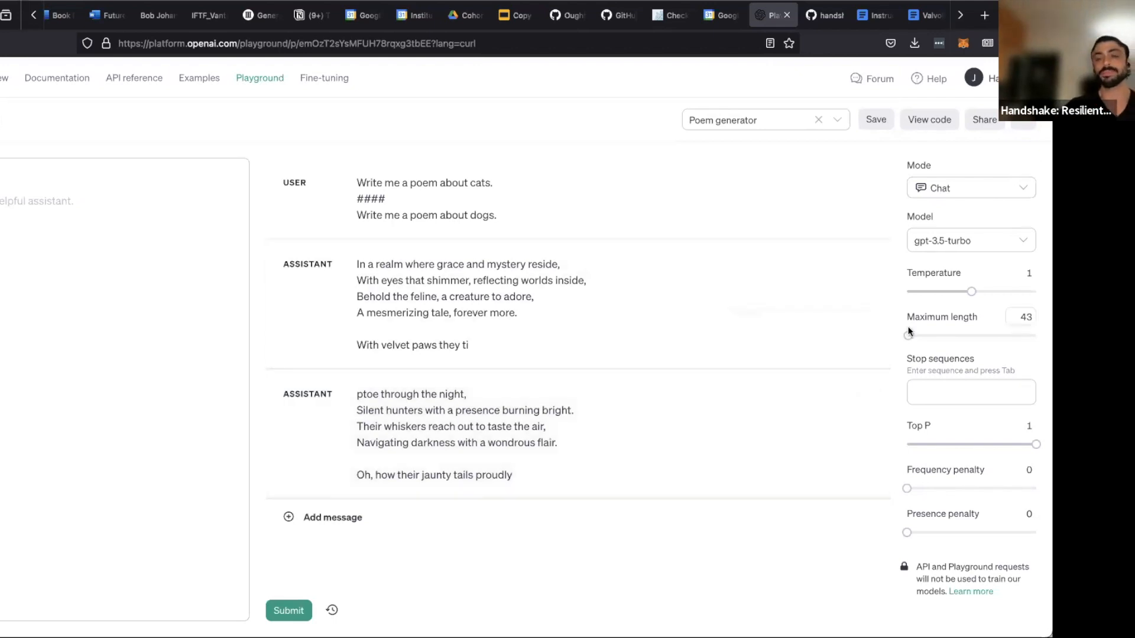
click(963, 187)
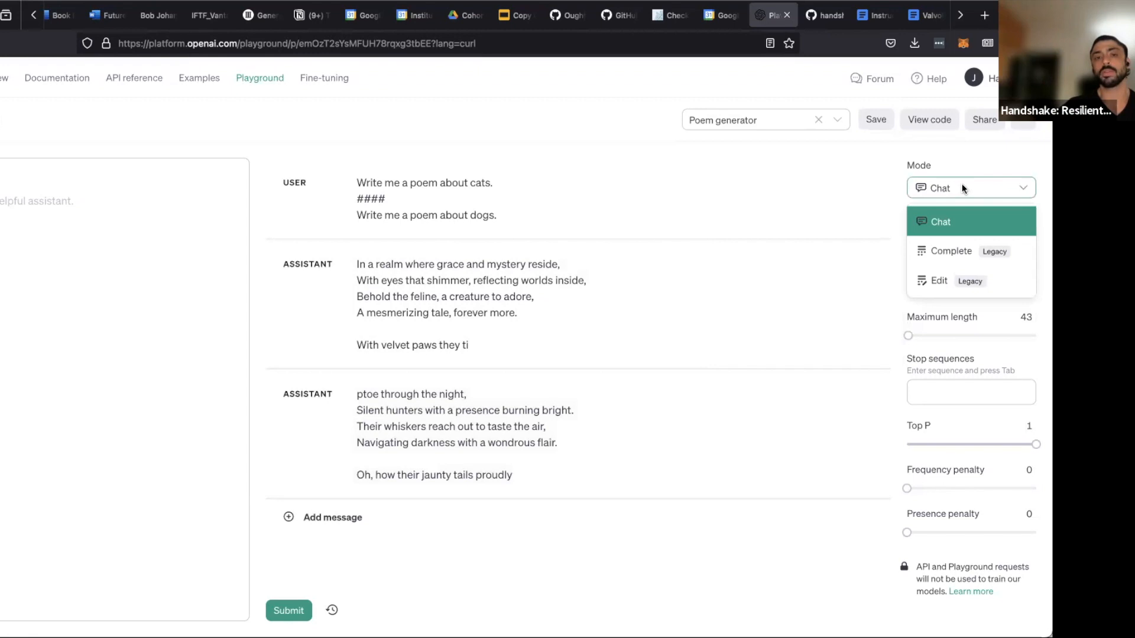
click(968, 264)
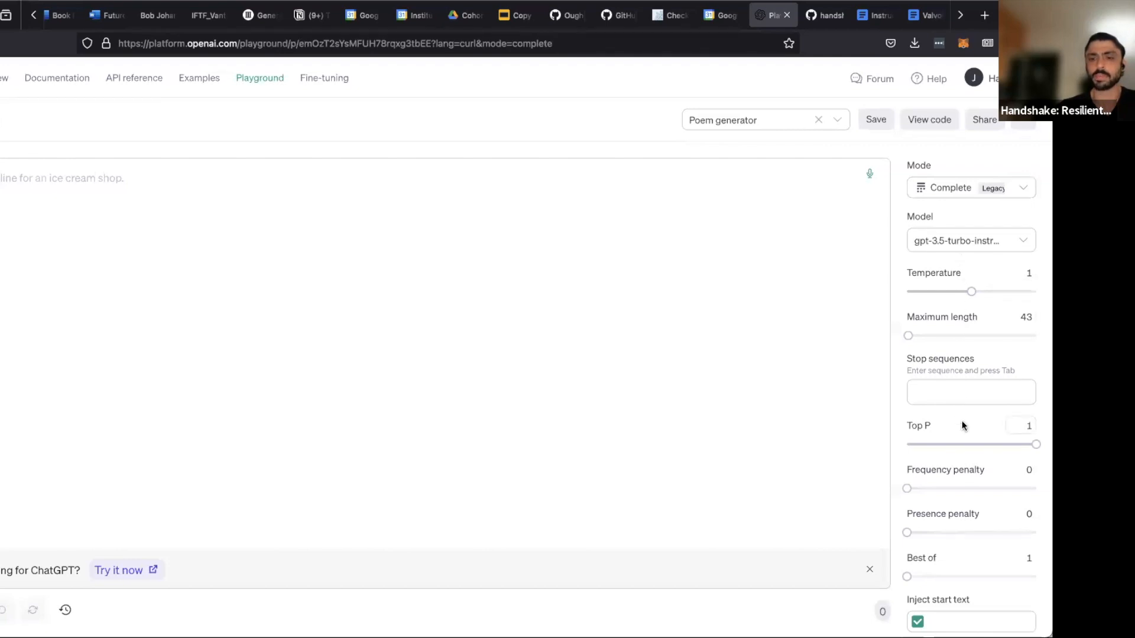
scroll(962, 552, down, 3)
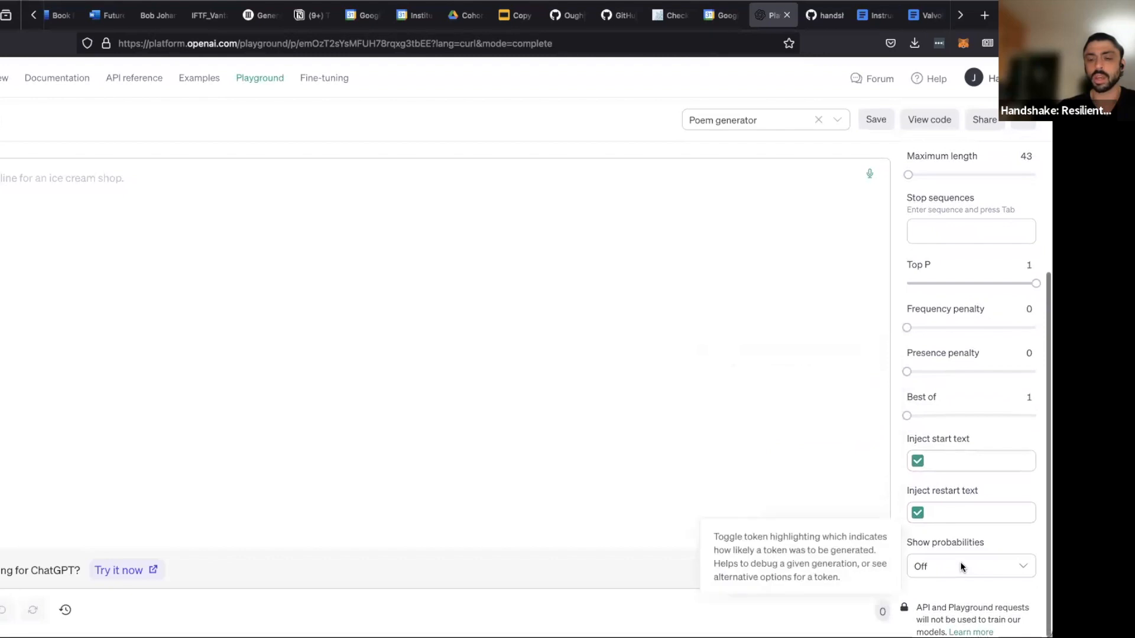
scroll(960, 562, up, 3)
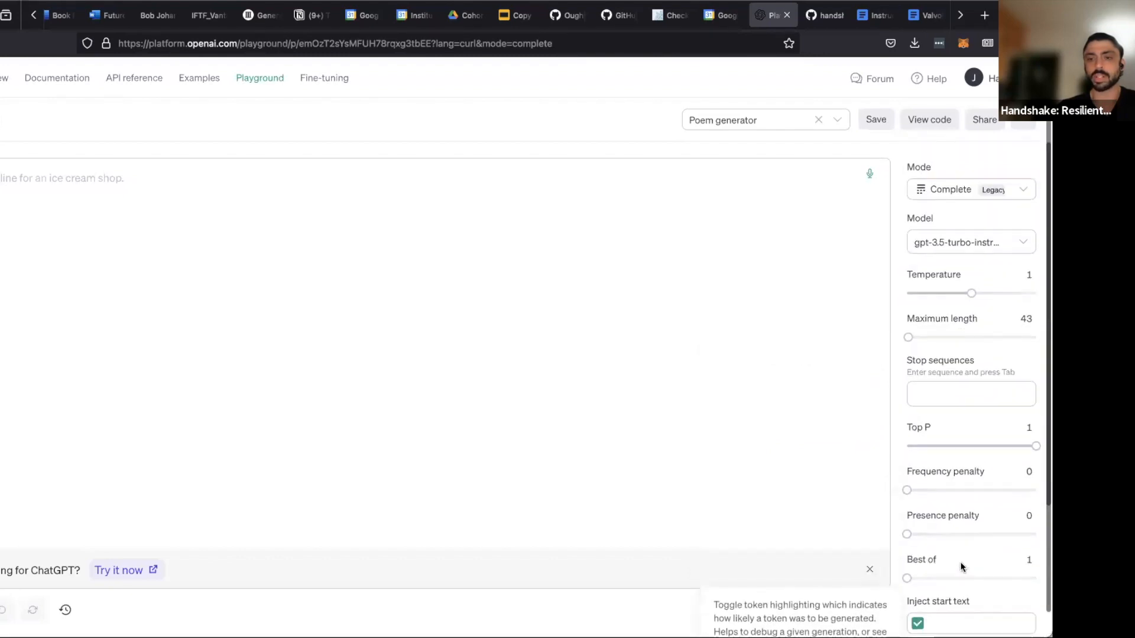
Choose the text-davinci-003 model and generate a completion for a prompt asking for a poem about cats.
click(960, 239)
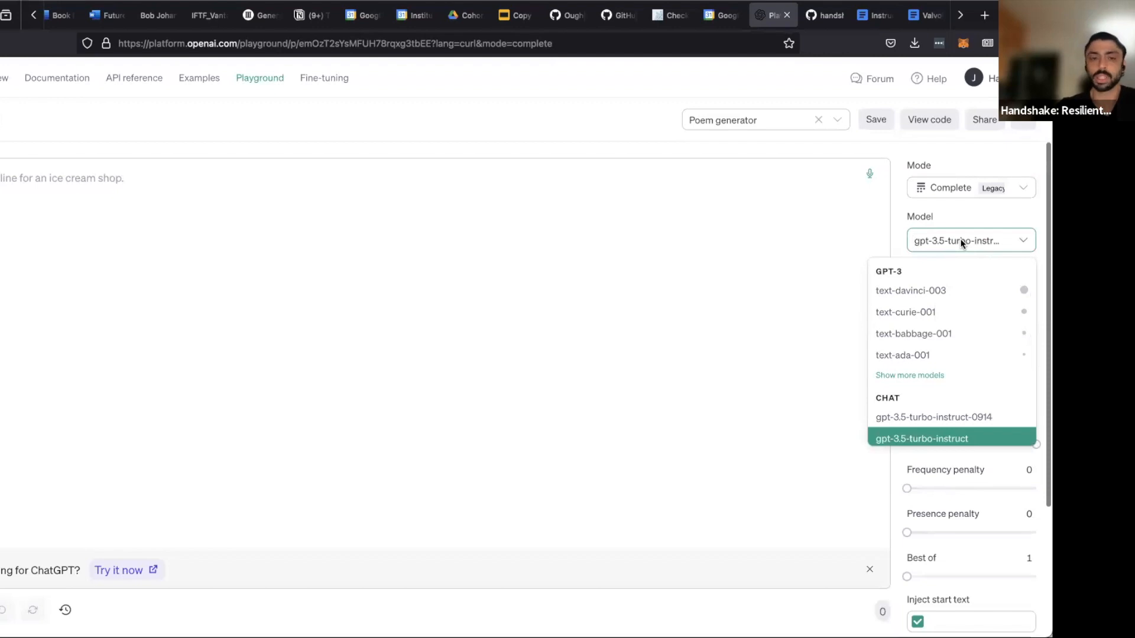
mouse_move(953, 298)
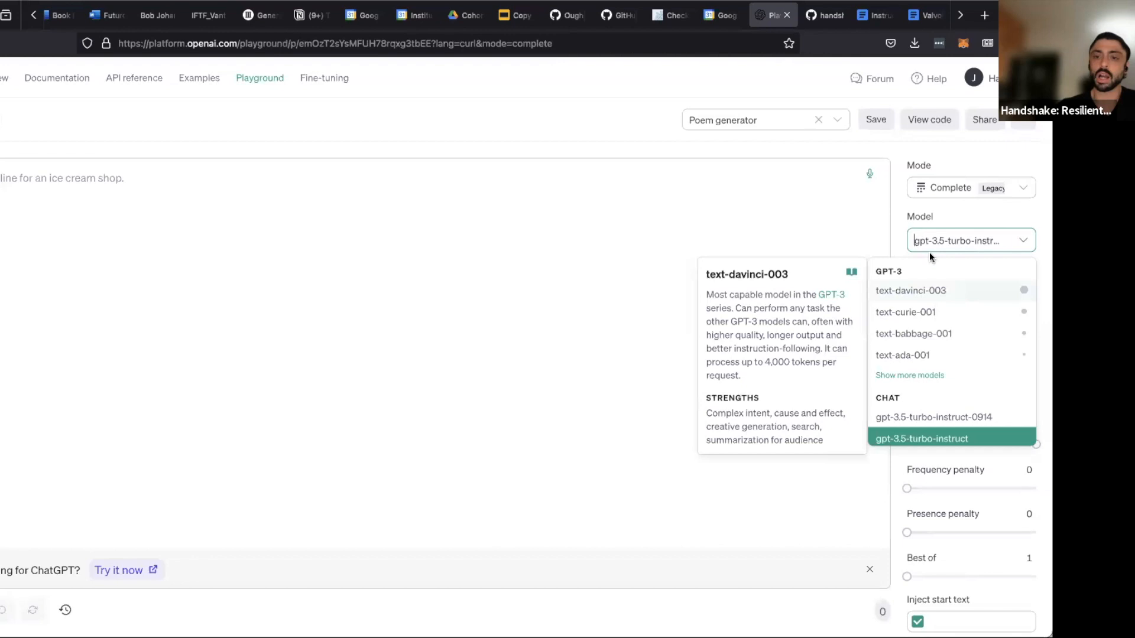
click(925, 291)
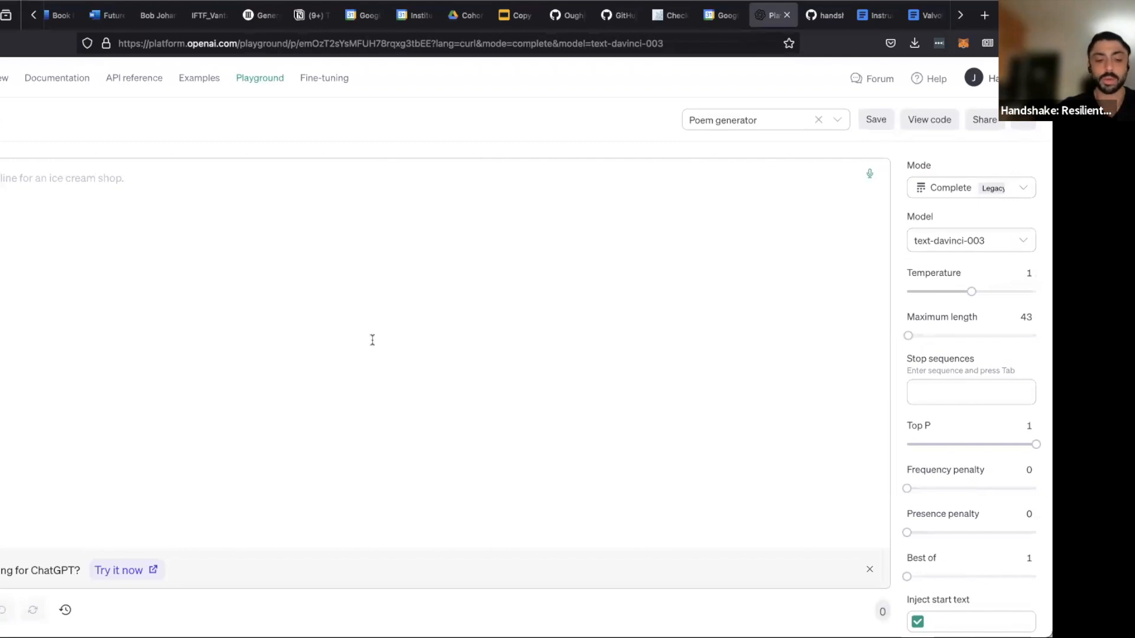
text(W)
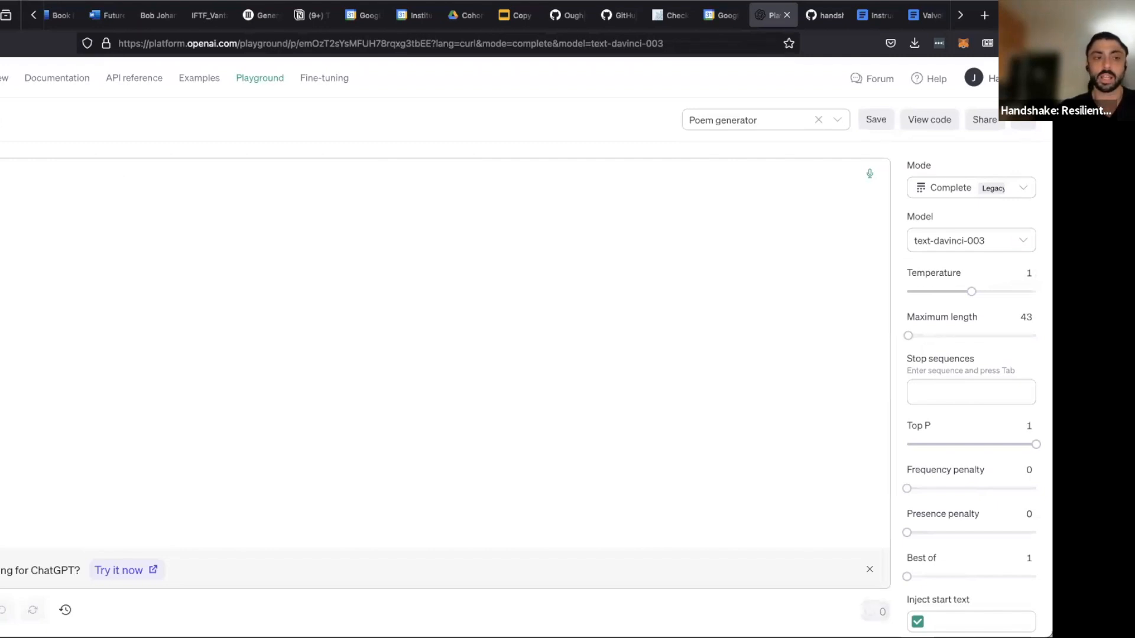
text( poem about cats.)
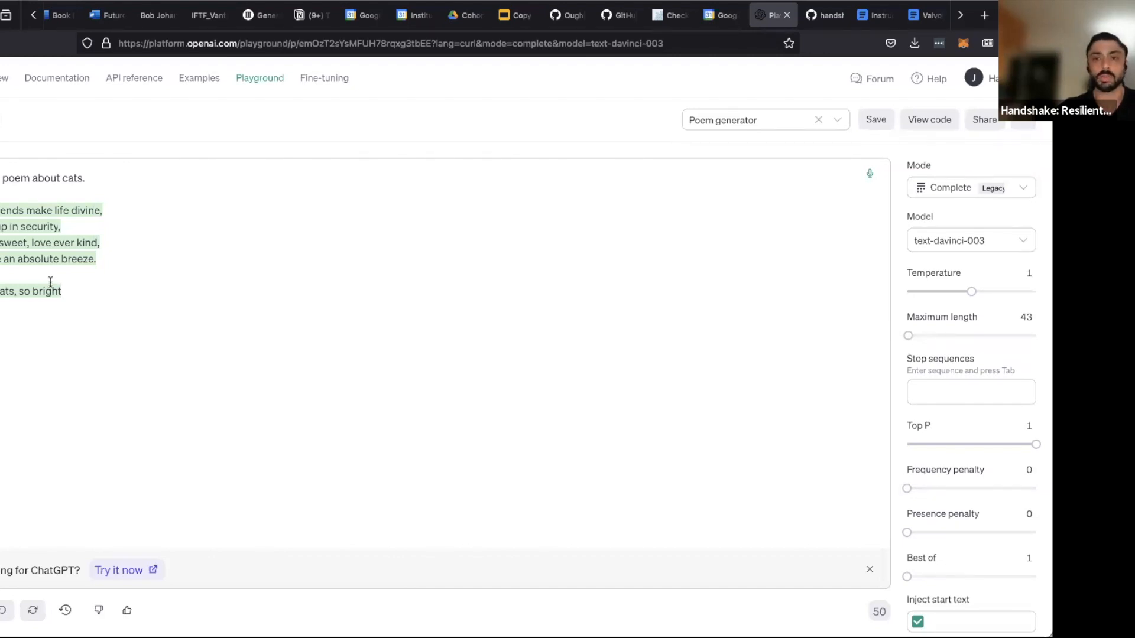
Compare the Chat mode's separate messages with the single-text completion, returning to Complete mode.
click(967, 192)
click(954, 226)
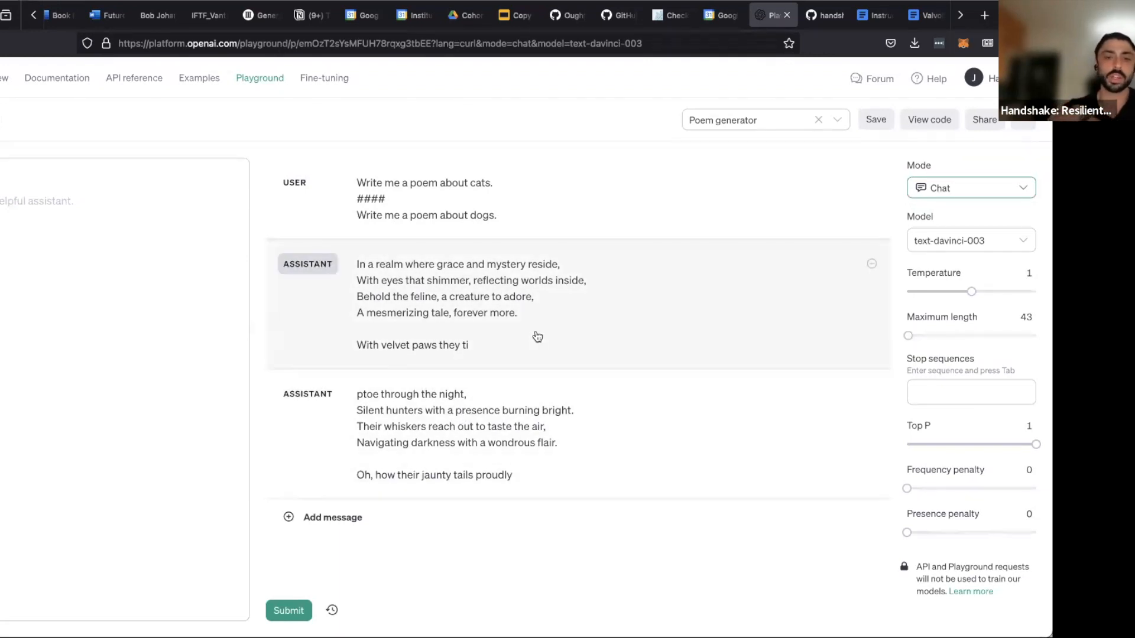
click(978, 193)
click(970, 254)
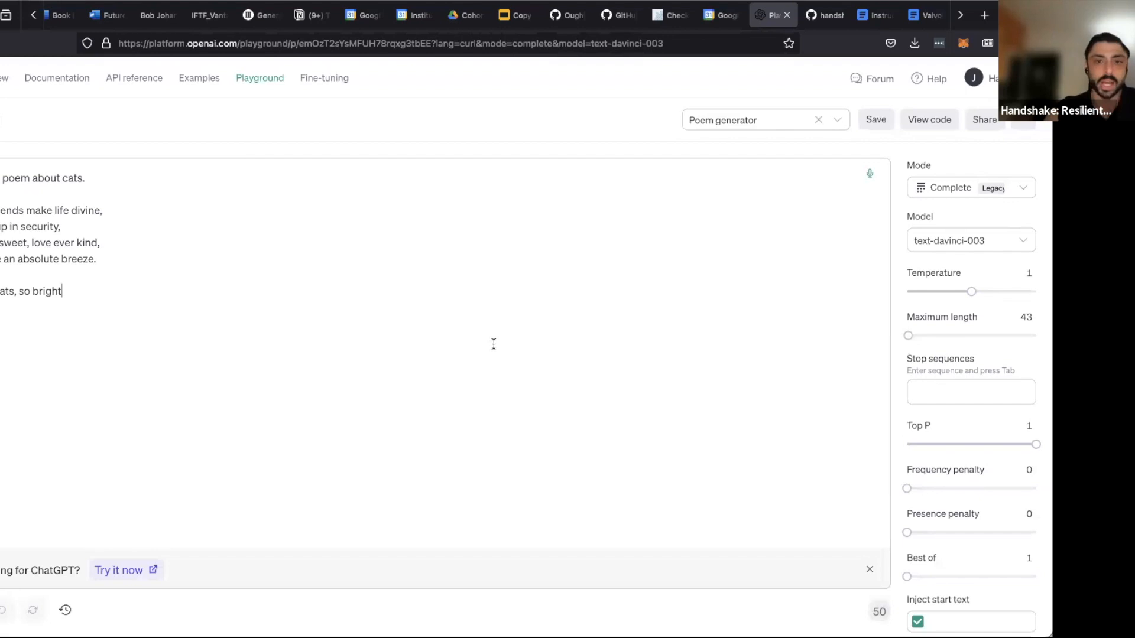
mouse_move(912, 221)
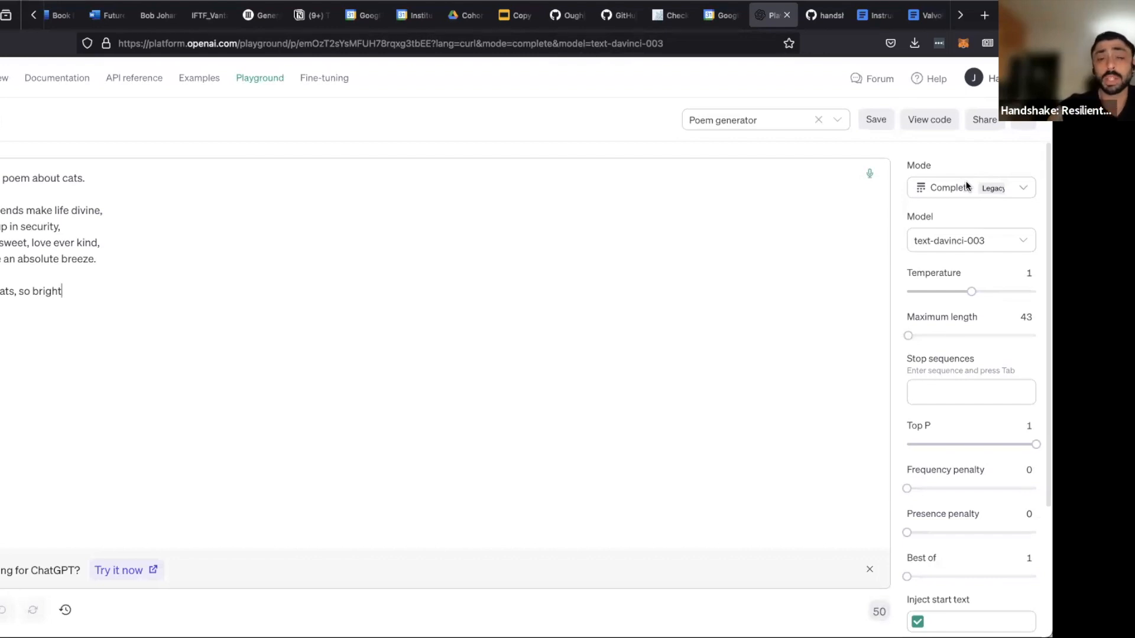
Clear the existing prompt and completion, and switch the model from the expanded GPT-3 list to the base davinci model.
click(934, 242)
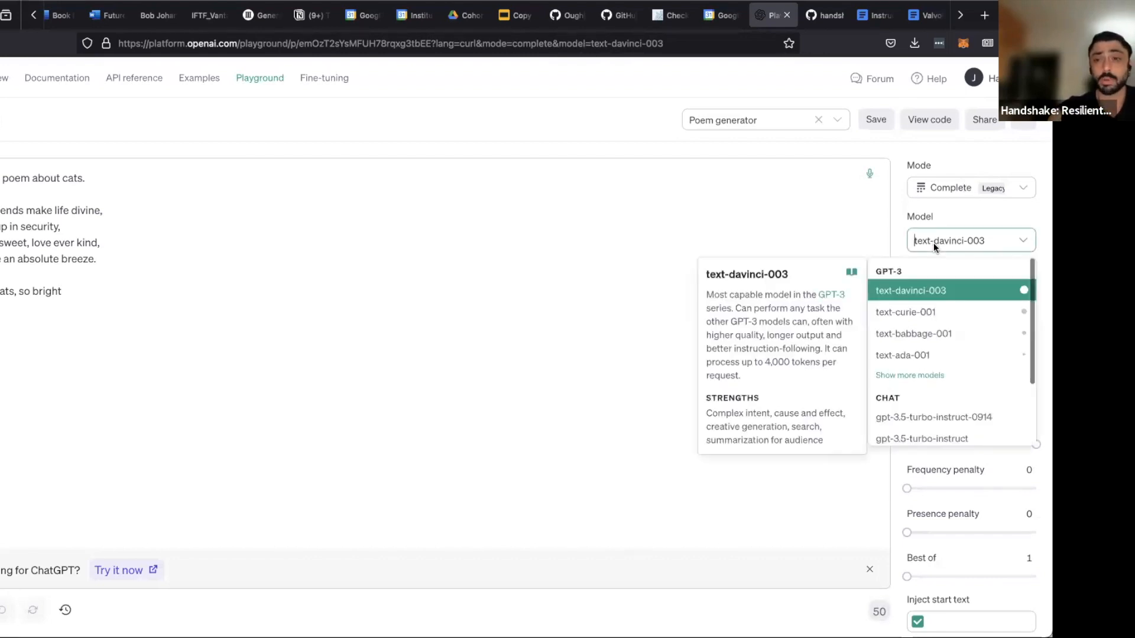
scroll(930, 410, down, 1)
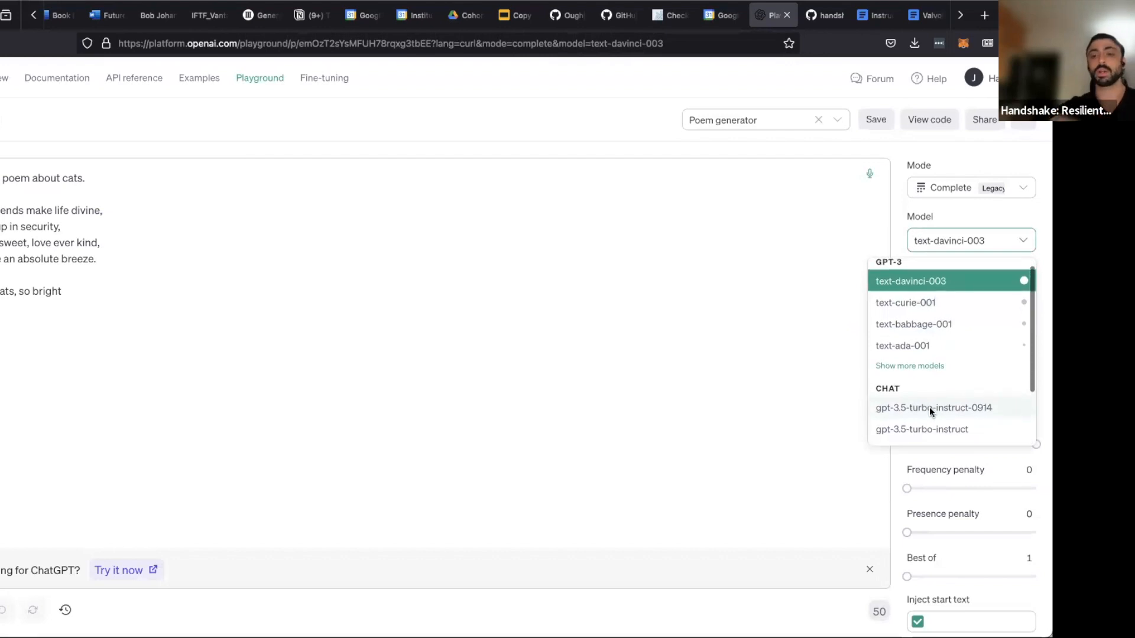
drag(240, 400, 3, 176)
key(BackSpace)
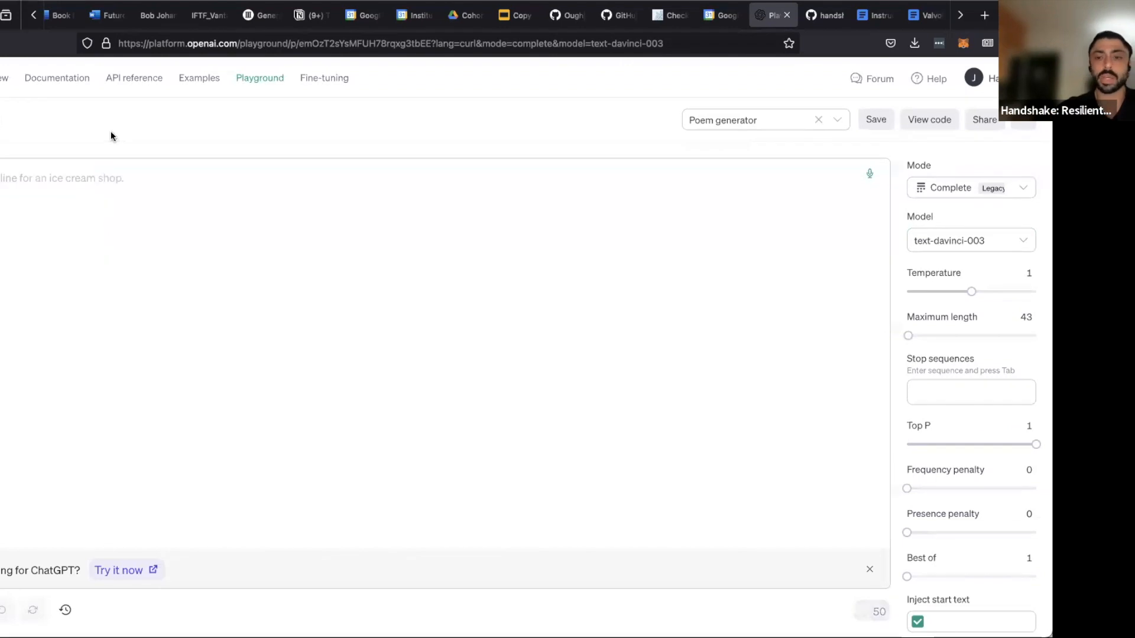
click(980, 241)
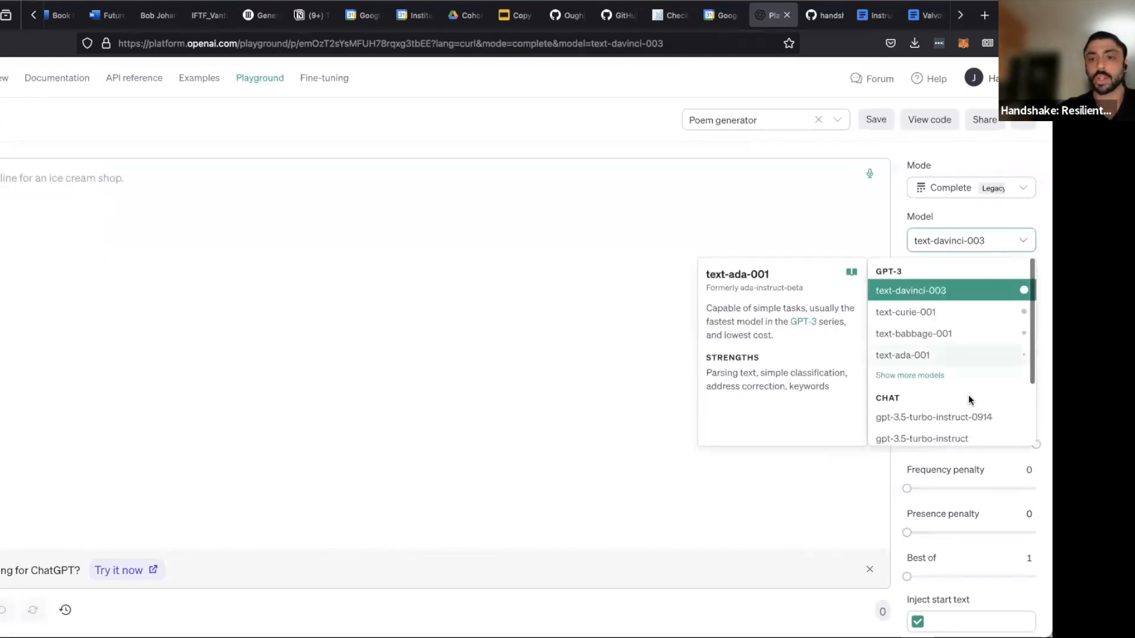
scroll(940, 377, down, 1)
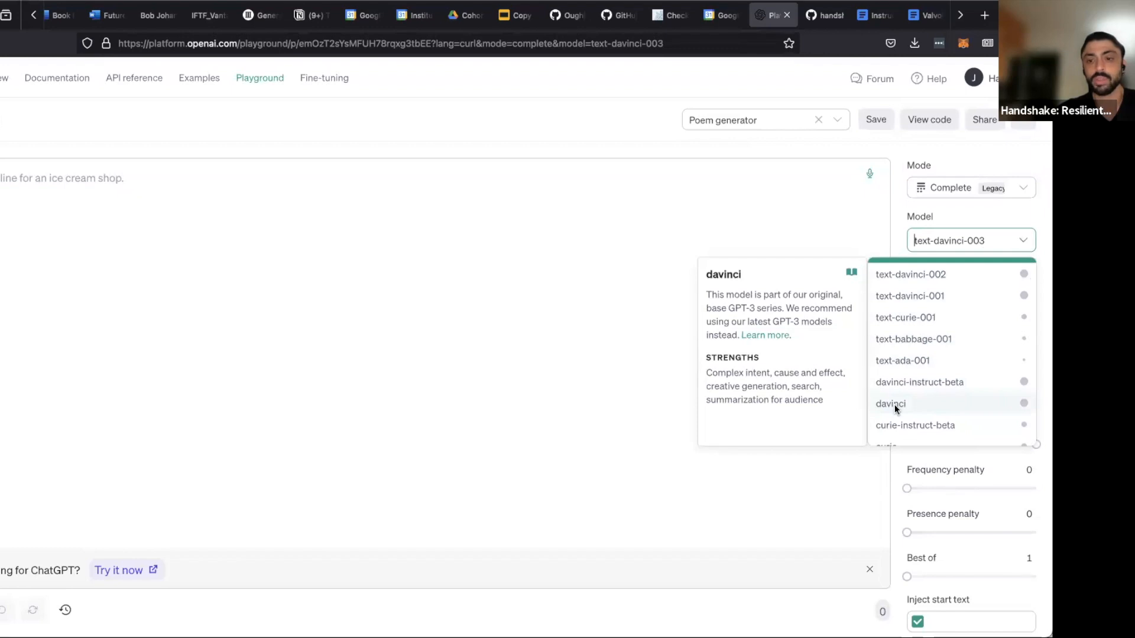
click(910, 402)
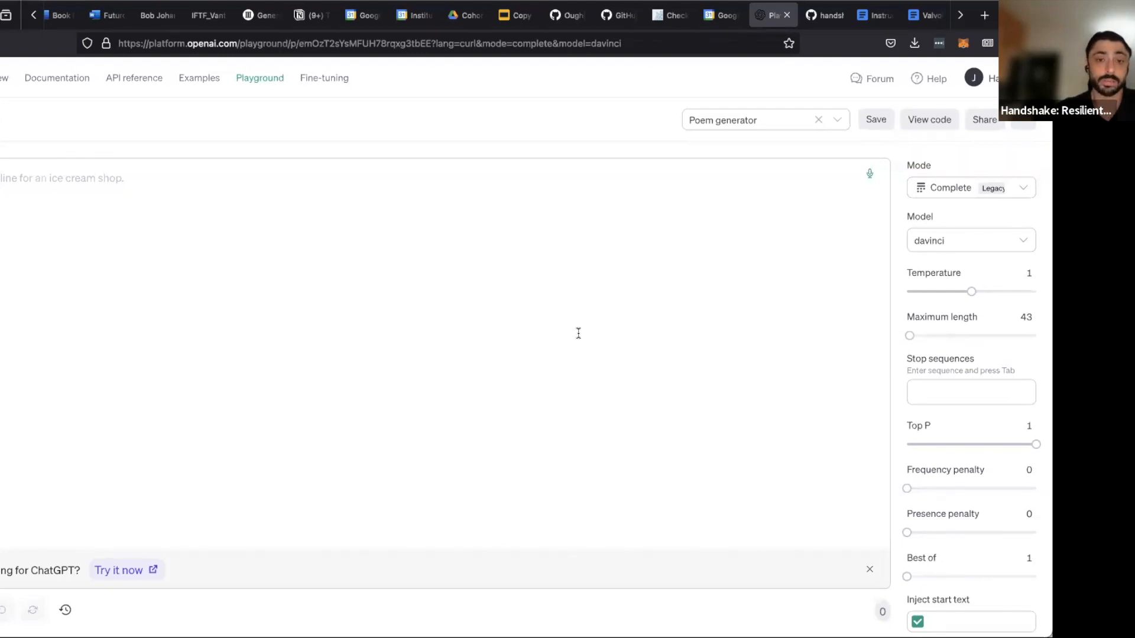
Generate a completion for a prompt asking for a poem about cats, and continue it with the maximum length set to 801.
text(We)
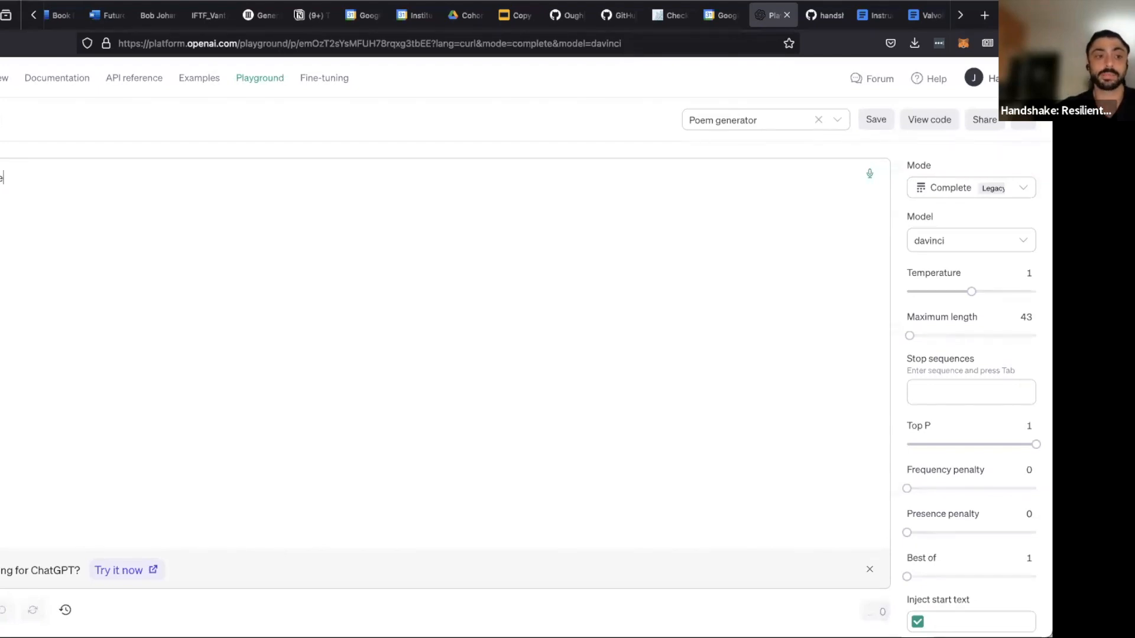
text(m about cats.)
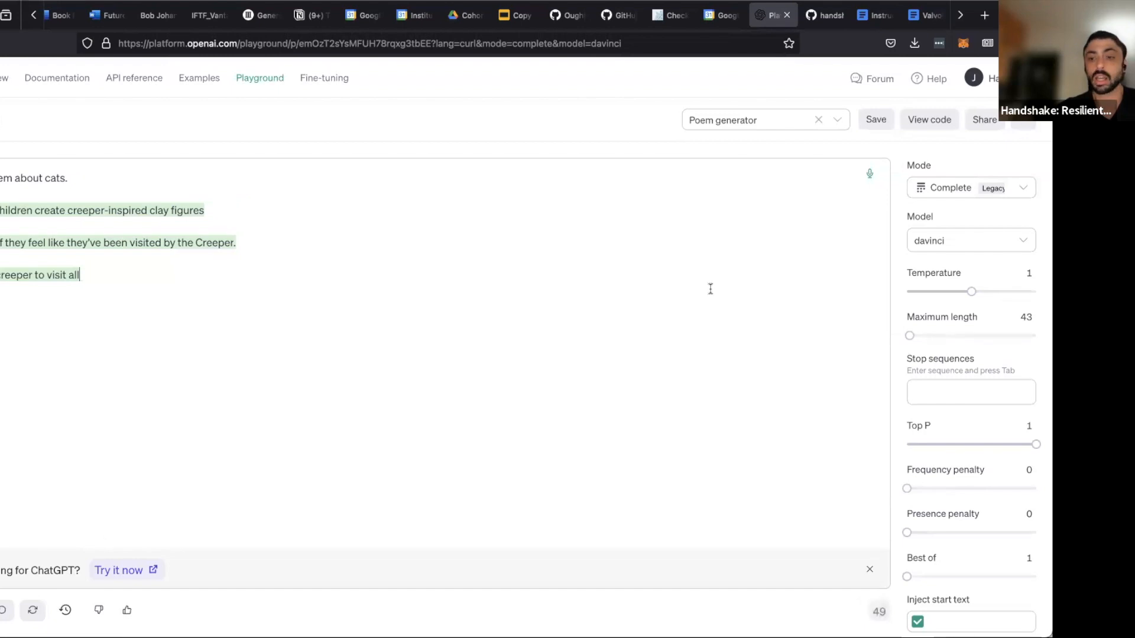
click(956, 335)
click(0, 611)
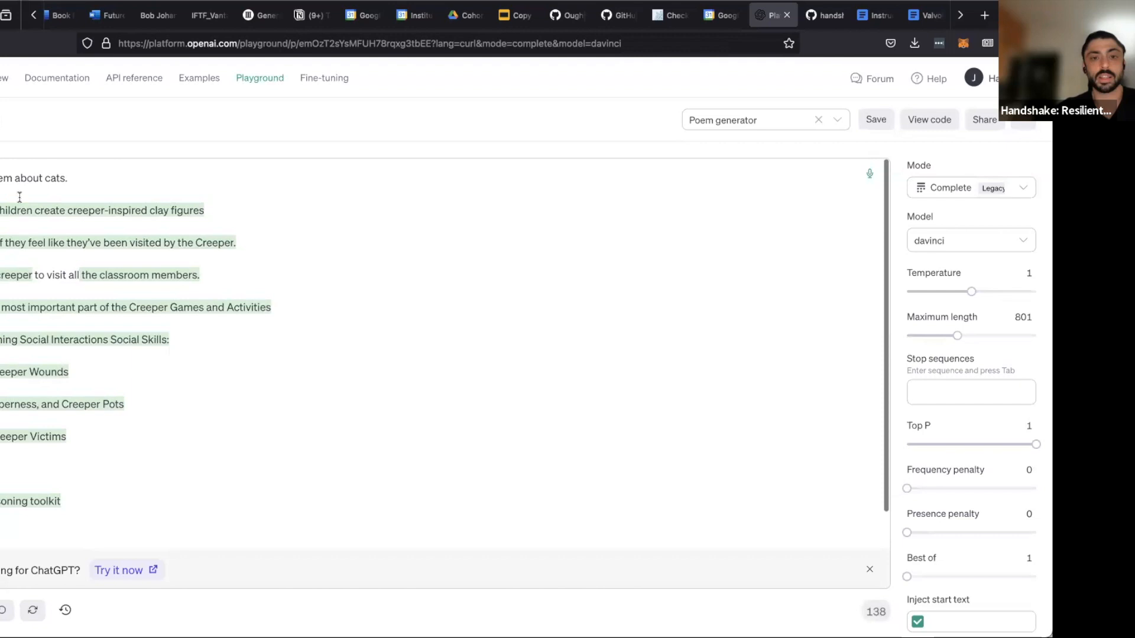
Load the saved preset neruda, discarding the unsaved changes to the current prompt.
click(79, 185)
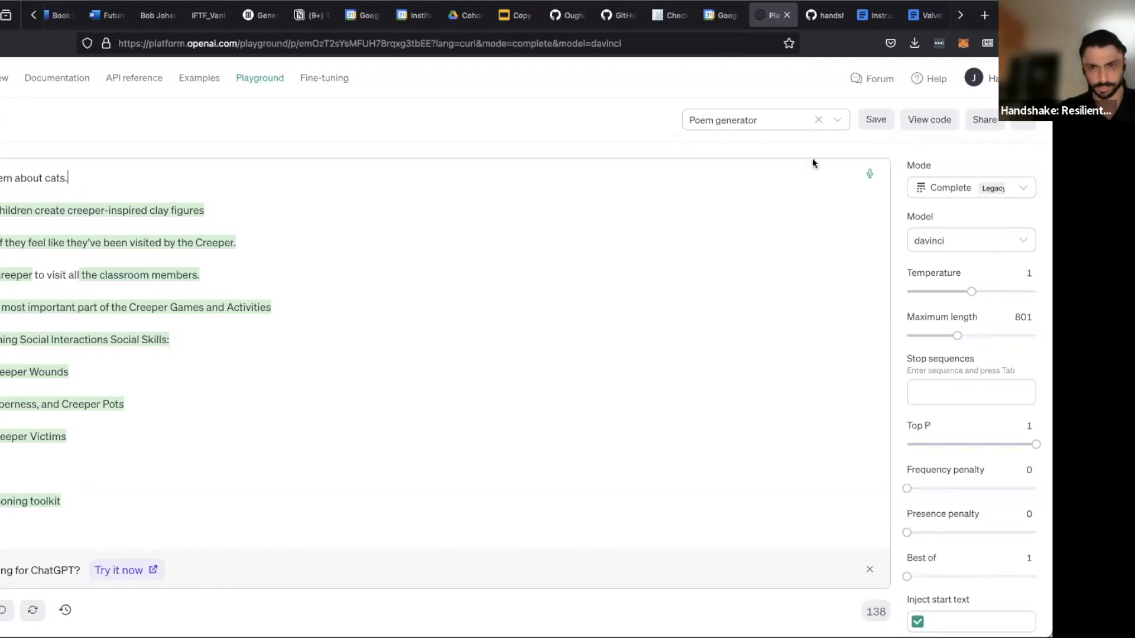
click(834, 120)
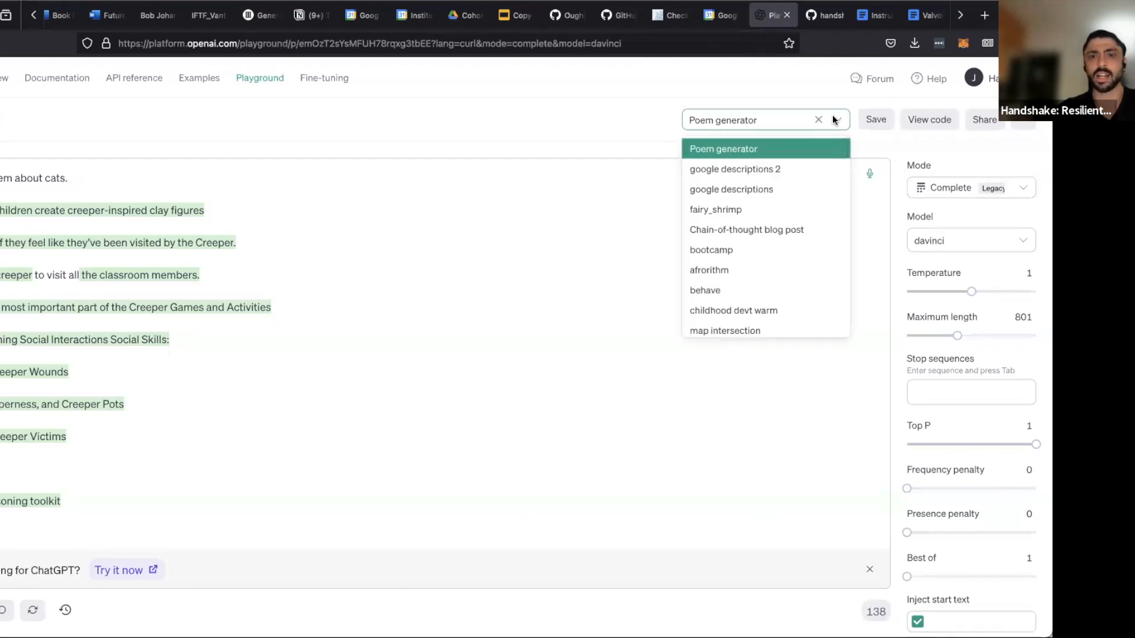
scroll(769, 281, down, 10)
scroll(768, 281, down, 10)
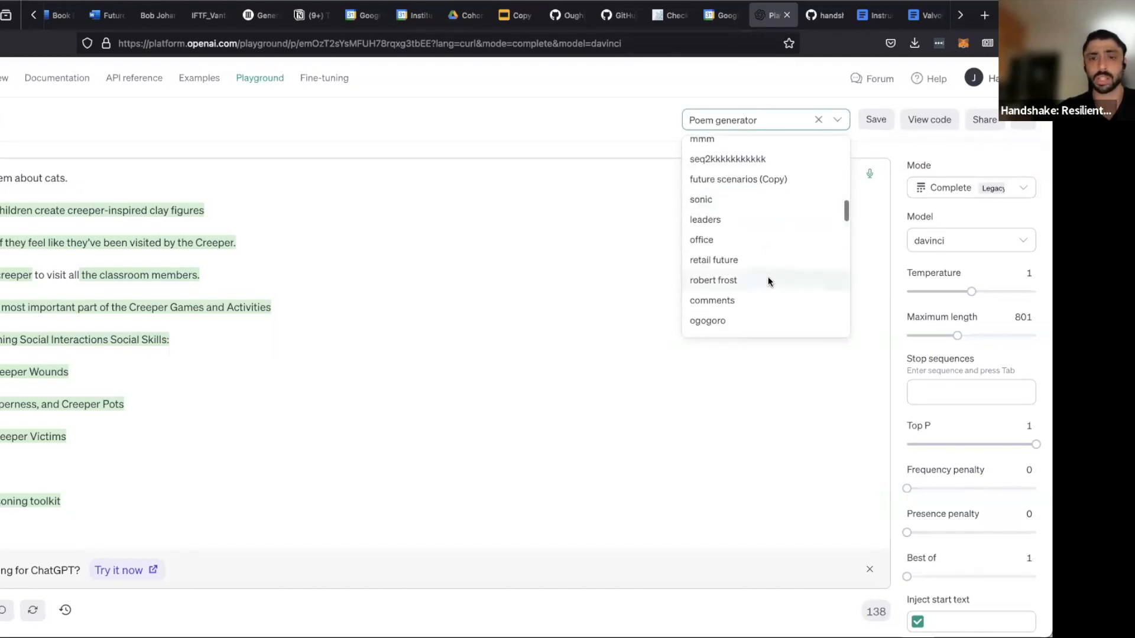
scroll(769, 281, down, 3)
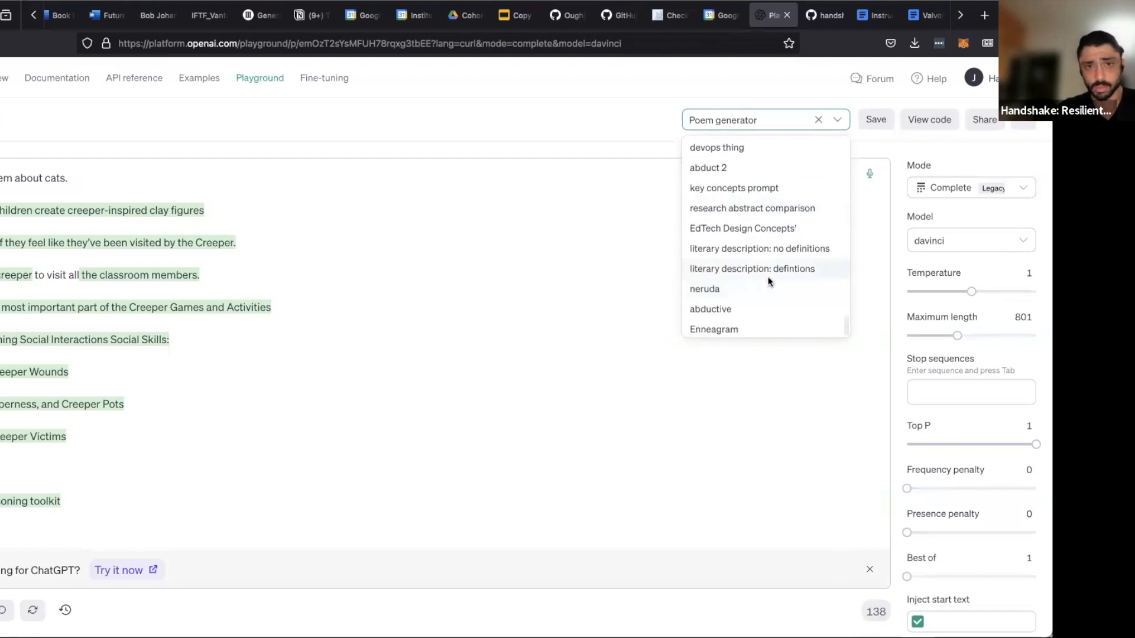
scroll(768, 281, down, 1)
click(768, 283)
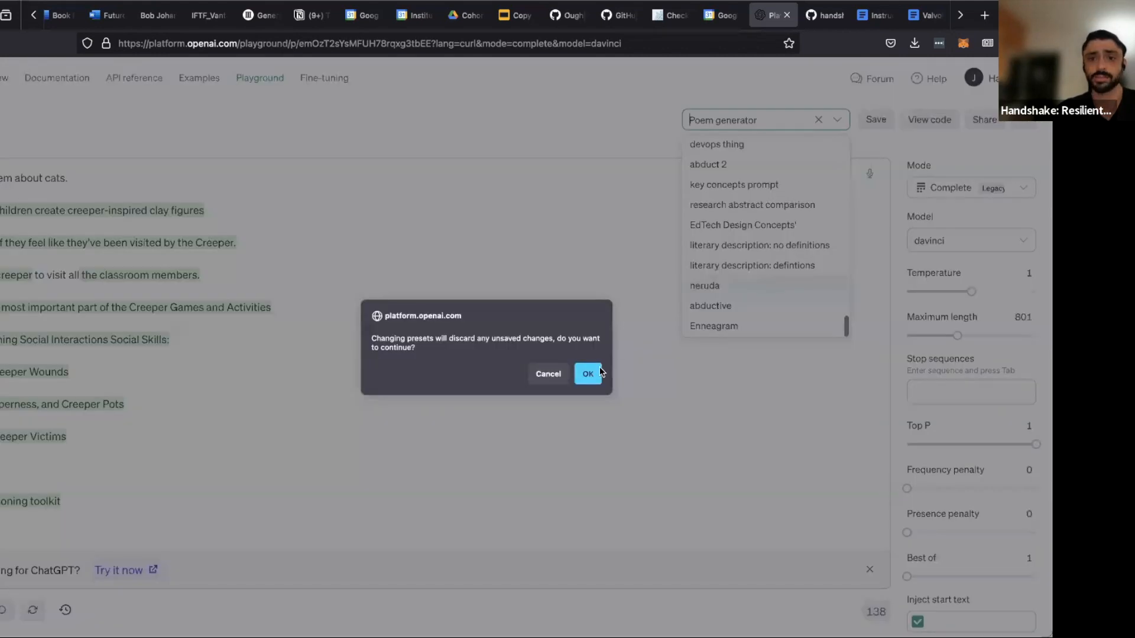
click(591, 373)
Read through the preset's example poems, remove the last poem from the prompt, and generate a new one in its place.
scroll(291, 325, up, 15)
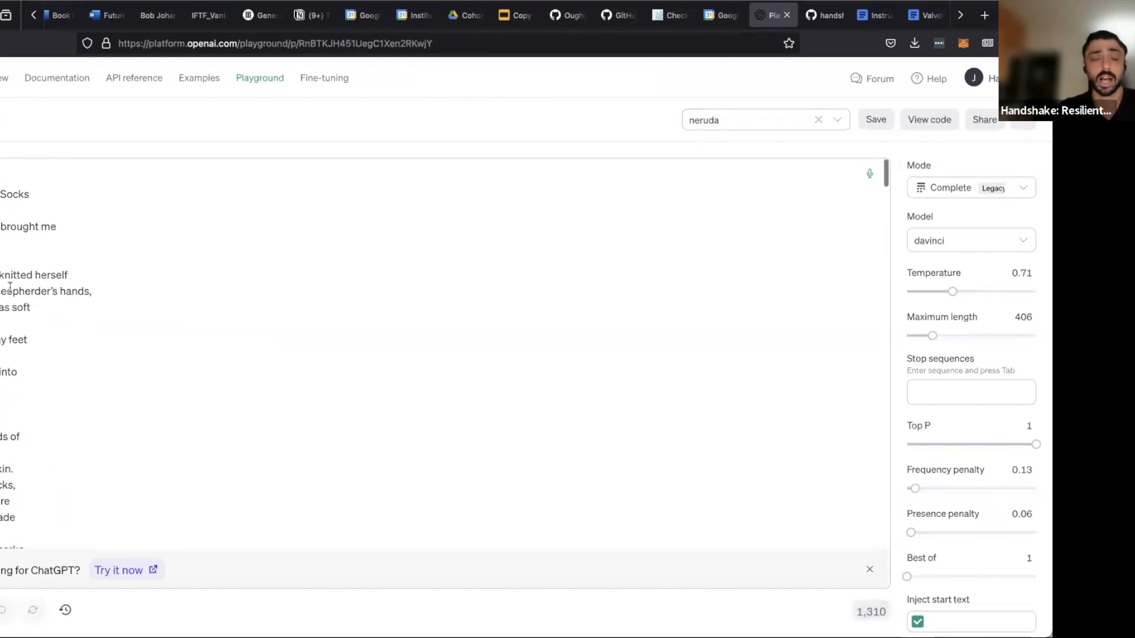
scroll(10, 290, down, 15)
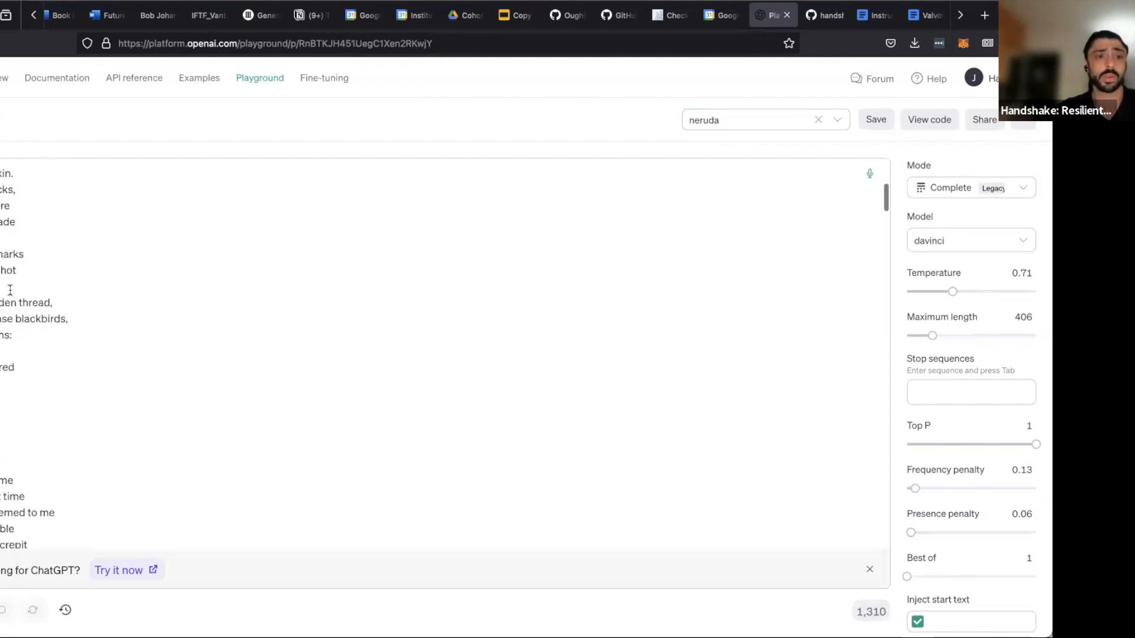
scroll(10, 291, down, 15)
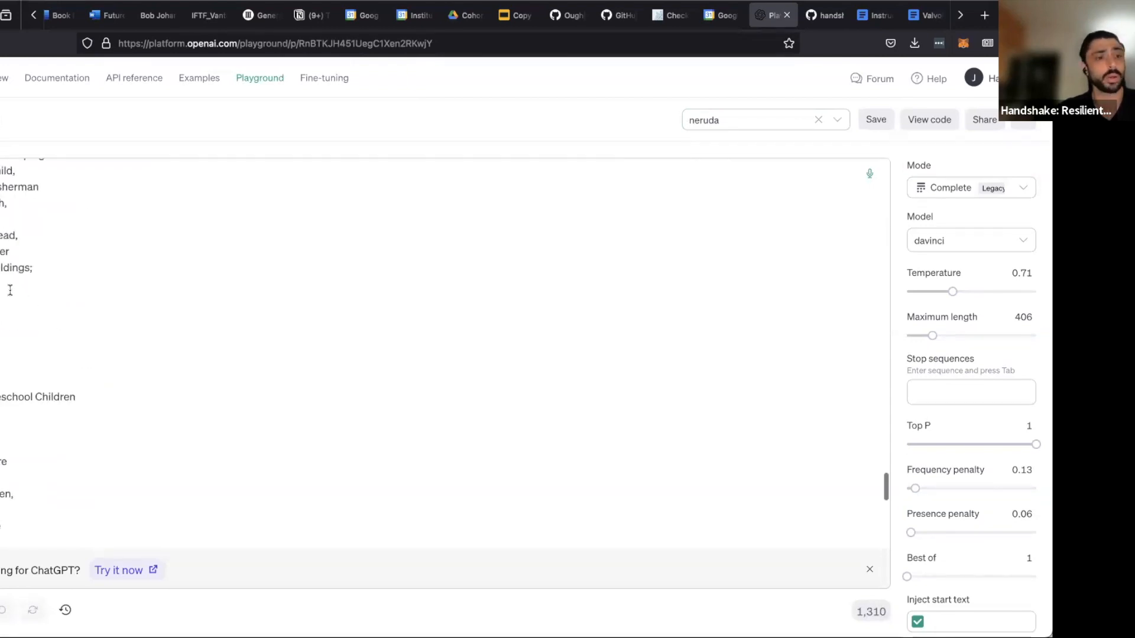
scroll(10, 290, up, 8)
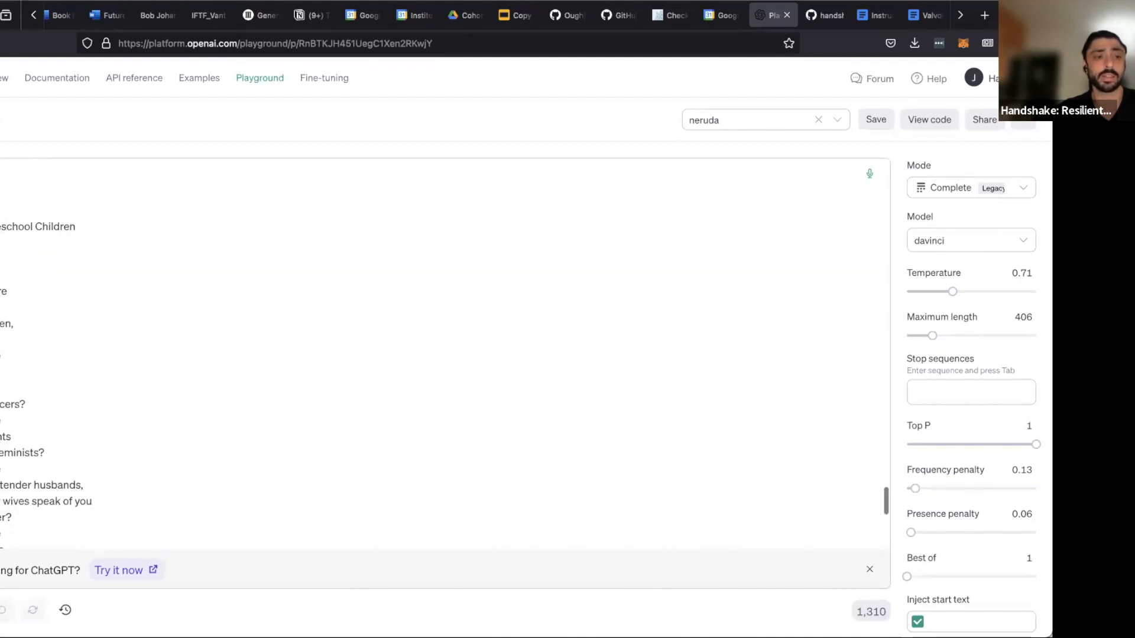
drag(0, 226, 13, 612)
key(BackSpace)
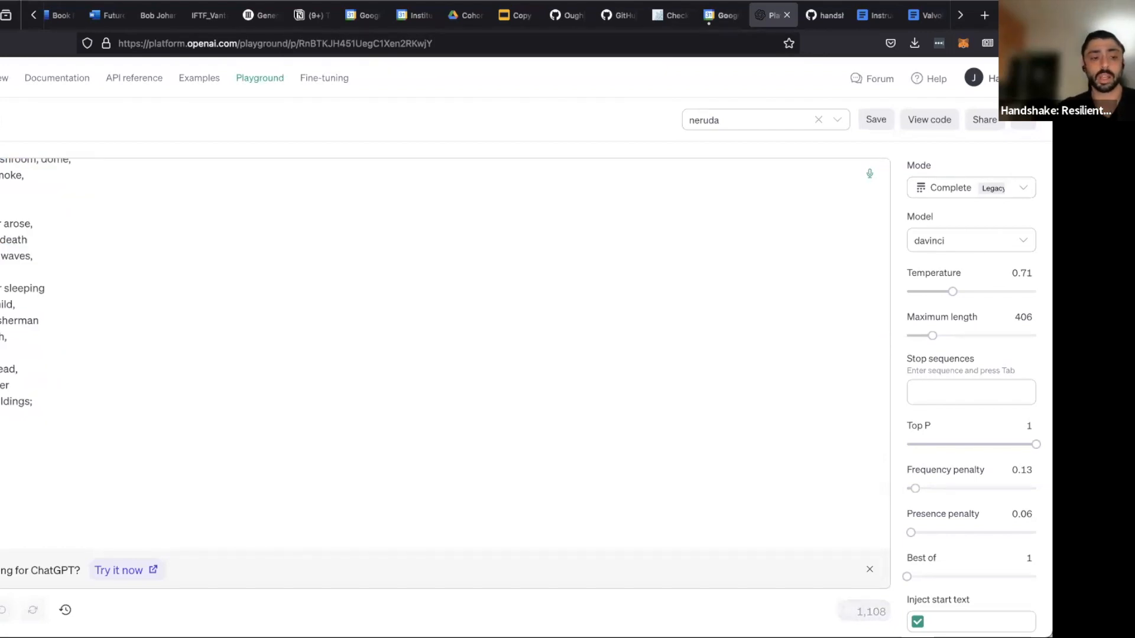
key(Return)
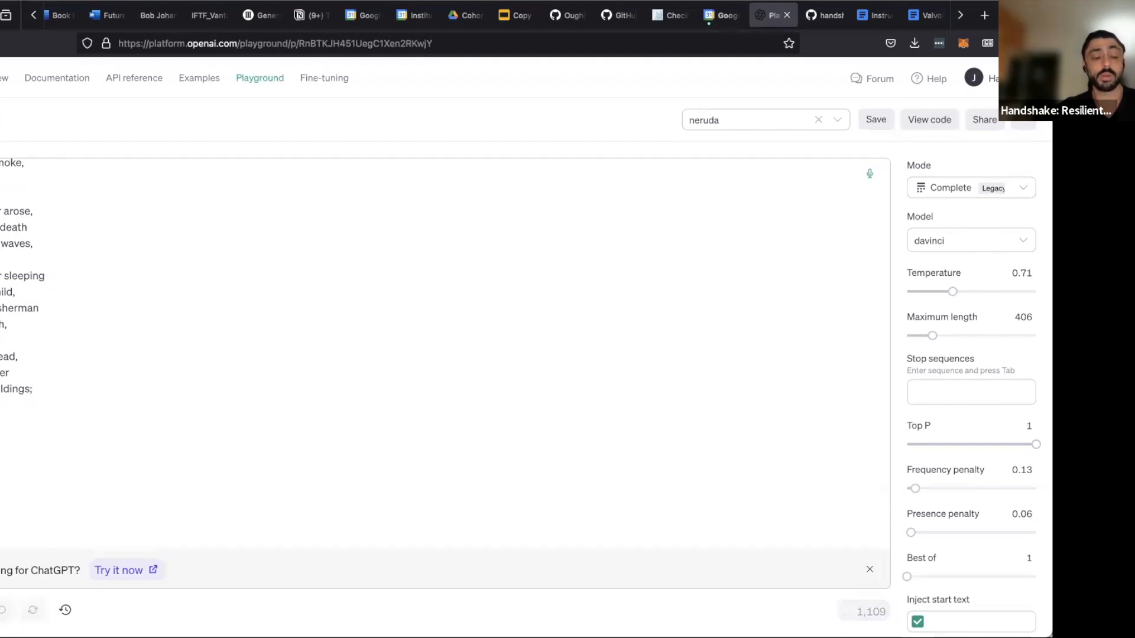
scroll(41, 445, down, 1)
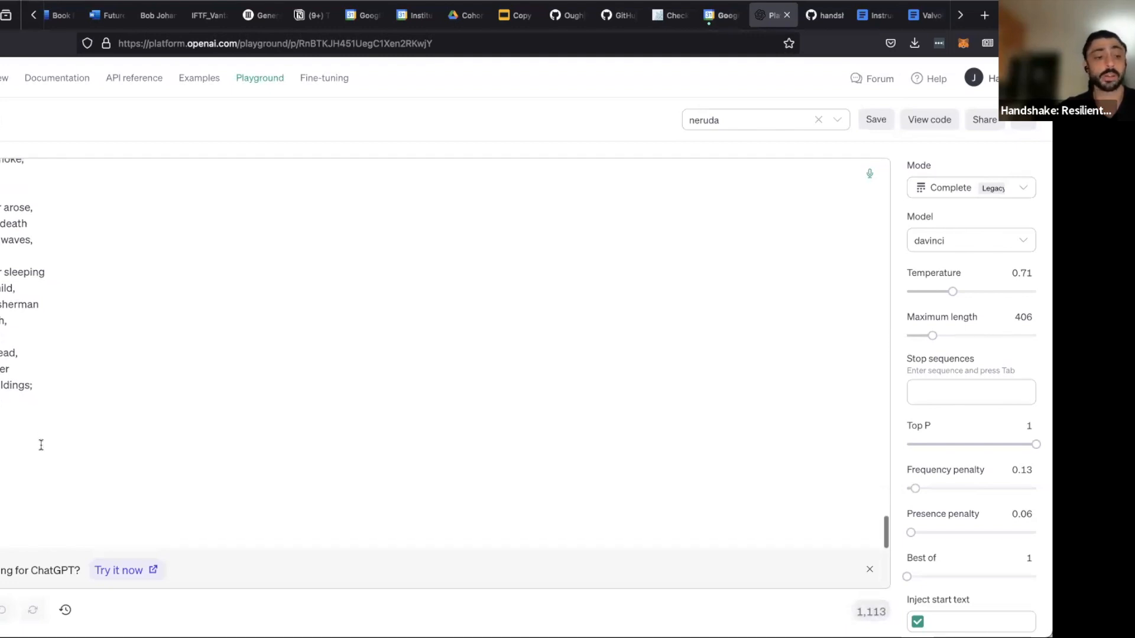
key(Return)
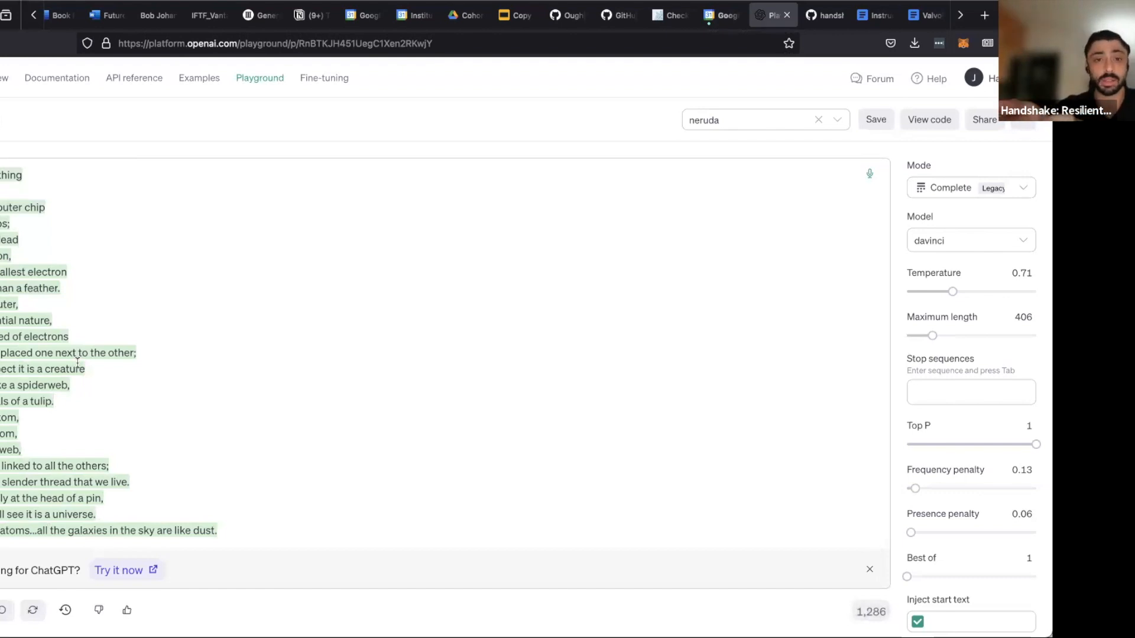
Review the generated poem against the examples above it, and check the available modes without changing the current one.
scroll(78, 362, up, 4)
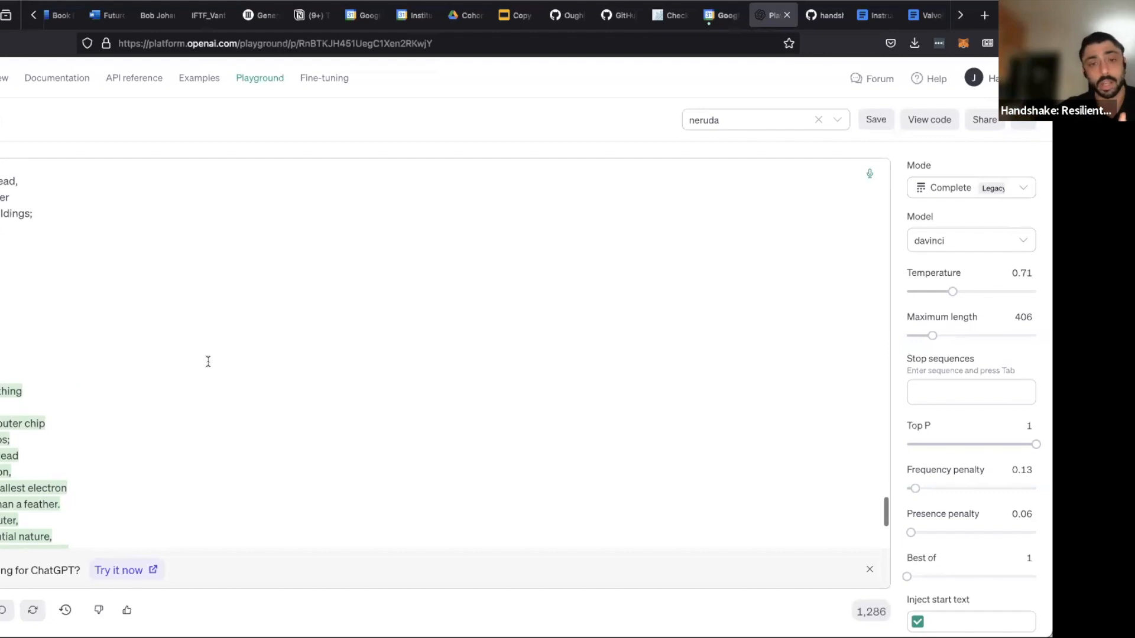
scroll(208, 361, down, 1)
scroll(208, 362, down, 2)
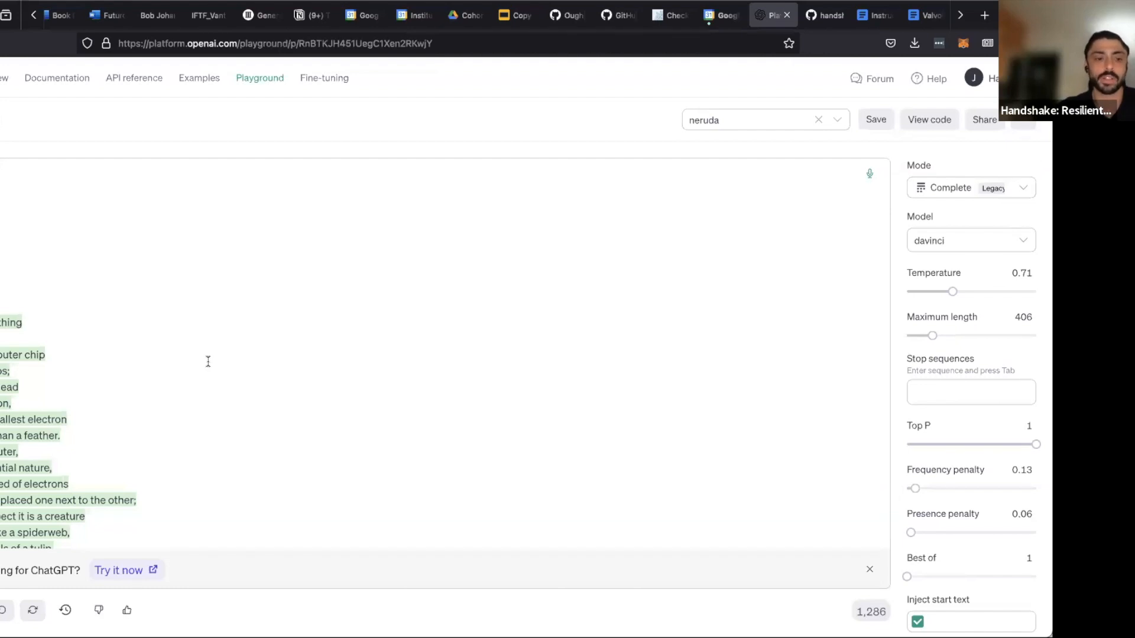
scroll(209, 362, down, 3)
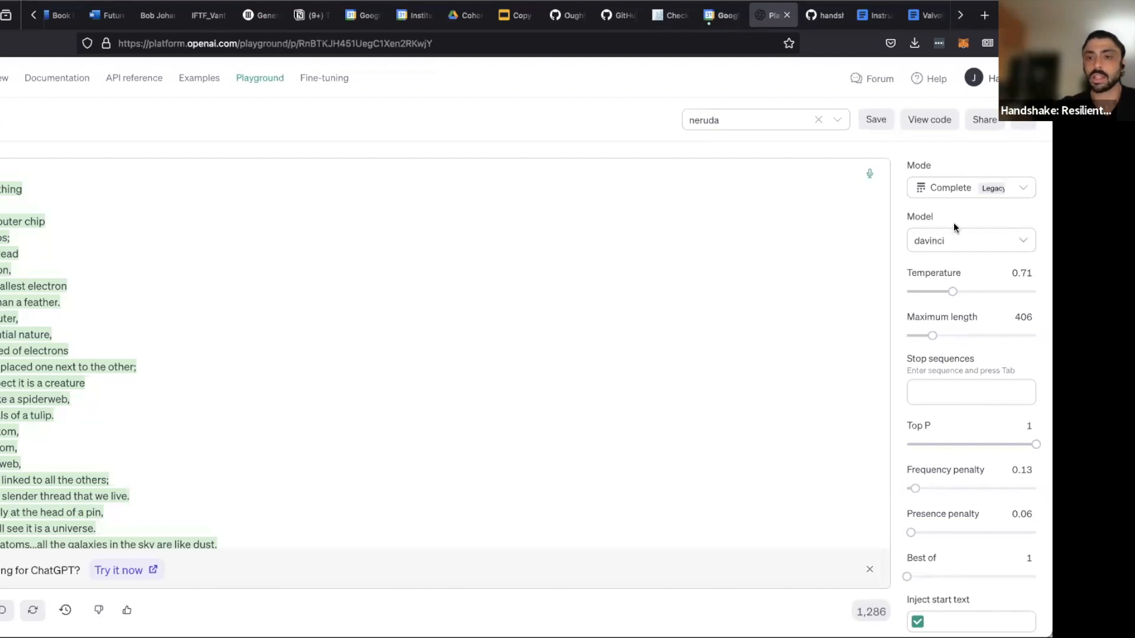
click(956, 195)
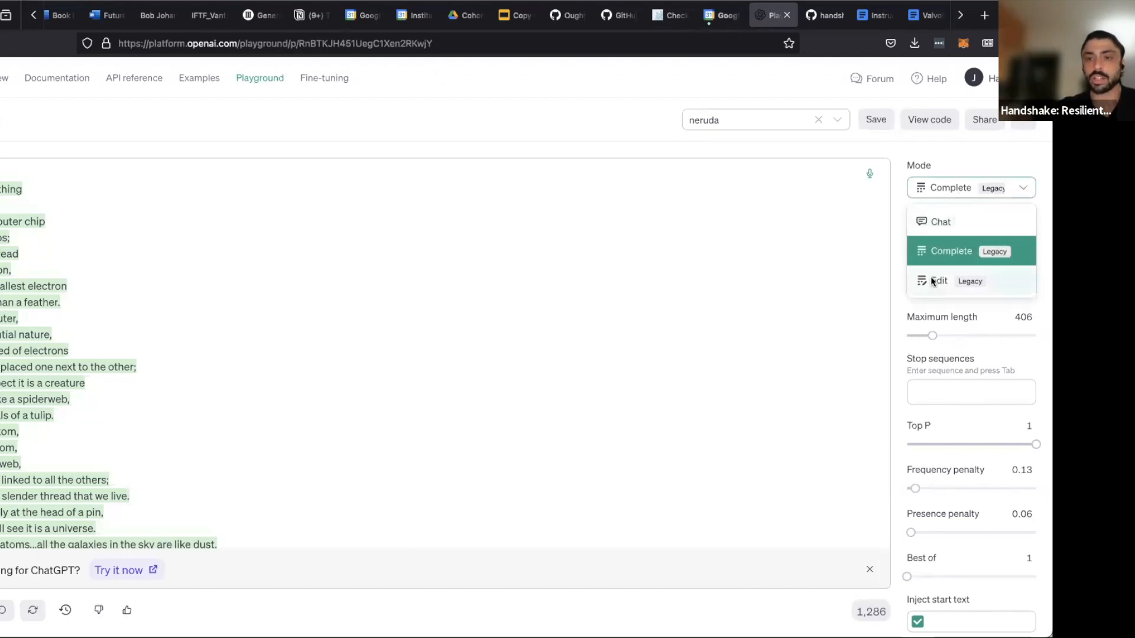
click(836, 277)
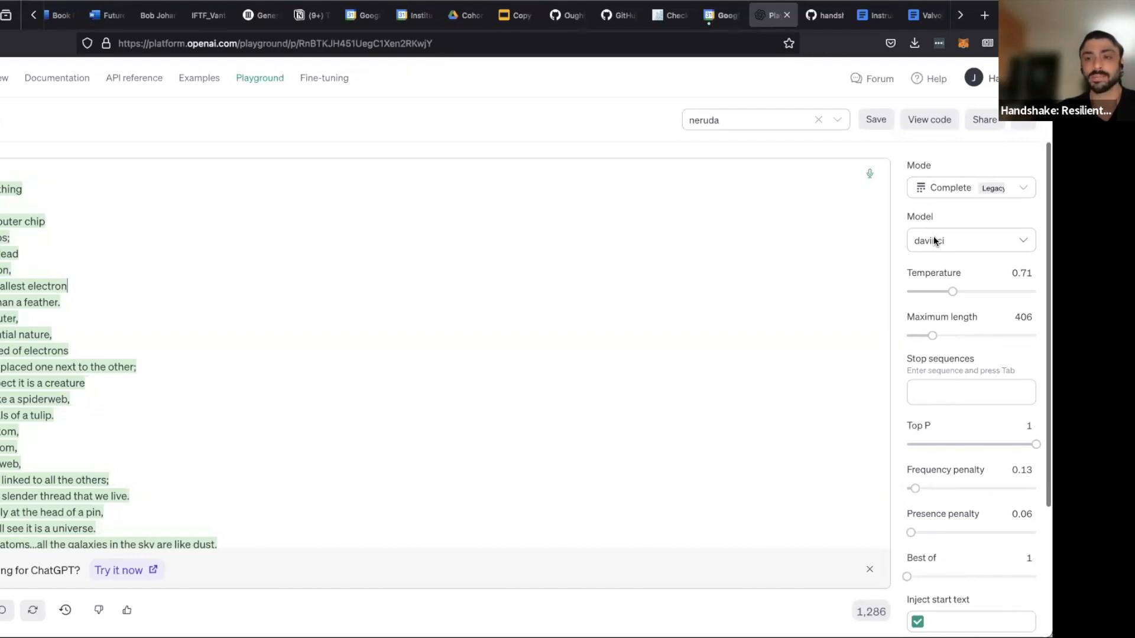
Leave the Playground for account management, discarding unsaved changes, and view the billing overview.
click(995, 78)
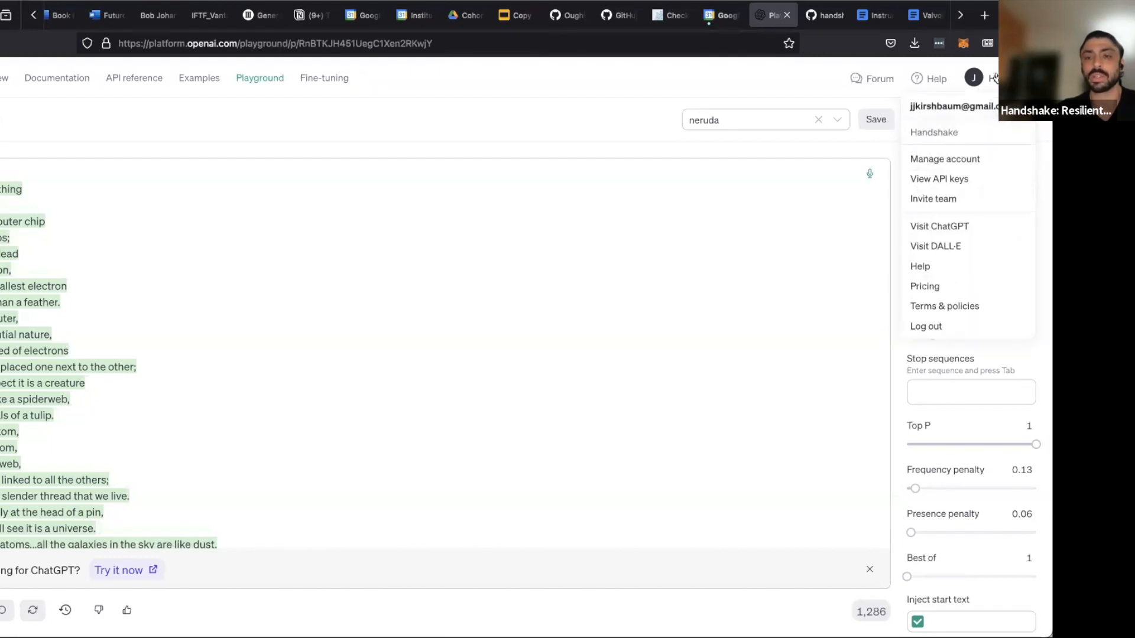
click(968, 166)
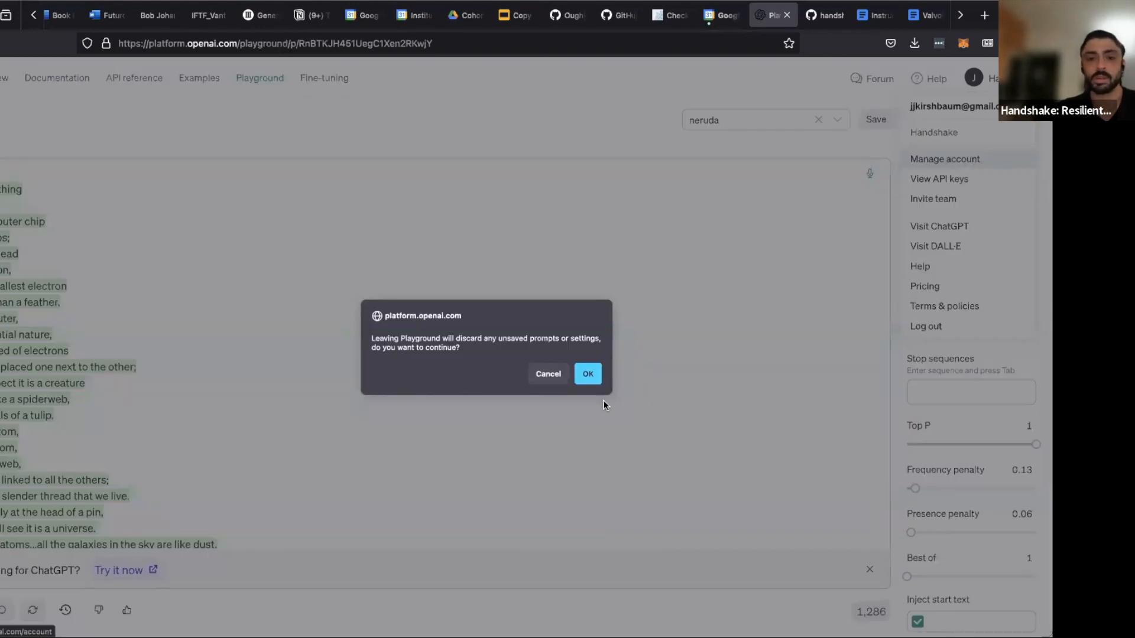
click(587, 373)
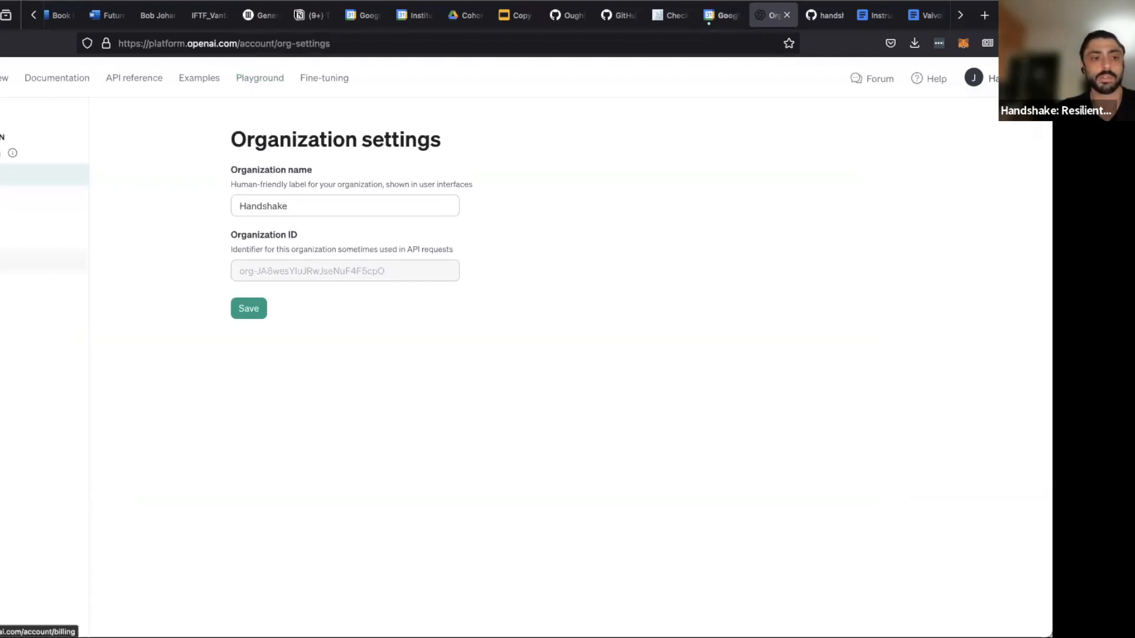
click(36, 261)
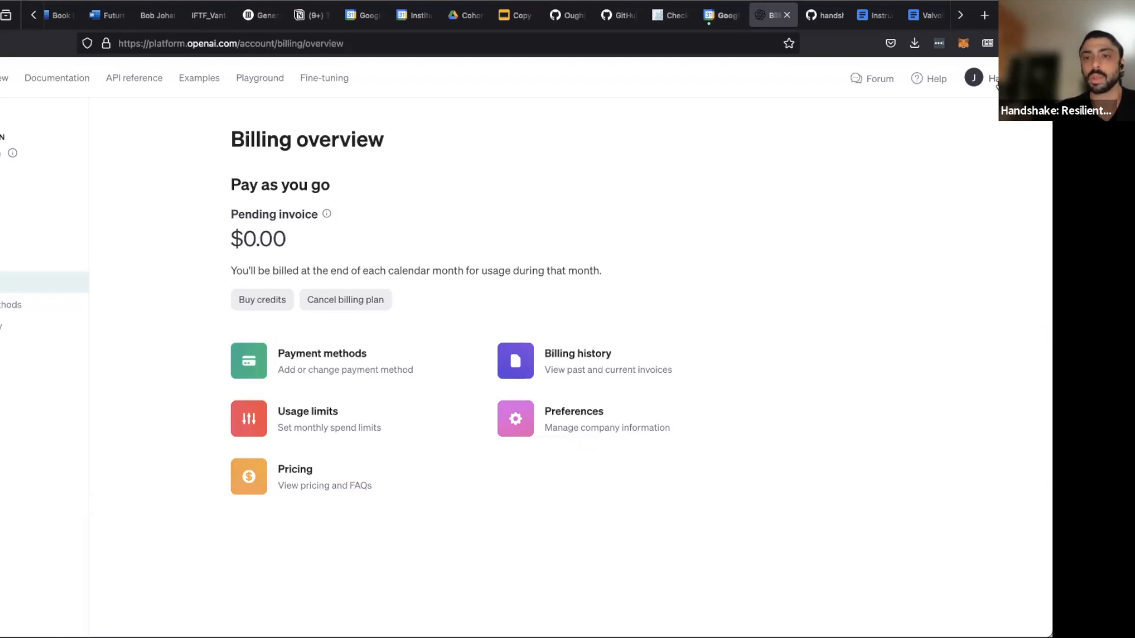
View the account's API keys and look through the list of secret keys down to the default organization setting.
click(997, 82)
click(955, 179)
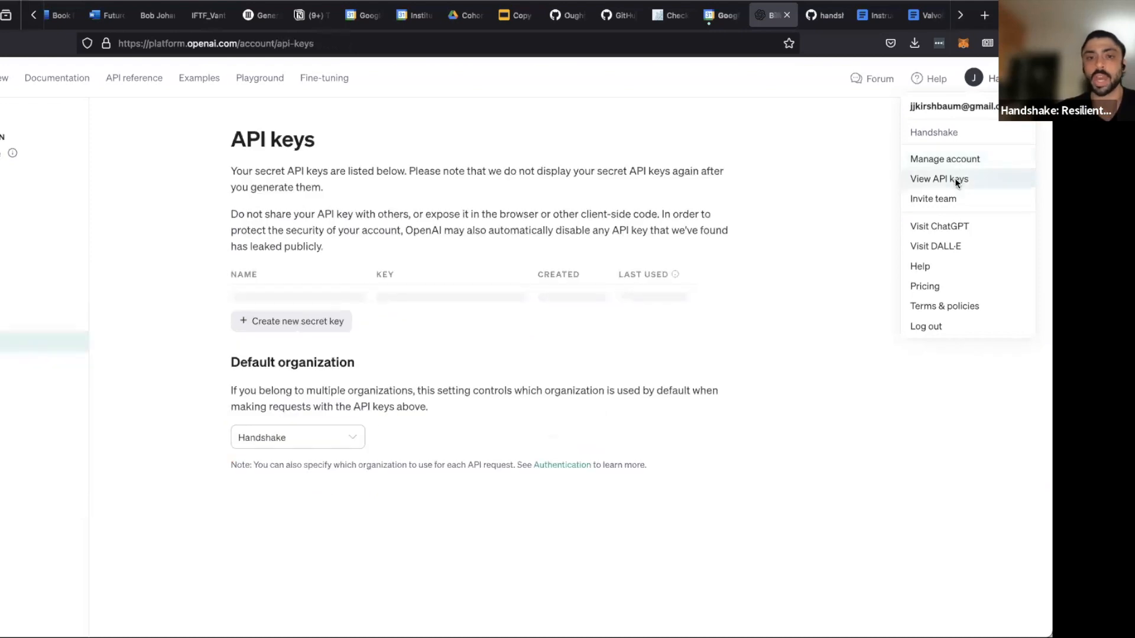
scroll(667, 329, down, 5)
scroll(667, 328, up, 5)
scroll(666, 329, down, 4)
scroll(667, 331, up, 1)
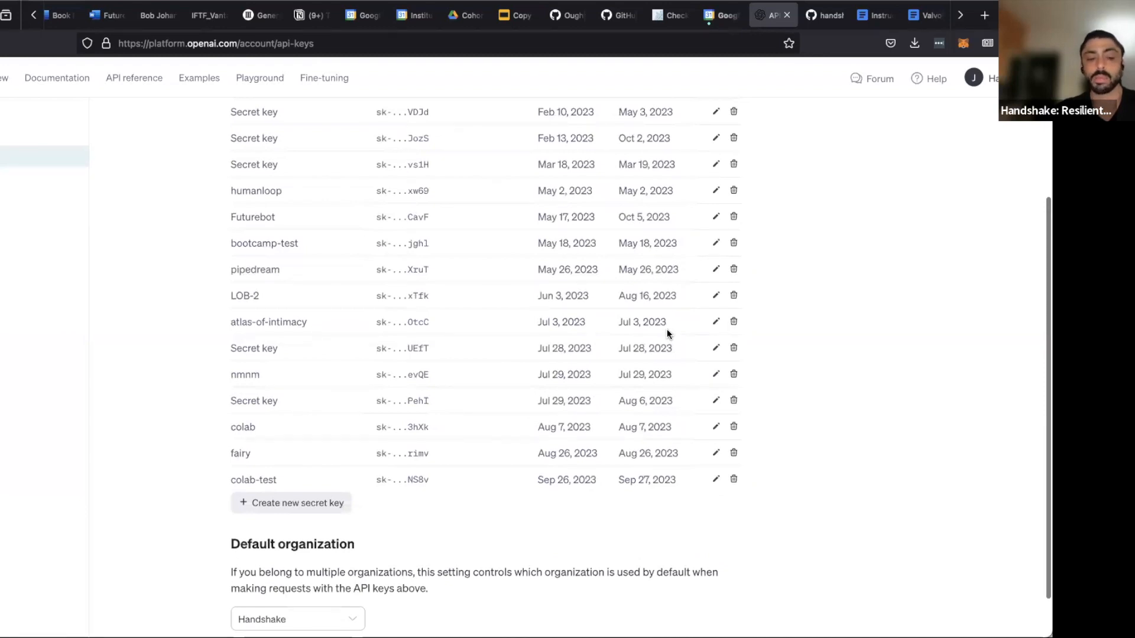
scroll(667, 329, up, 3)
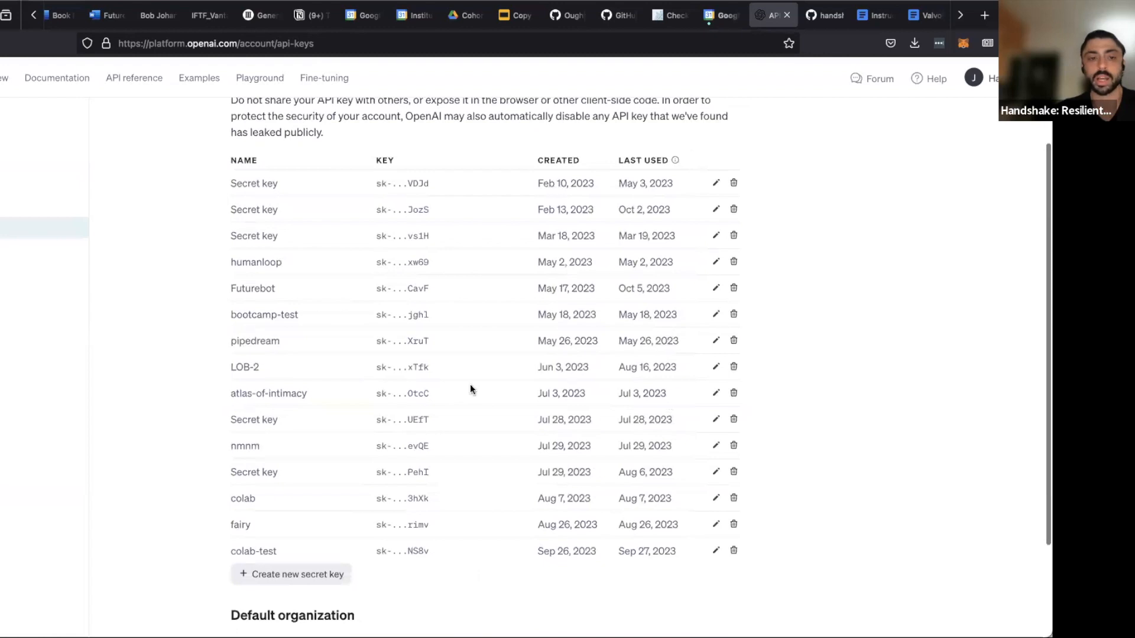
scroll(418, 346, down, 2)
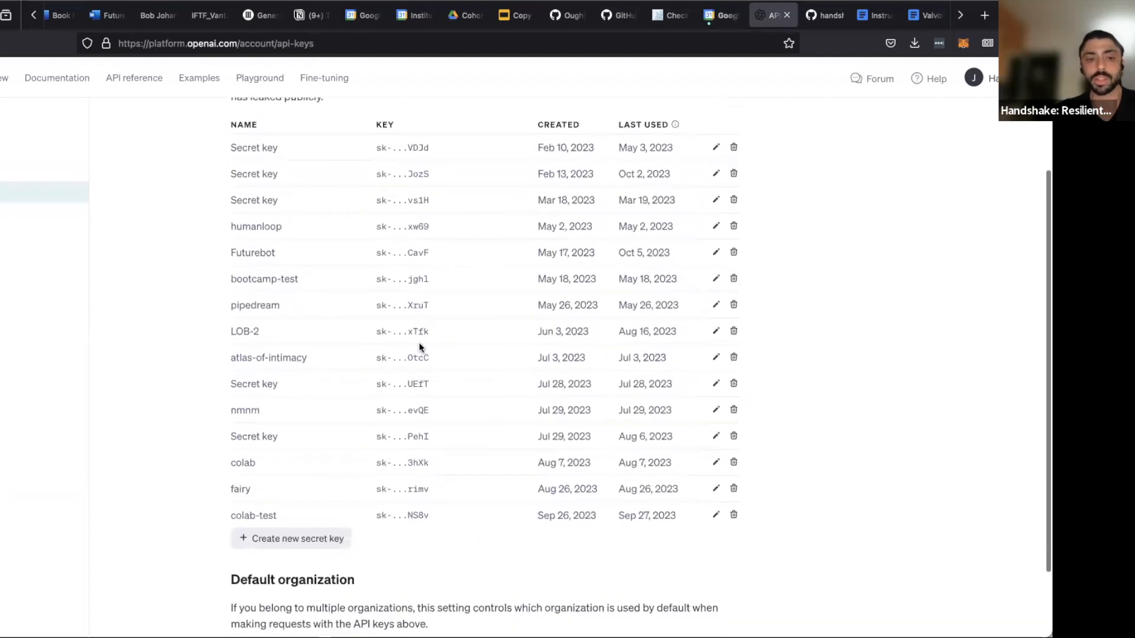
Create a new secret API key named Throwaway.
scroll(418, 343, down, 1)
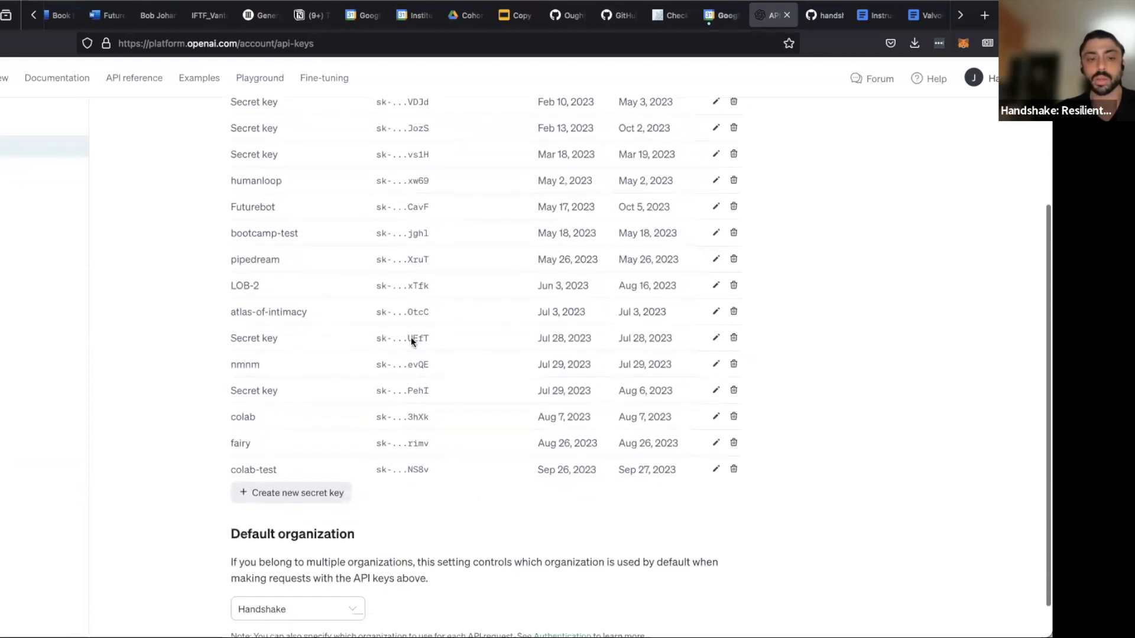
click(278, 497)
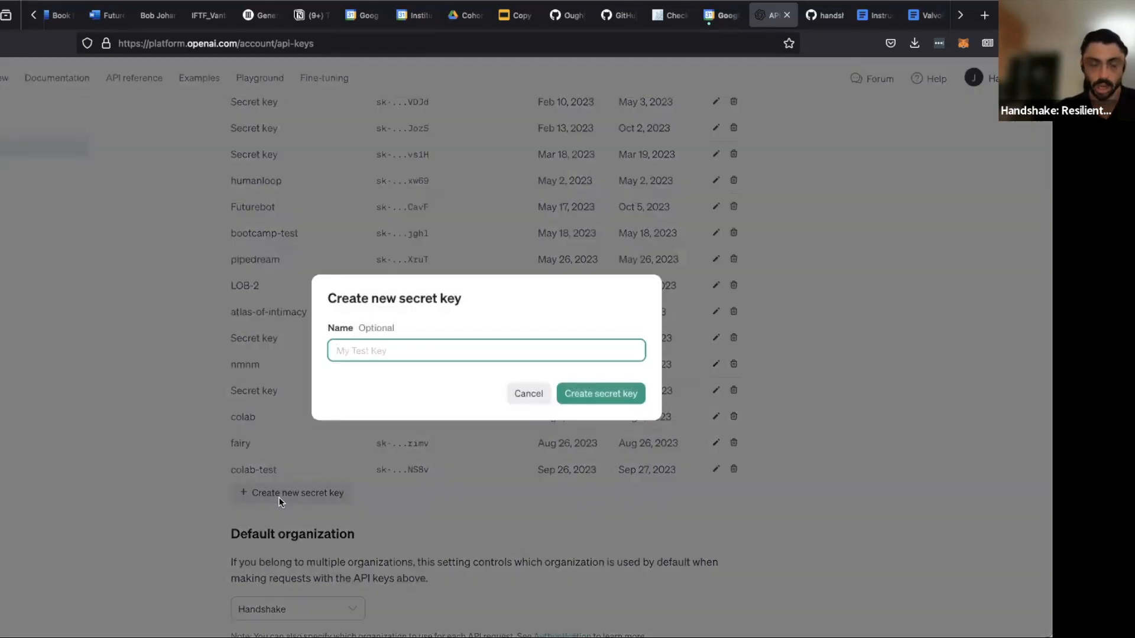
text(Th)
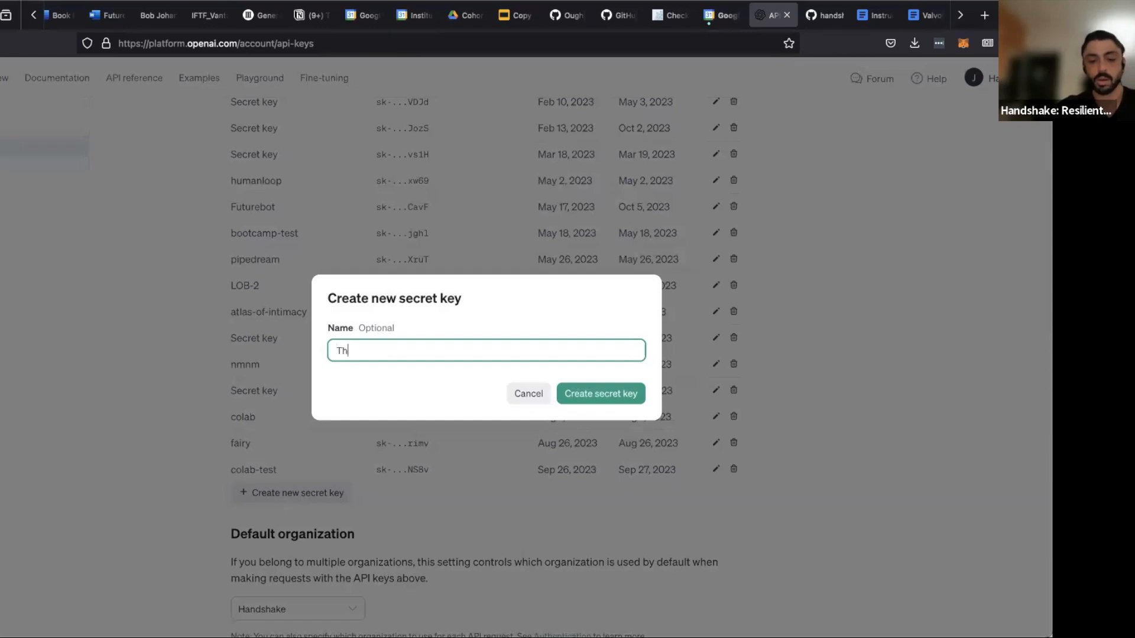
text(rowaway)
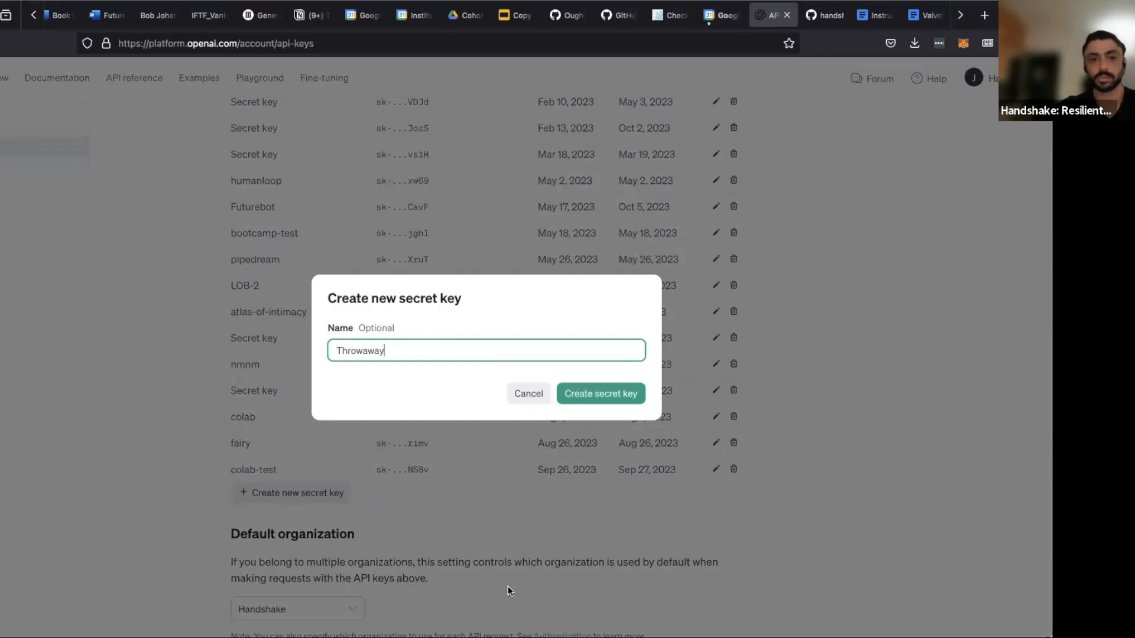
click(586, 393)
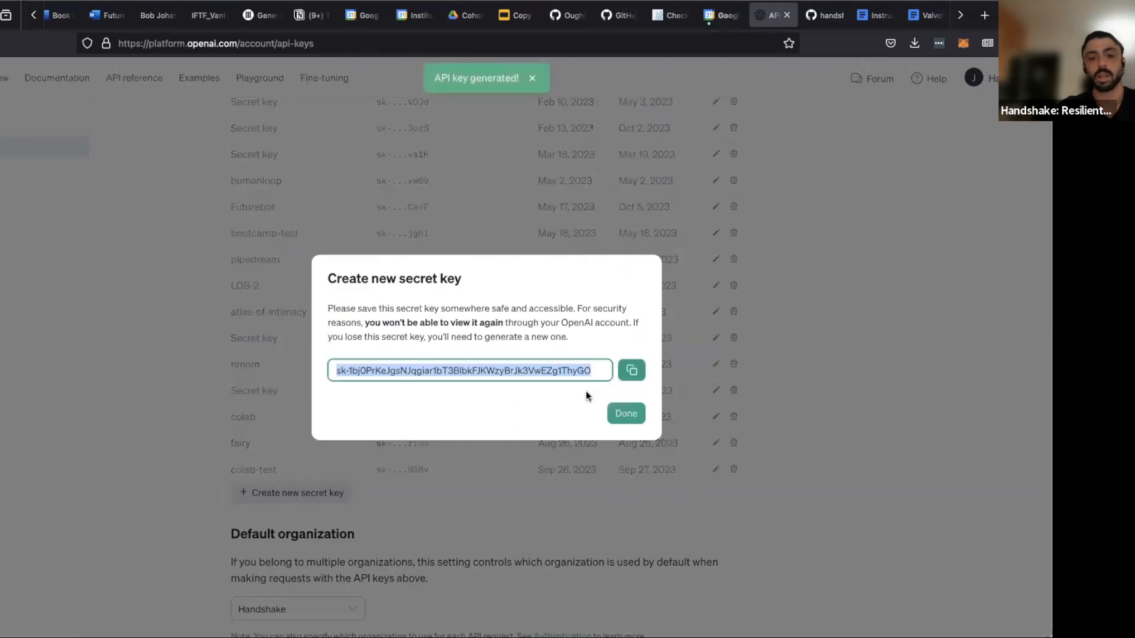
Dismiss the password manager's save offer, copy the newly generated secret key, and finish the key creation.
click(606, 366)
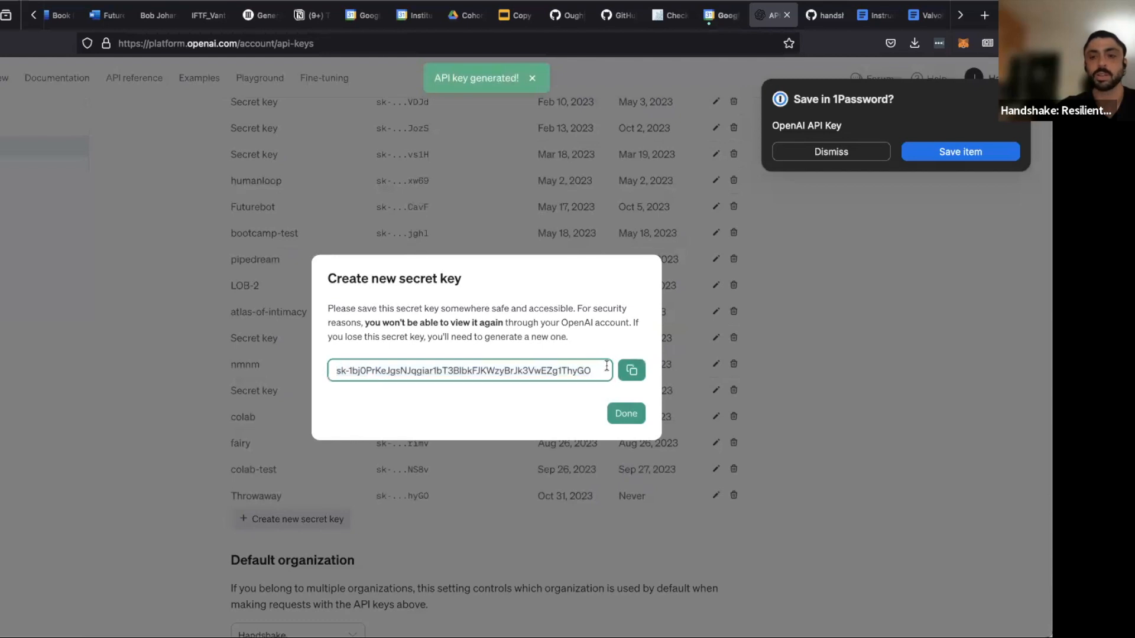
click(766, 259)
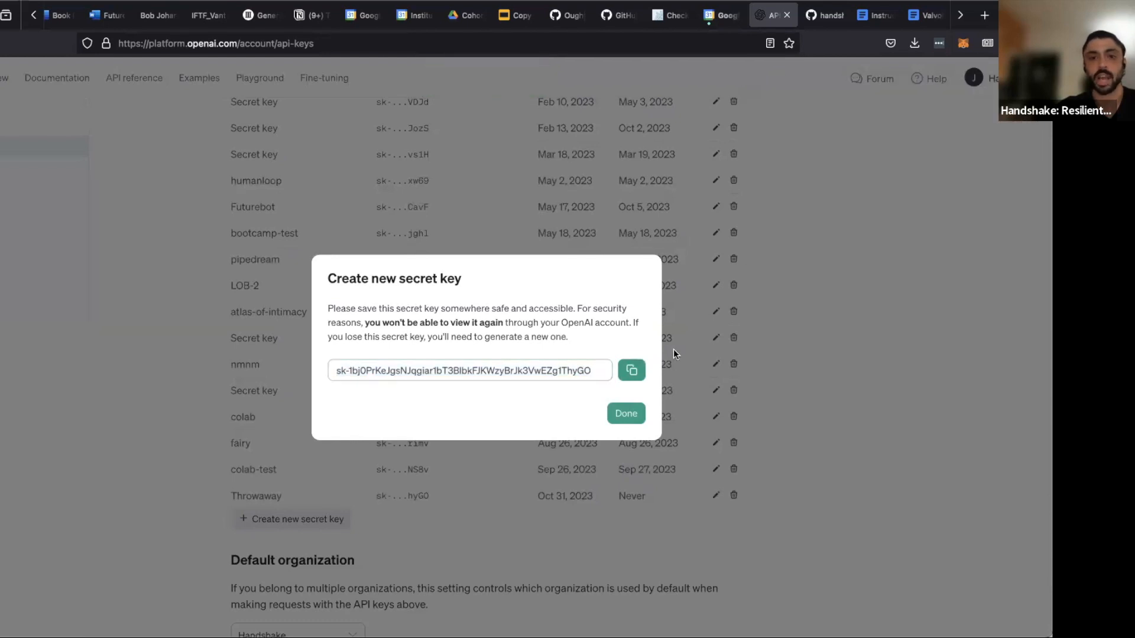
click(632, 371)
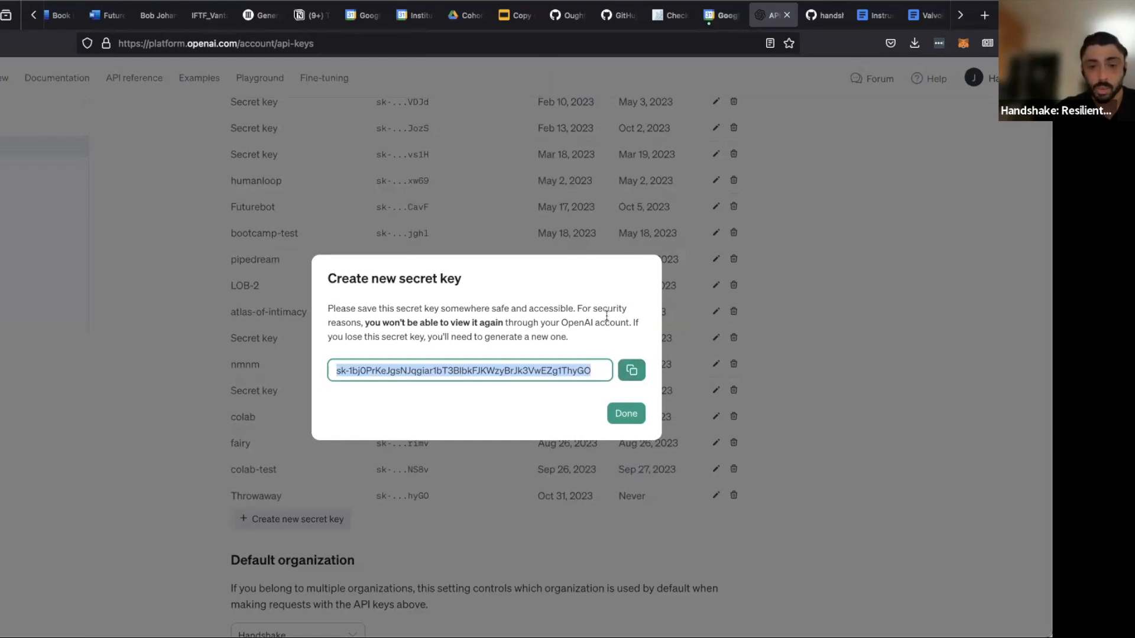
click(621, 415)
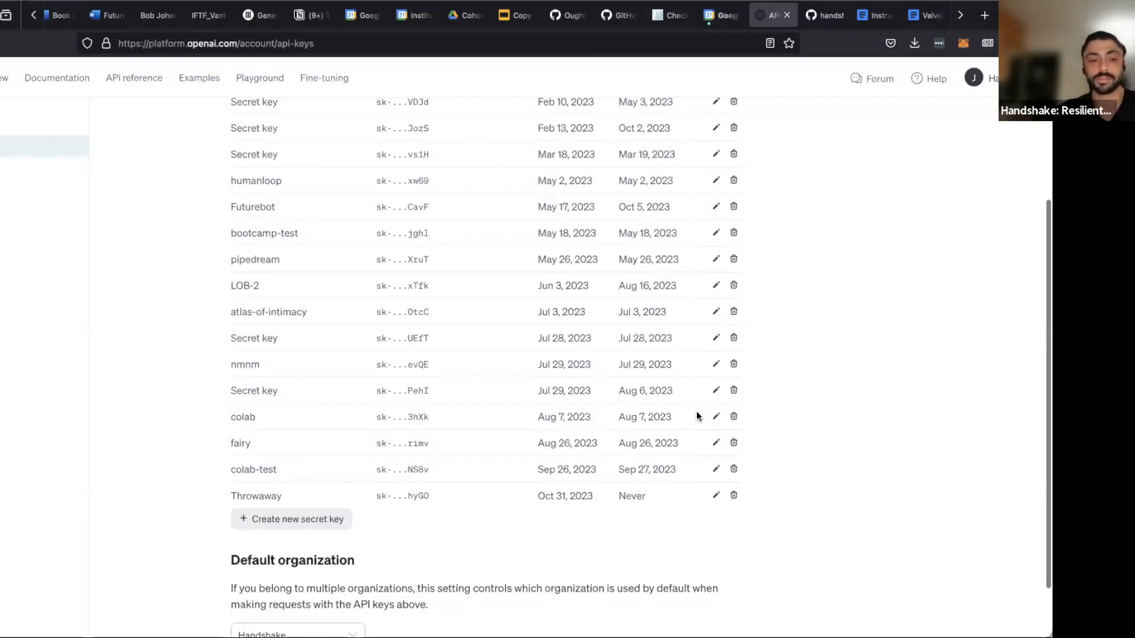
Revoke the Throwaway key and look over the remaining list of secret keys.
click(734, 495)
click(625, 413)
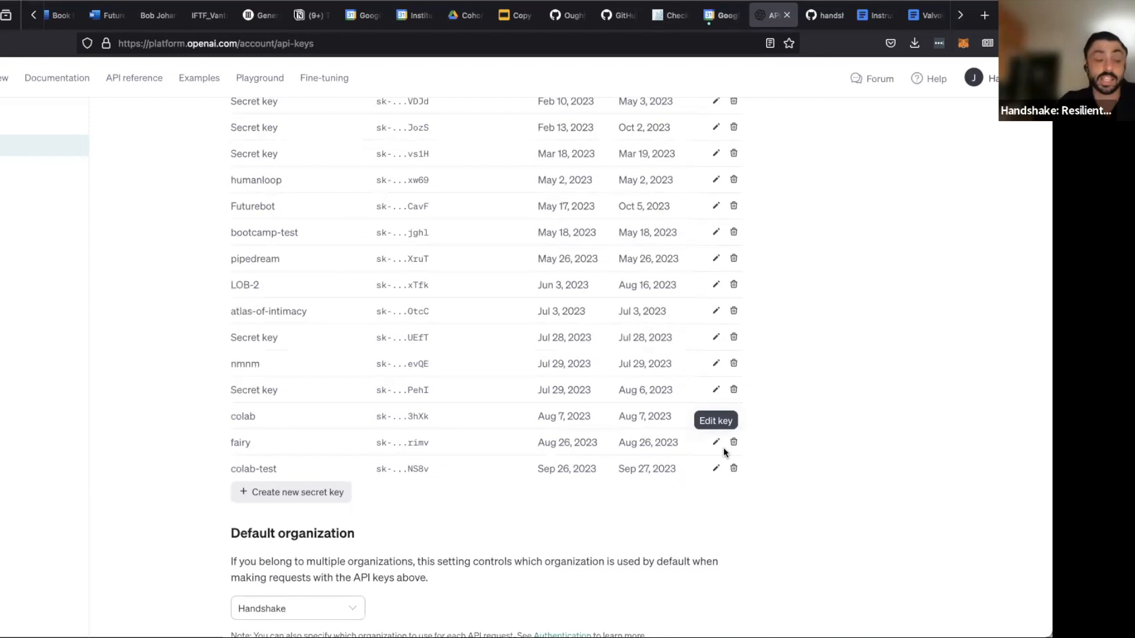
scroll(724, 453, up, 4)
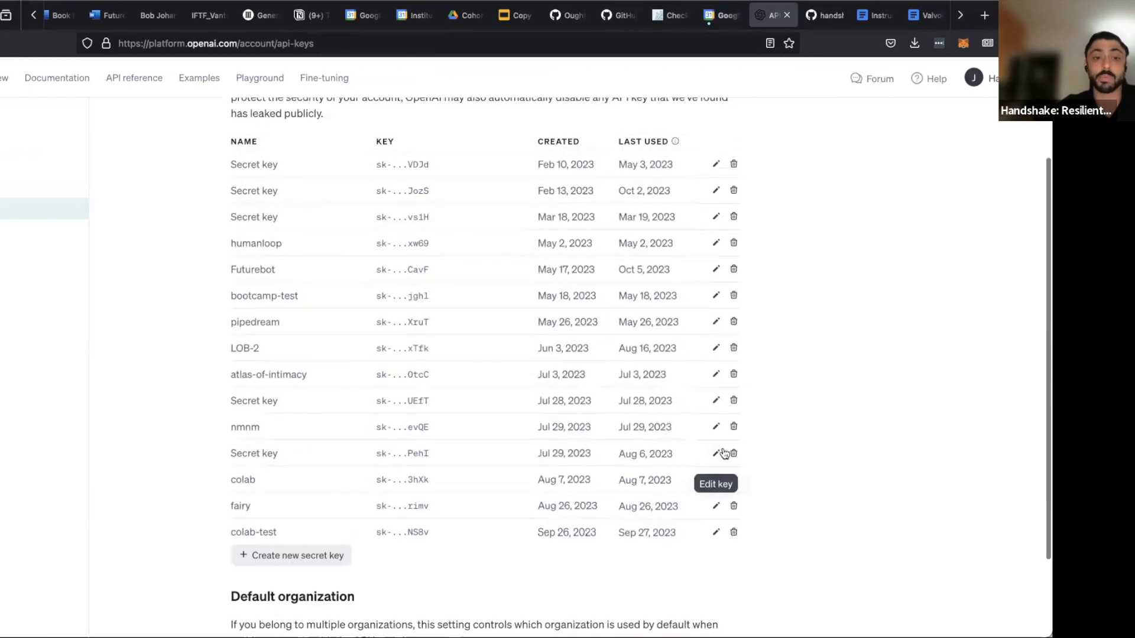
scroll(725, 453, down, 2)
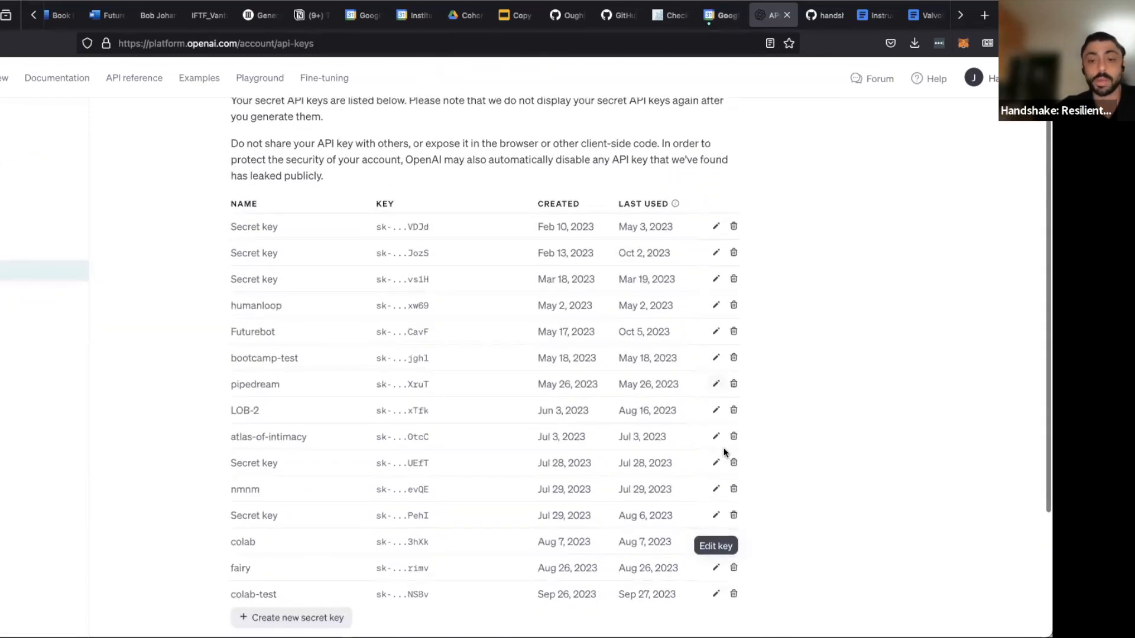